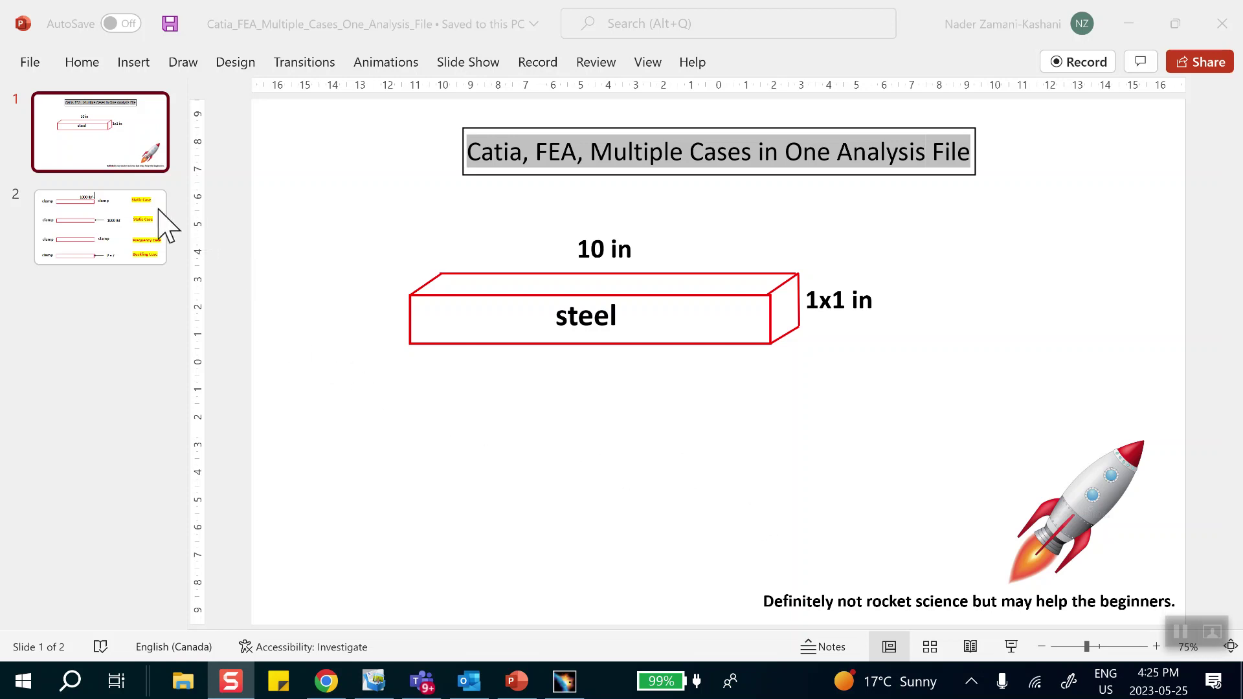
On slide 2, move the top beam's downward load arrow and its 1000 lbf label to the middle of the beam
{"action": "left_click", "coordinate": [104, 223]}
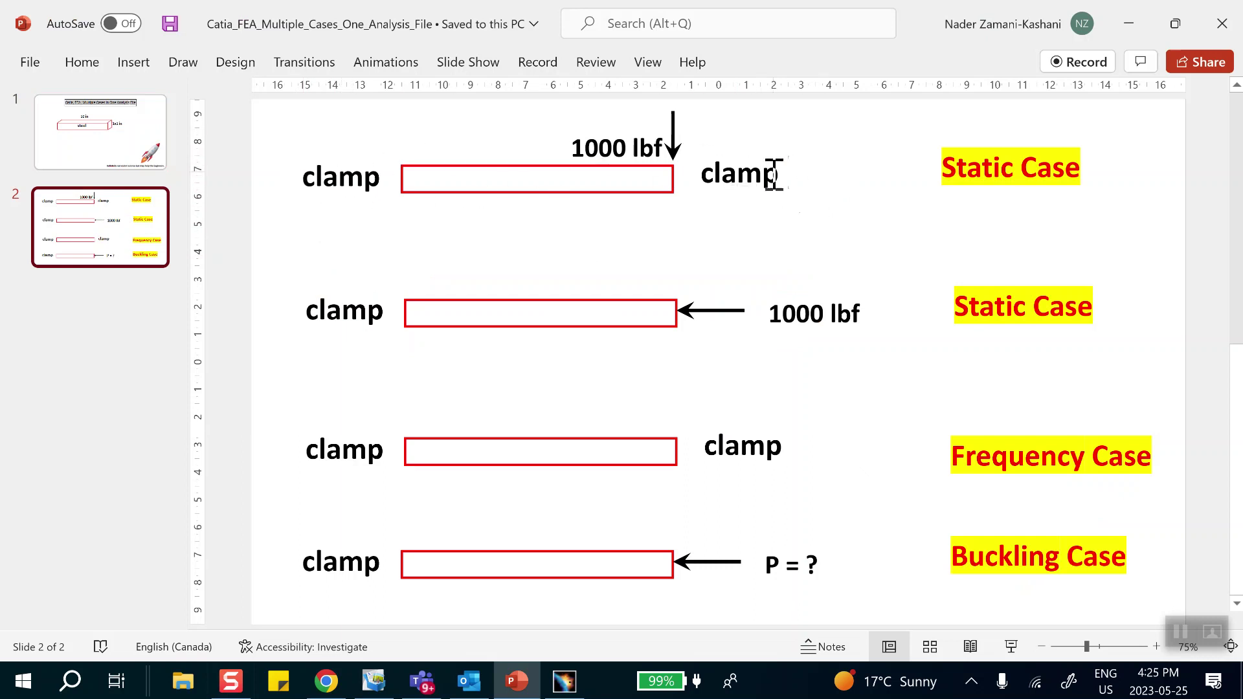
{"action": "left_click", "coordinate": [669, 121]}
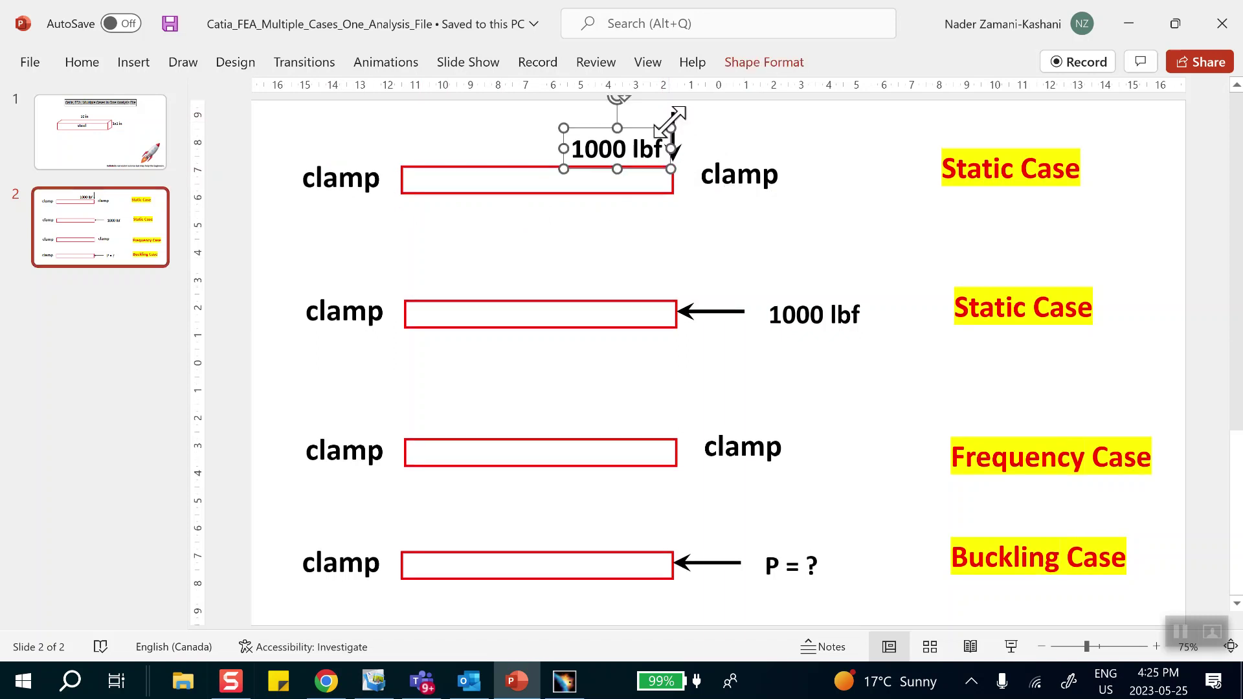
{"action": "left_click", "coordinate": [671, 126]}
{"action": "left_click_drag", "start_coordinate": [669, 121], "coordinate": [598, 118]}
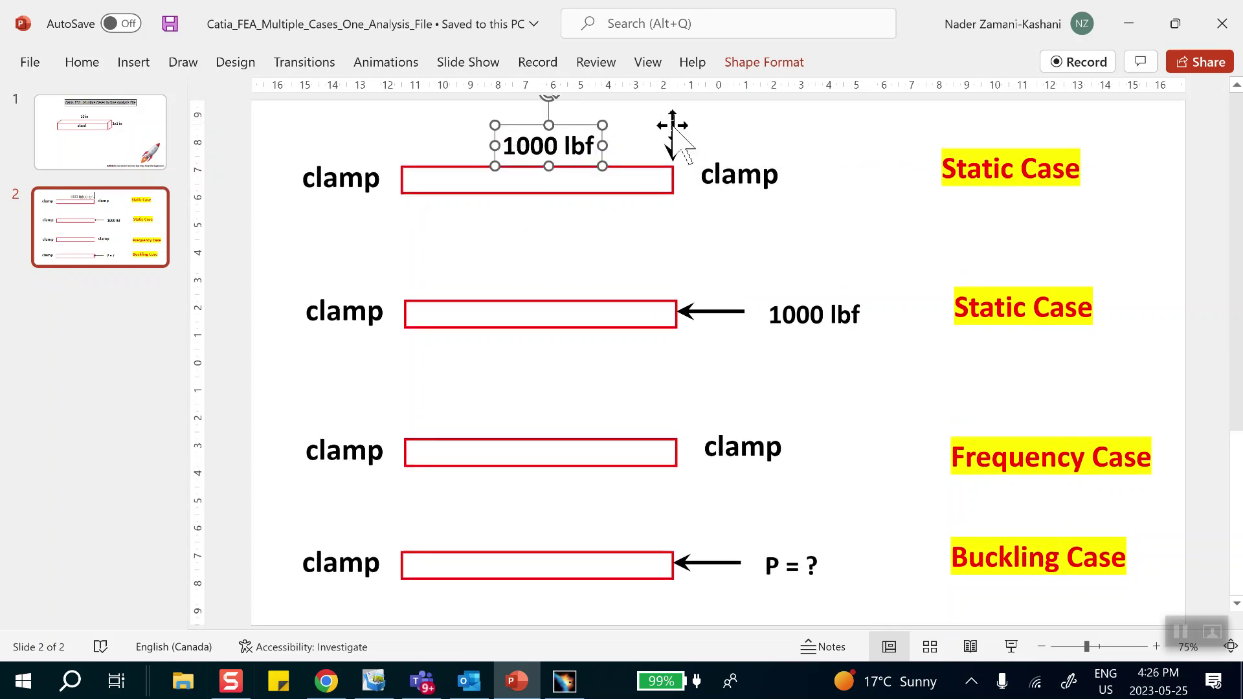
{"action": "left_click_drag", "start_coordinate": [673, 128], "coordinate": [484, 131]}
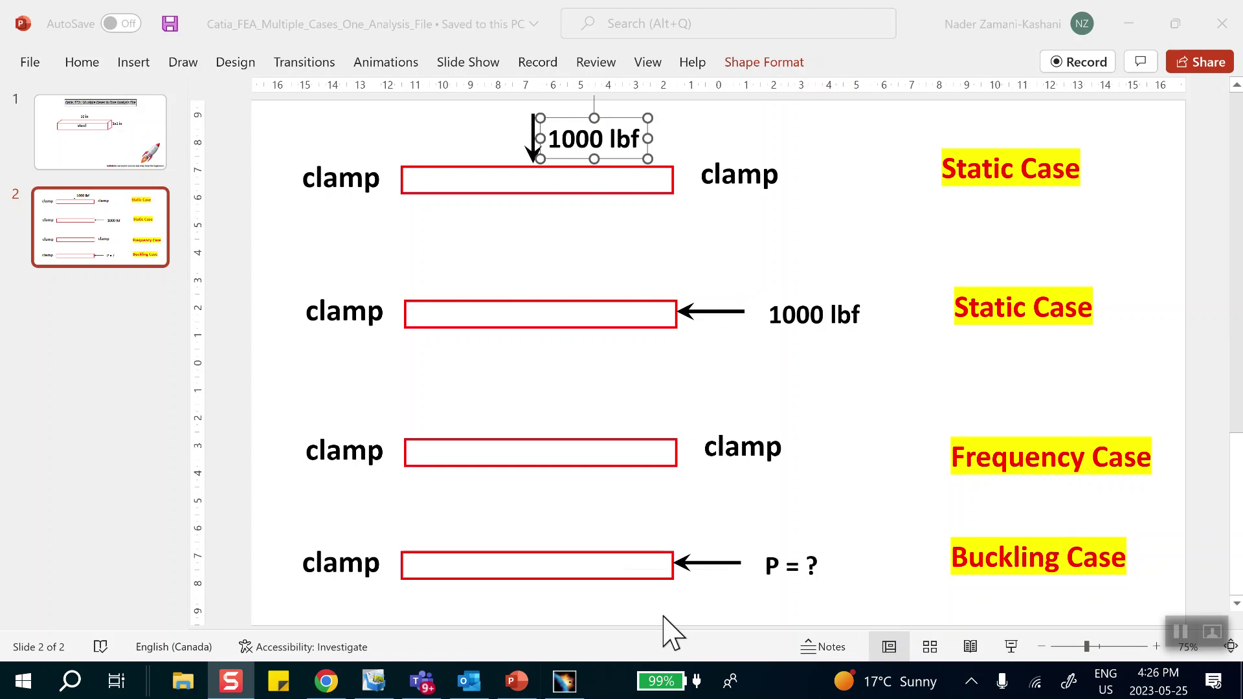
{"action": "left_click", "coordinate": [1153, 232]}
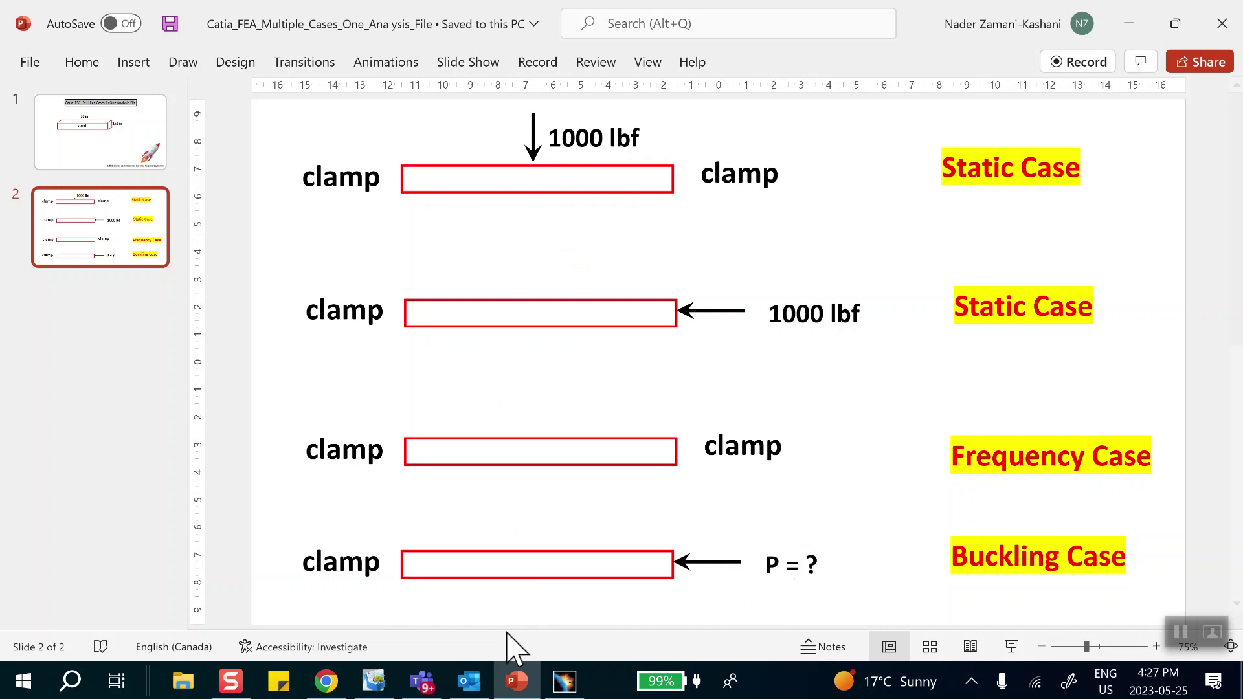
Switch to CATIA V5 and create a new Part document
{"action": "left_click", "coordinate": [561, 685]}
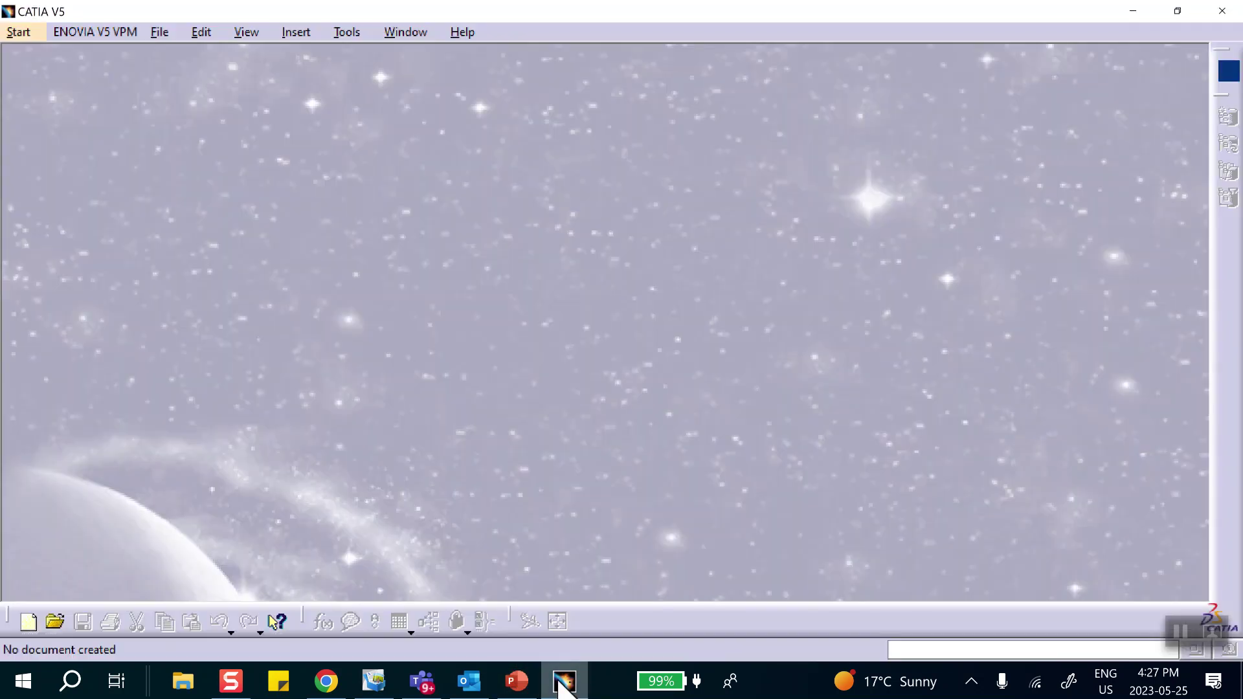
{"action": "left_click", "coordinate": [29, 623]}
{"action": "left_click_drag", "start_coordinate": [1113, 355], "coordinate": [1100, 444]}
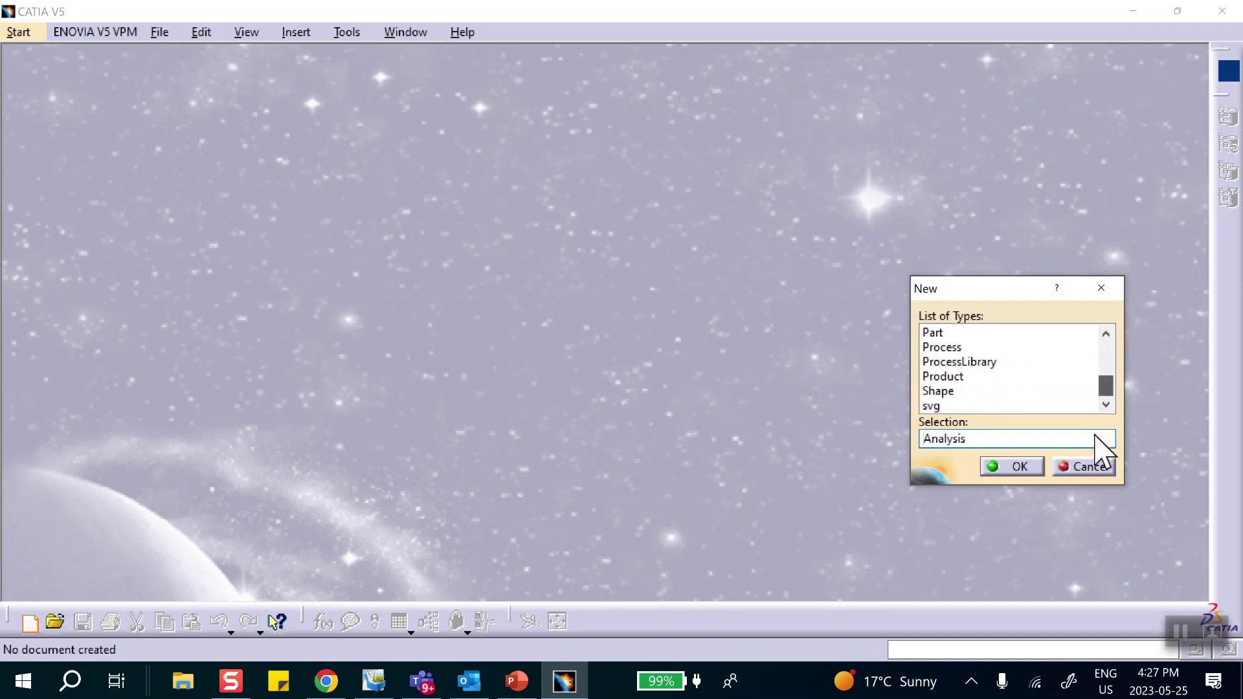
{"action": "left_click", "coordinate": [942, 332]}
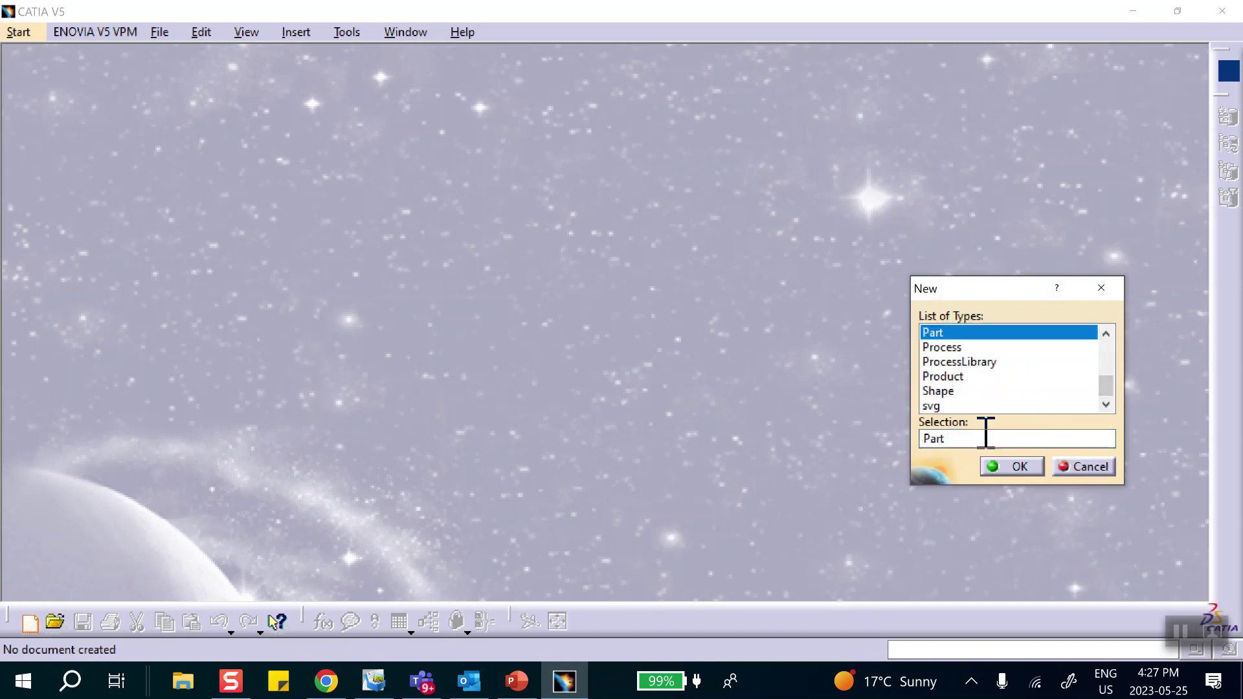
{"action": "left_click", "coordinate": [1016, 467]}
{"action": "left_click", "coordinate": [1090, 572]}
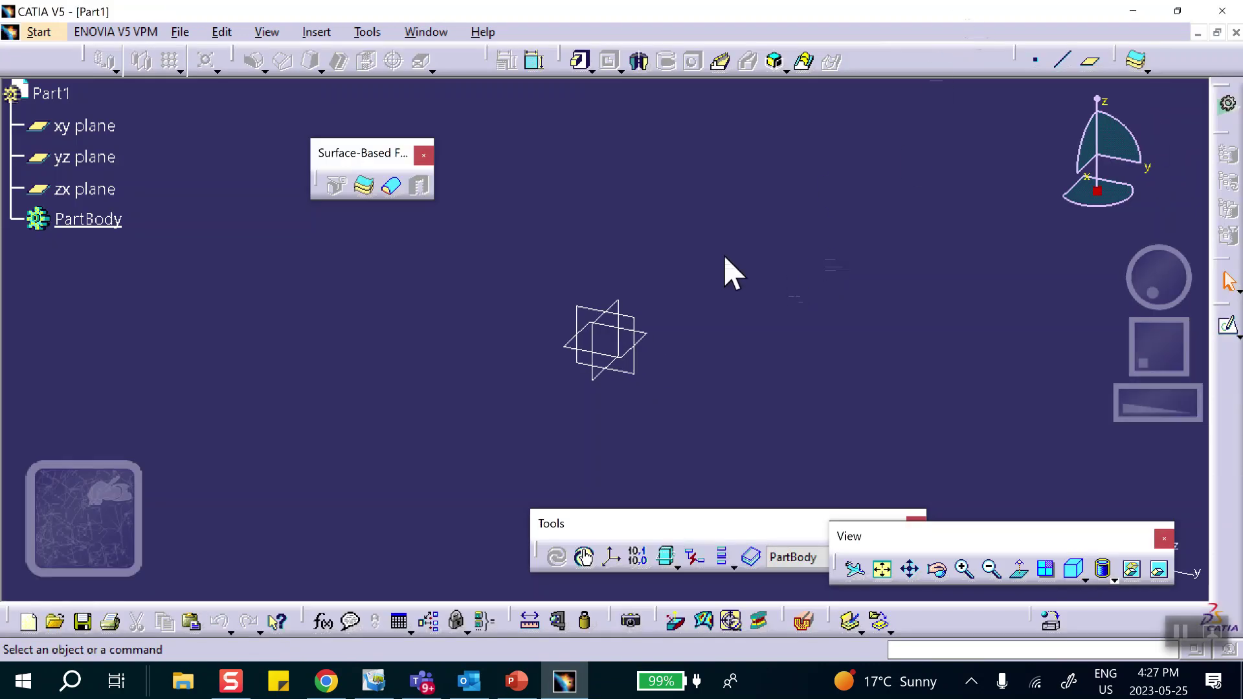
Start a sketch on the yz plane and draw a rectangle centred on the origin
{"action": "left_click", "coordinate": [634, 317]}
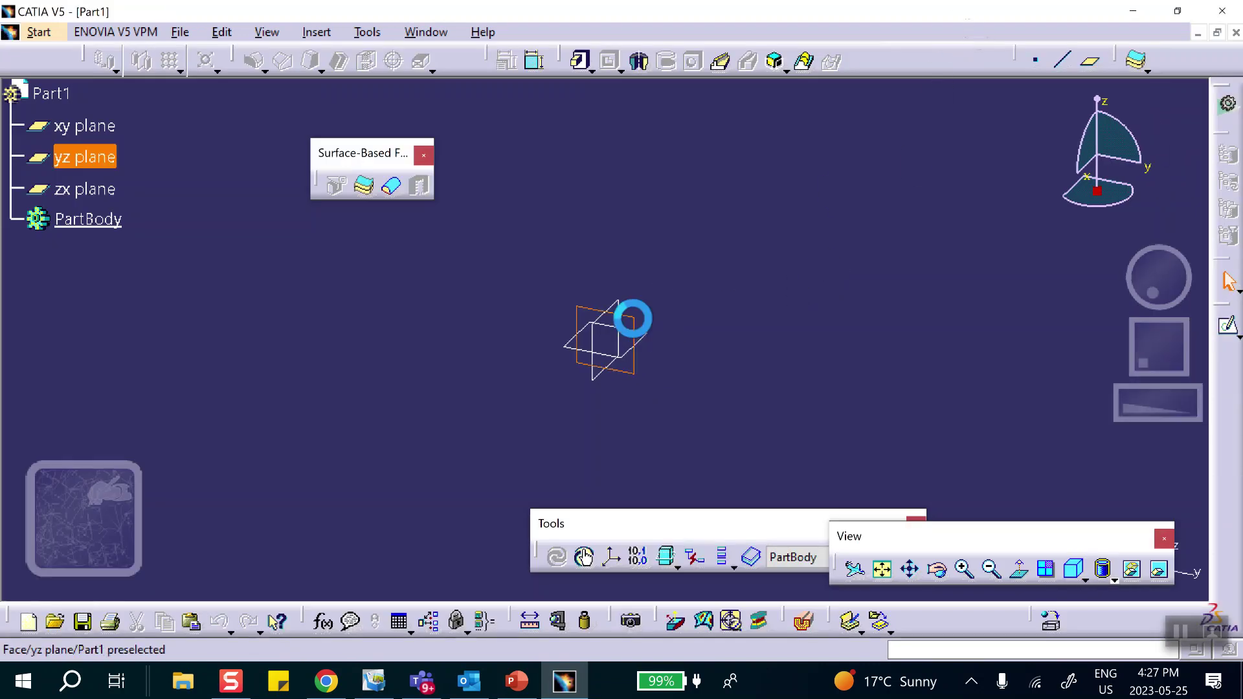
{"action": "left_click", "coordinate": [1236, 336]}
{"action": "left_click", "coordinate": [1198, 343]}
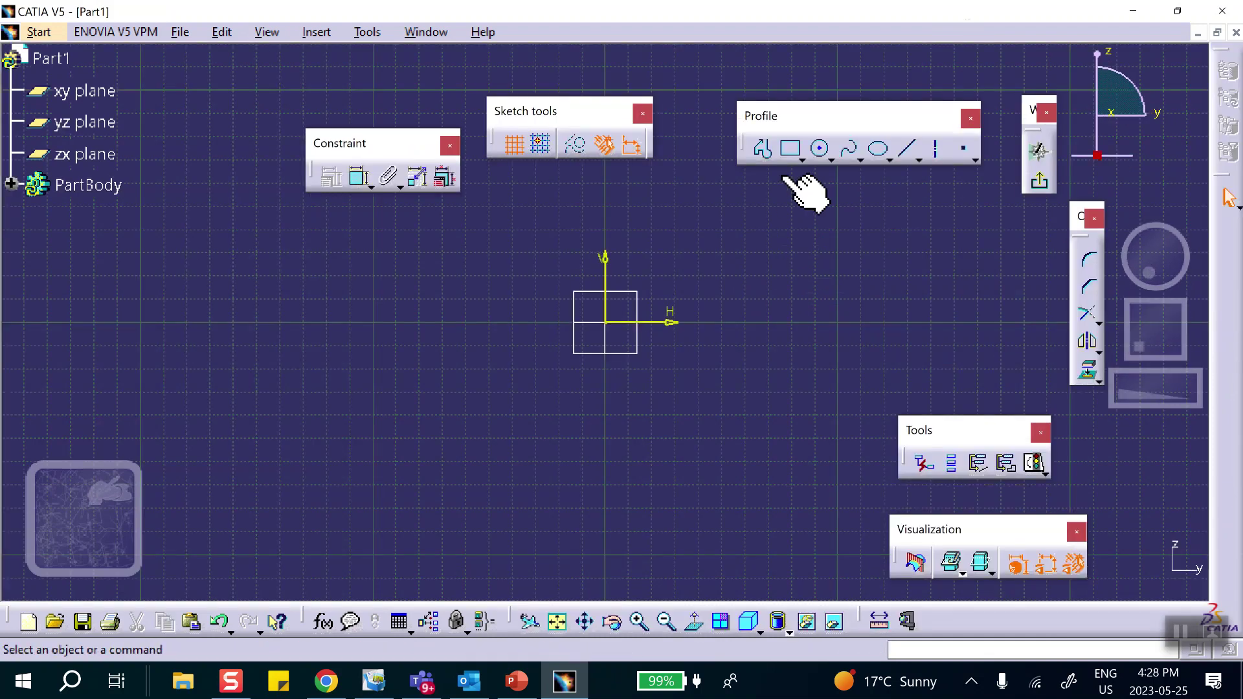
{"action": "left_click", "coordinate": [801, 158]}
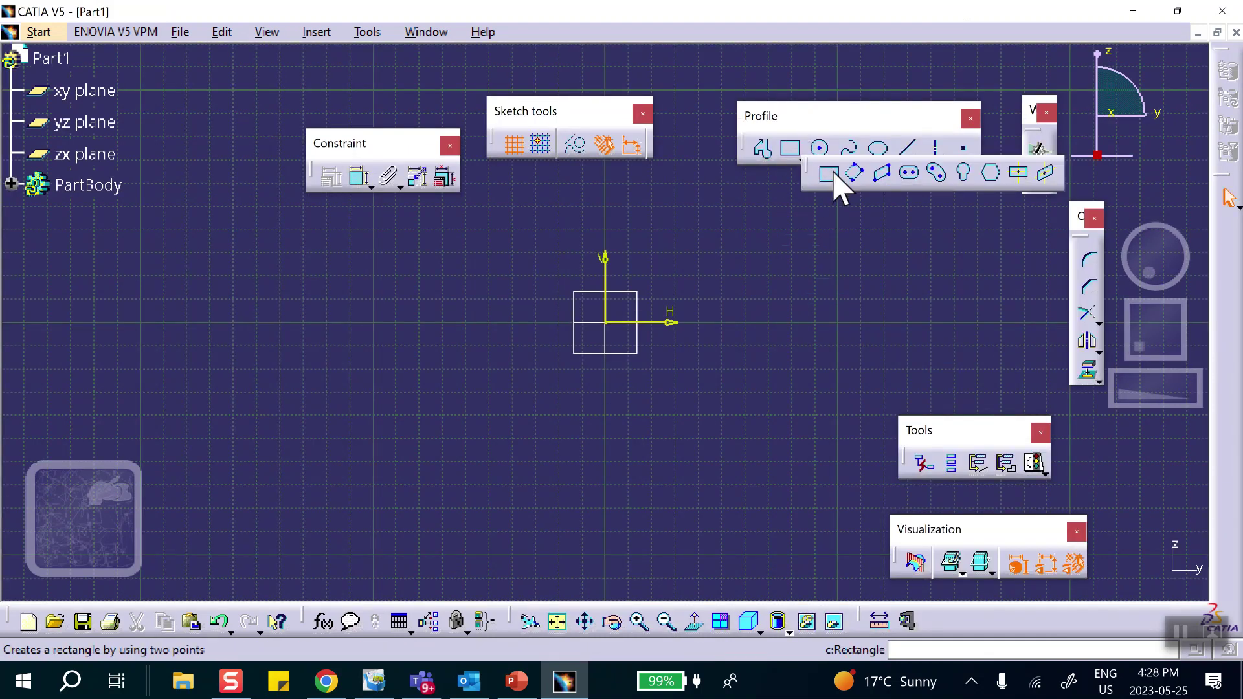
{"action": "left_click", "coordinate": [605, 322]}
{"action": "left_click", "coordinate": [670, 397]}
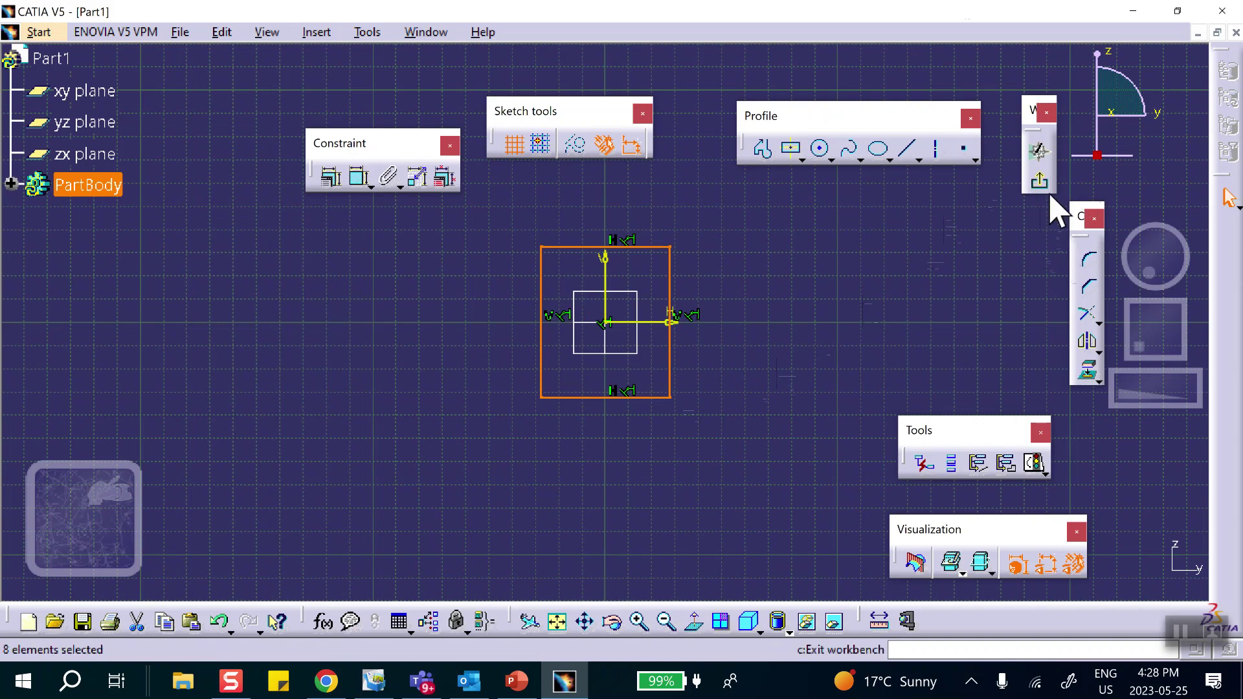
Dimension the rectangle's height and set it to 1 in
{"action": "left_click", "coordinate": [363, 178]}
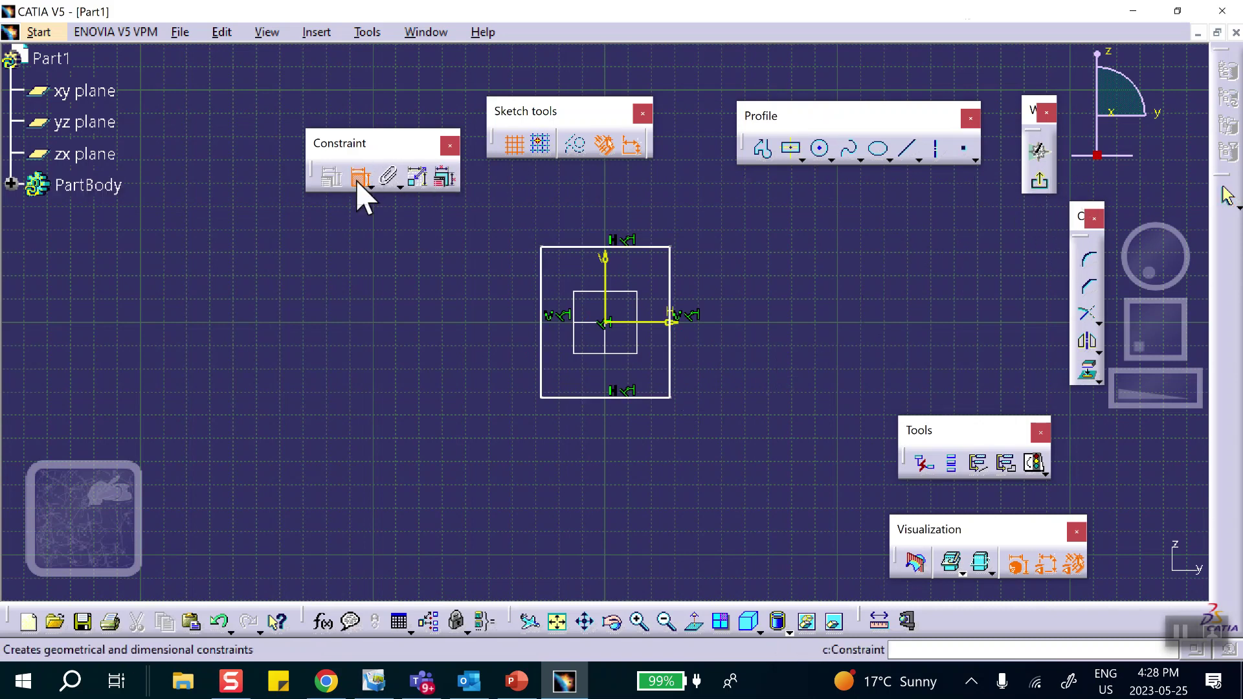
{"action": "left_click", "coordinate": [671, 278]}
{"action": "left_click", "coordinate": [744, 305]}
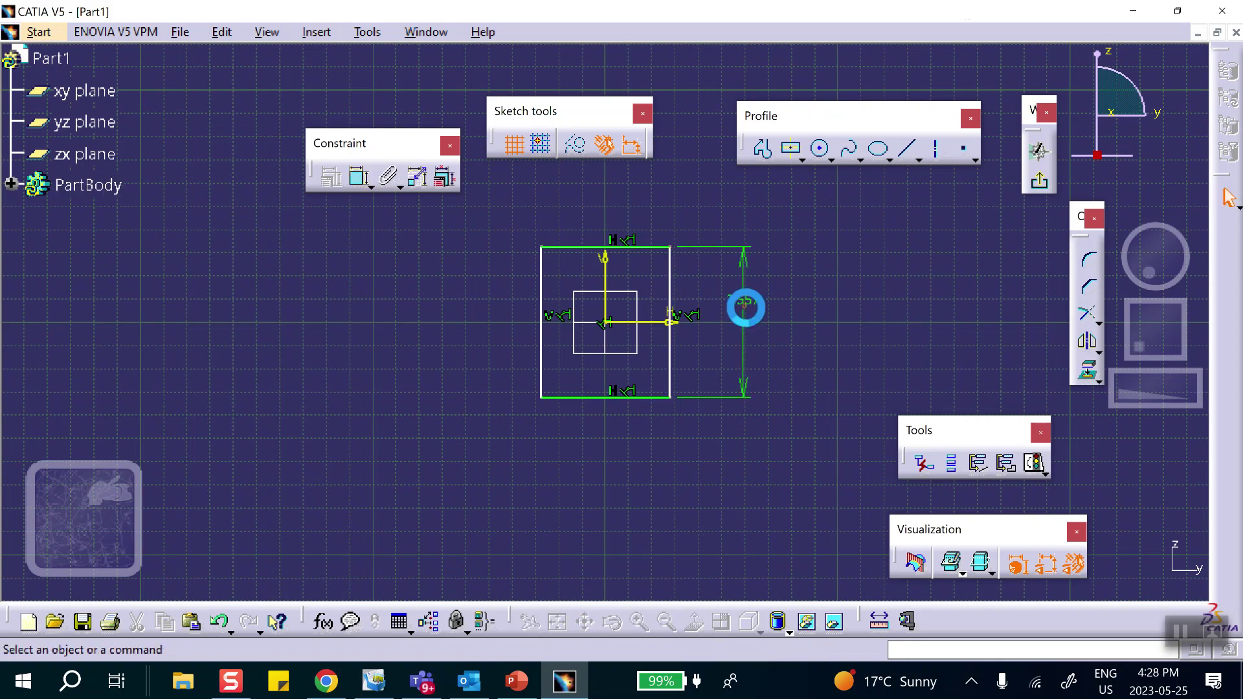
{"action": "double_click", "coordinate": [747, 317]}
{"action": "type", "text": "1"}
{"action": "left_click", "coordinate": [1086, 573]}
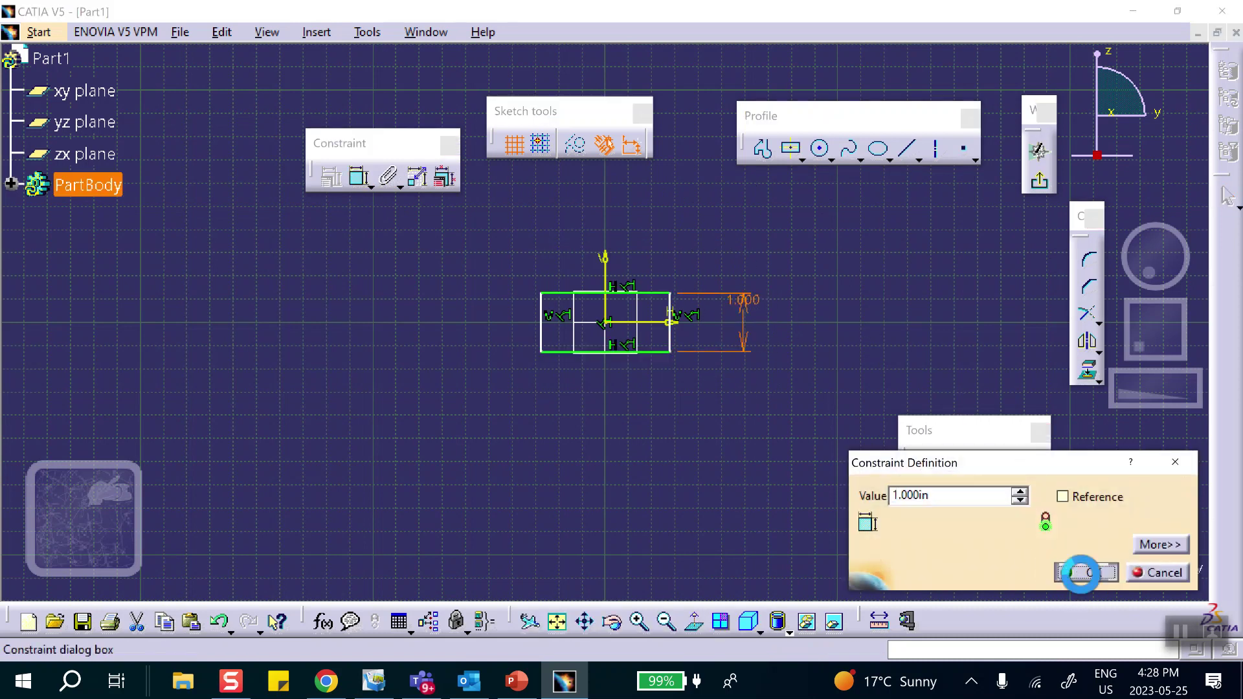
Dimension the rectangle's width along its lower edge and set it to 1 in
{"action": "left_click", "coordinate": [555, 351]}
{"action": "left_click", "coordinate": [346, 181]}
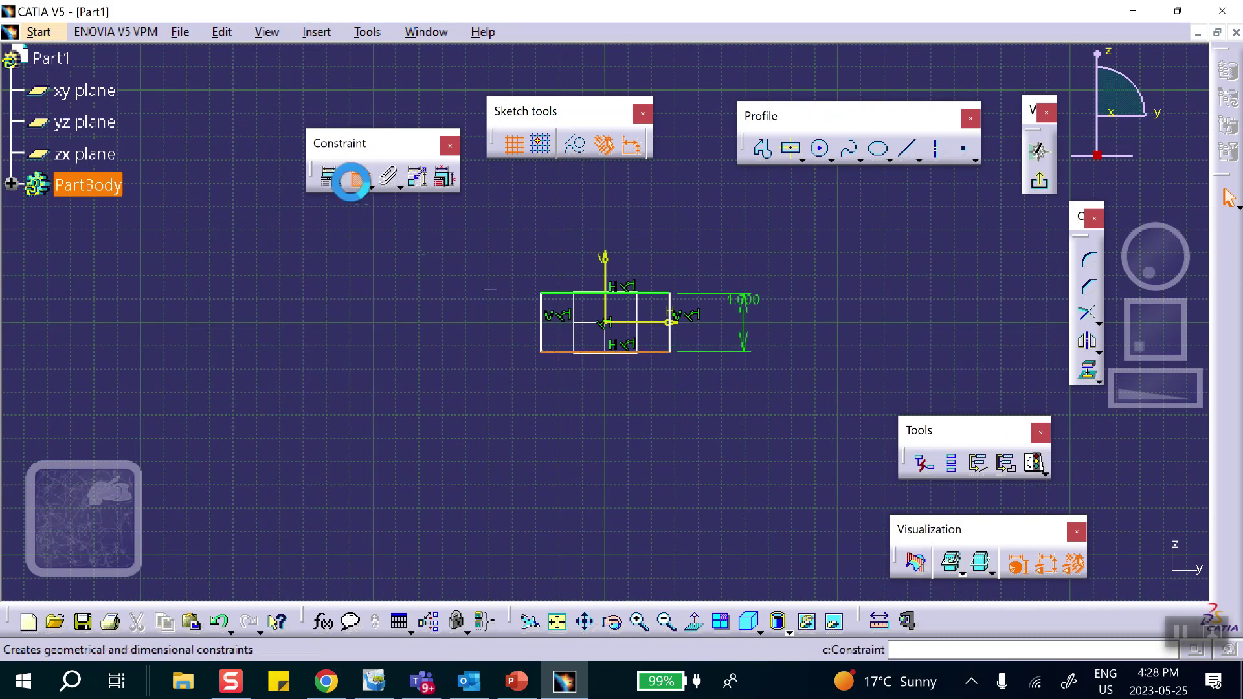
{"action": "left_click", "coordinate": [573, 396]}
{"action": "type", "text": "1"}
{"action": "left_click", "coordinate": [1085, 573]}
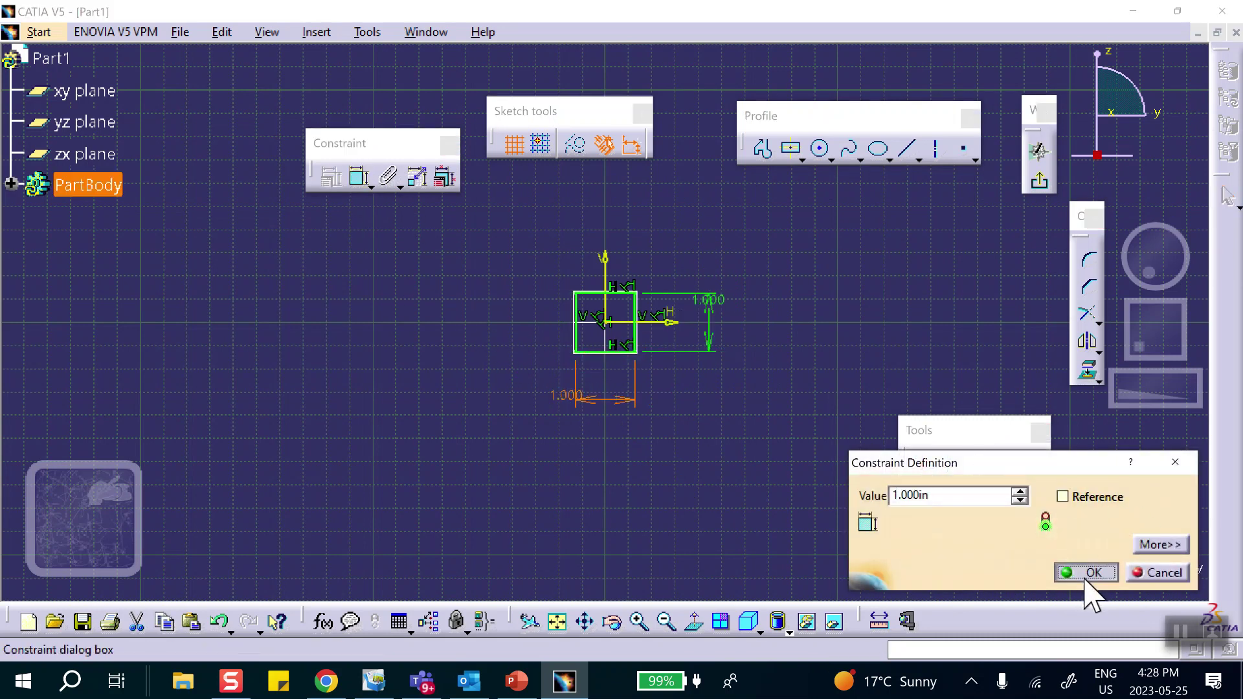
Leave the sketch and pad the square profile to a length of 10 in
{"action": "left_click", "coordinate": [1038, 181]}
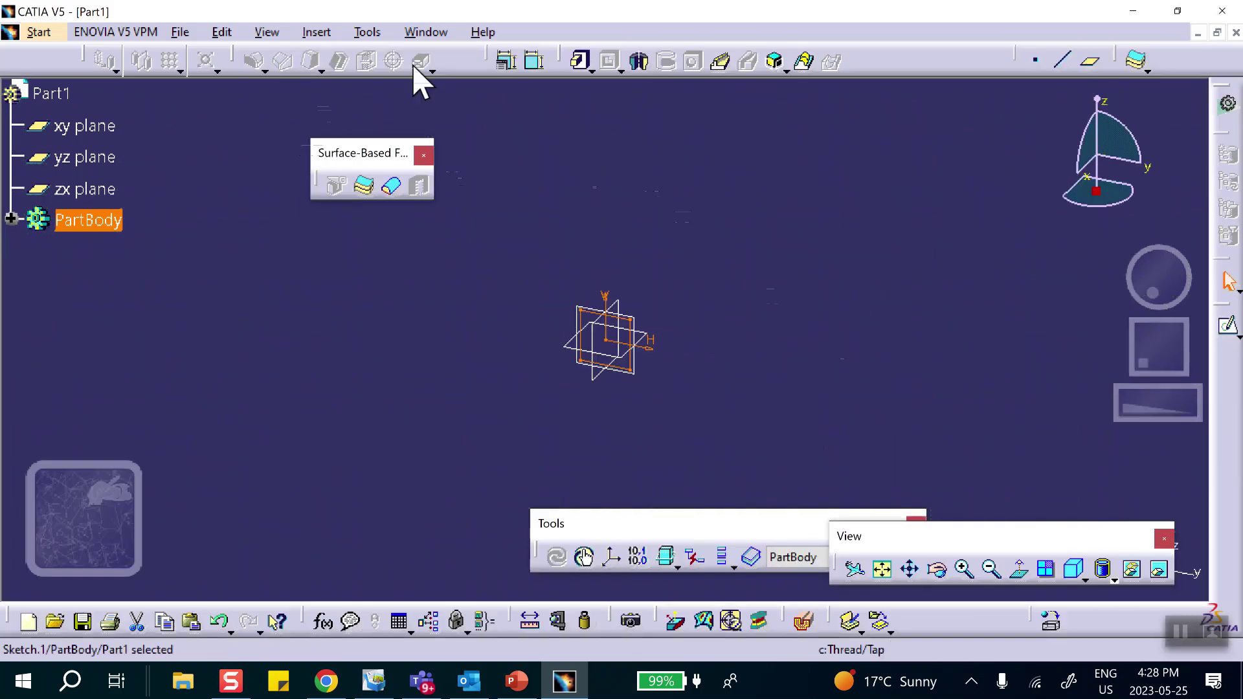
{"action": "left_click", "coordinate": [578, 61]}
{"action": "type", "text": "1"}
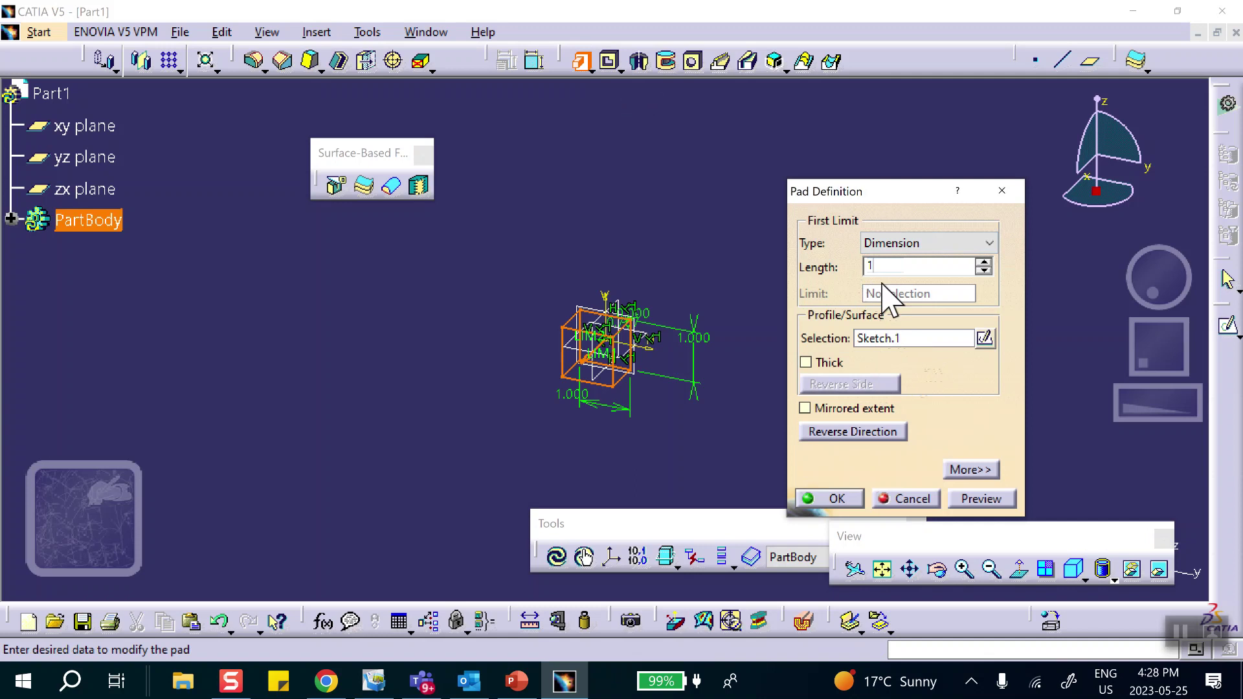
{"action": "type", "text": "0"}
{"action": "left_click", "coordinate": [837, 502]}
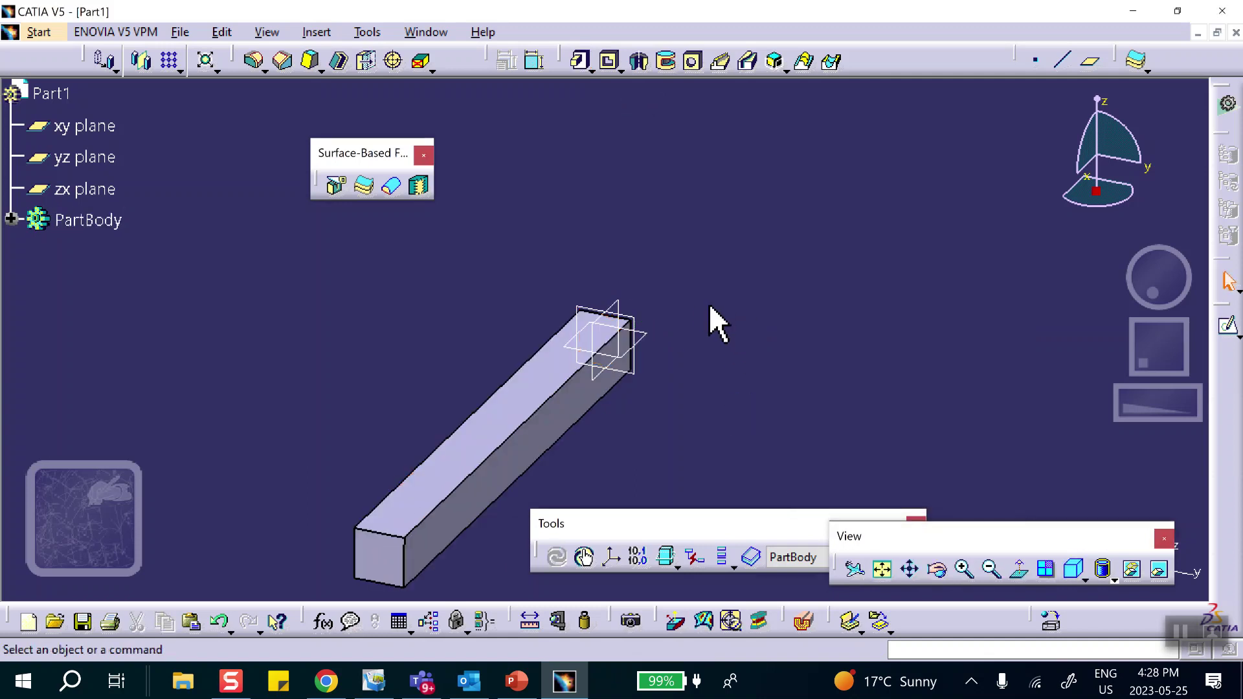
Apply the Steel material from the Metal family of the library to Part1
{"action": "middle_click_drag", "start_coordinate": [720, 321], "coordinate": [848, 186]}
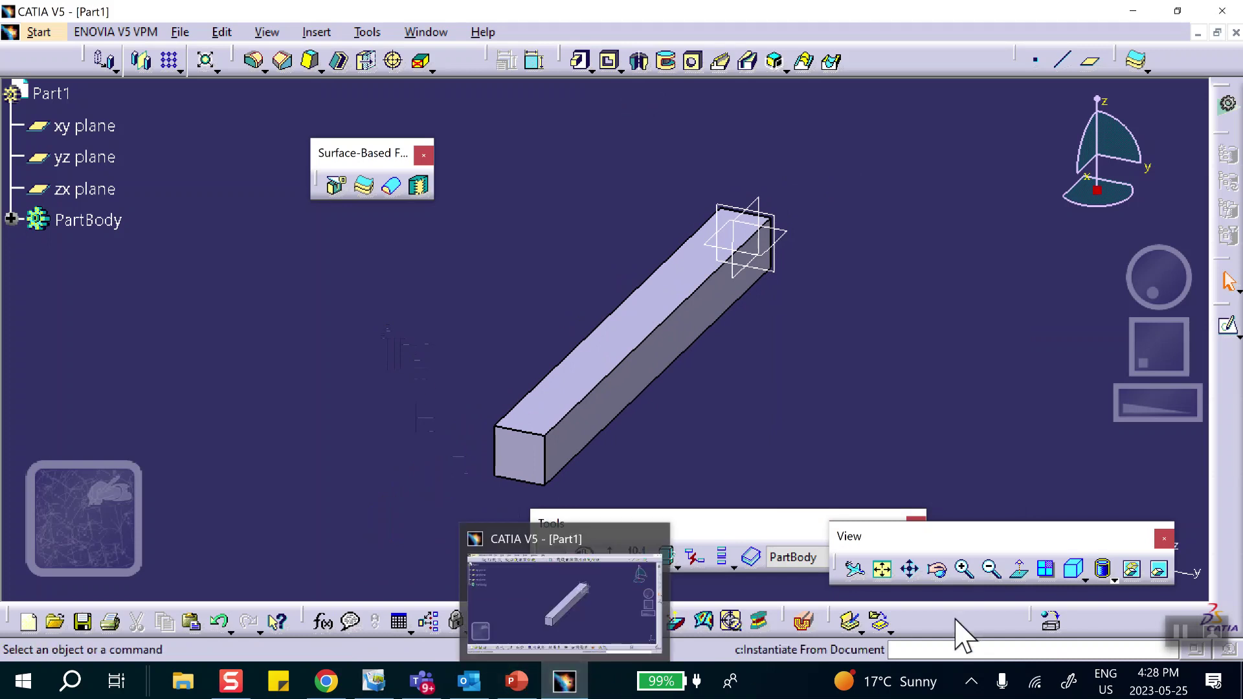
{"action": "left_click", "coordinate": [1053, 622]}
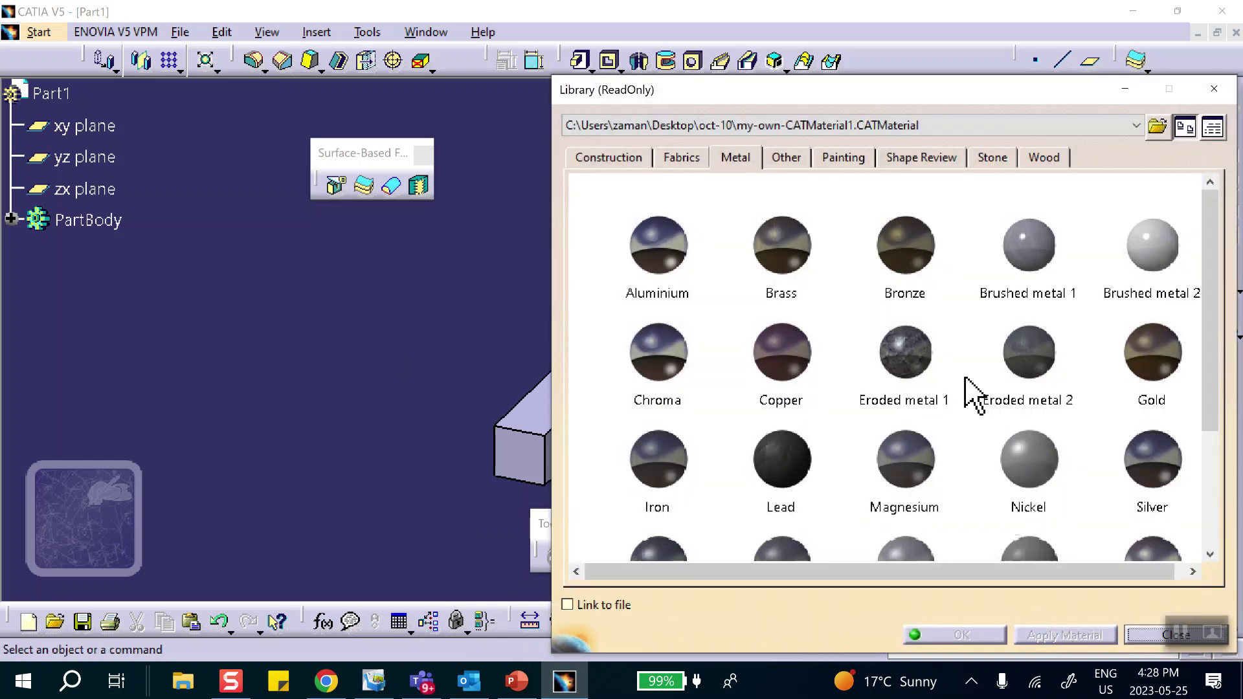
{"action": "left_click", "coordinate": [731, 161]}
{"action": "scroll", "coordinate": [712, 317], "scroll_direction": "down", "scroll_amount": 3}
{"action": "left_click", "coordinate": [673, 330]}
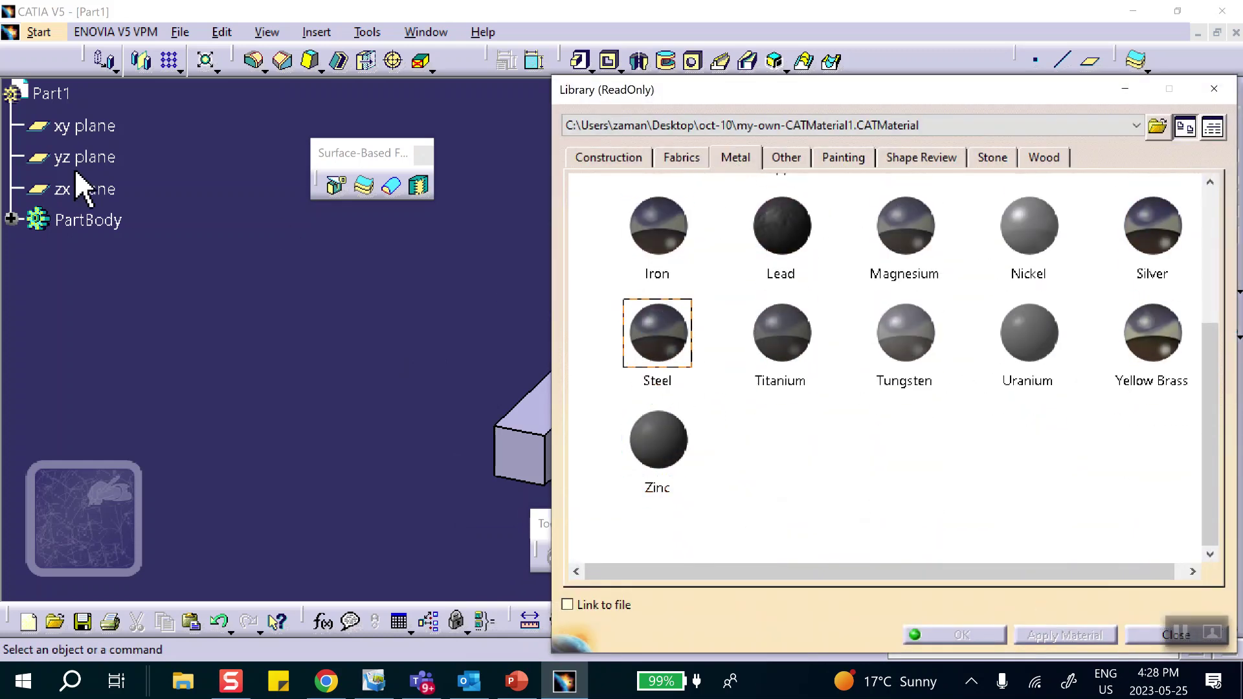
{"action": "left_click", "coordinate": [57, 97]}
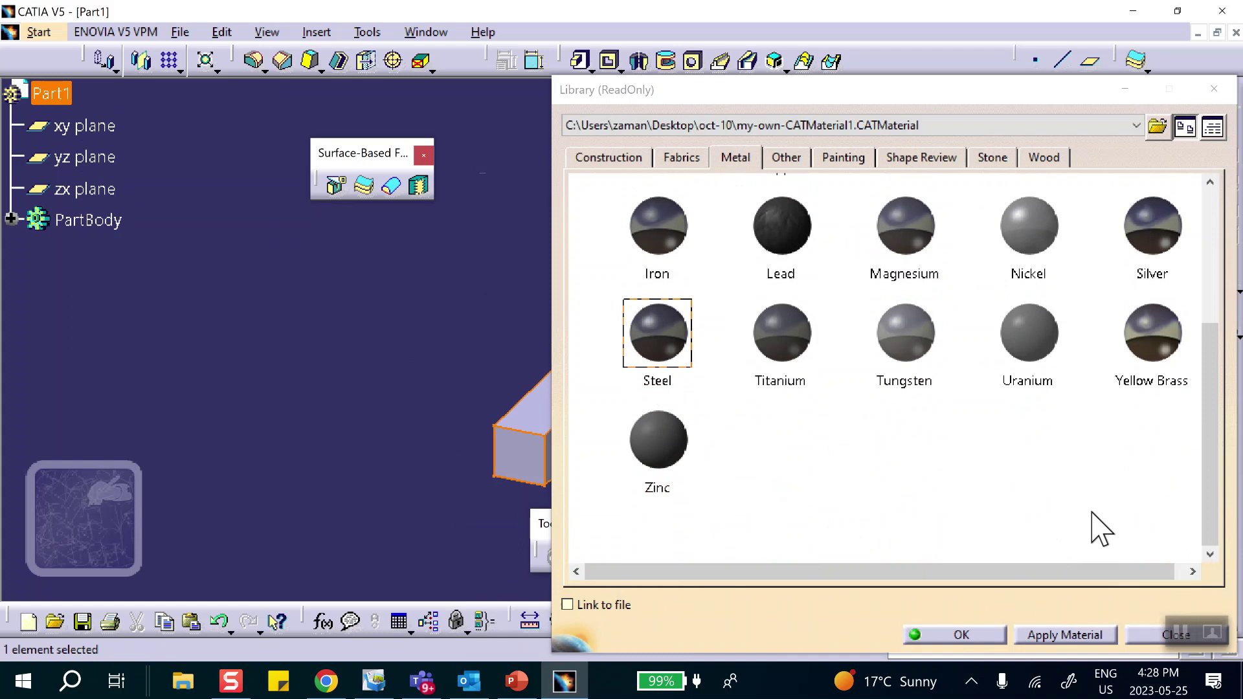
{"action": "left_click", "coordinate": [967, 637]}
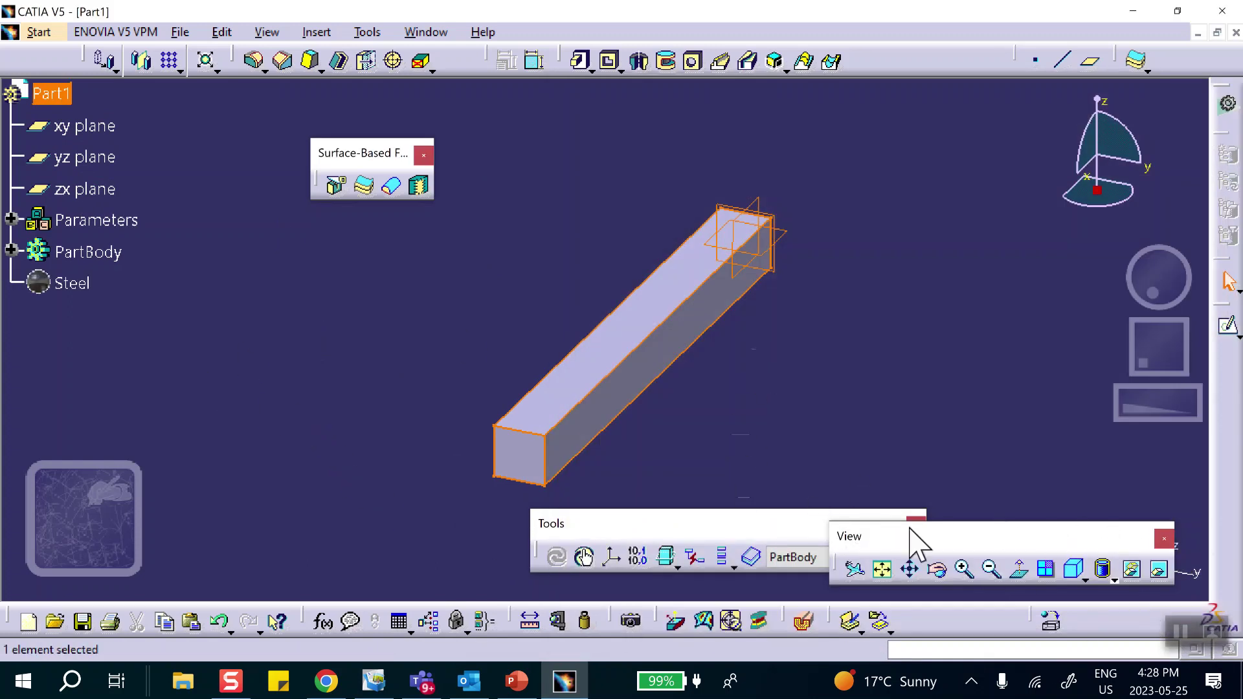
Dock the floating Tools toolbar and start a Generative Structural Analysis of the bar with a Static Analysis case
{"action": "left_click_drag", "start_coordinate": [774, 528], "coordinate": [1029, 615]}
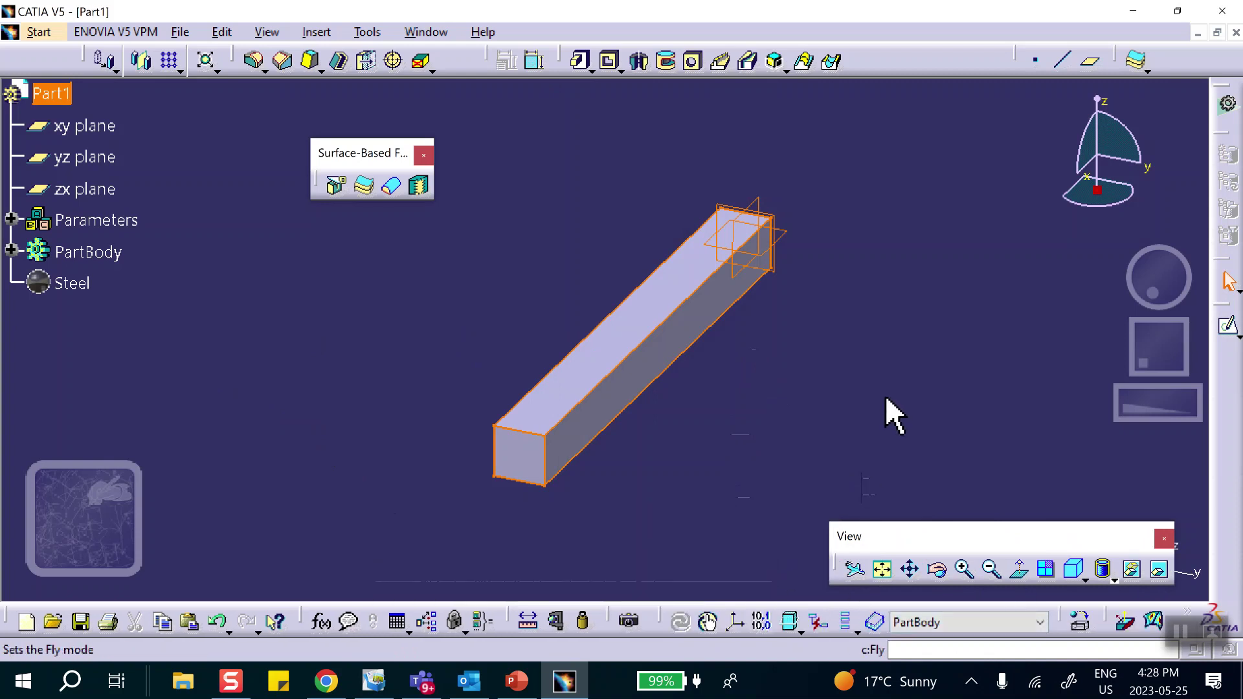
{"action": "middle_click_drag", "start_coordinate": [802, 378], "coordinate": [771, 381]}
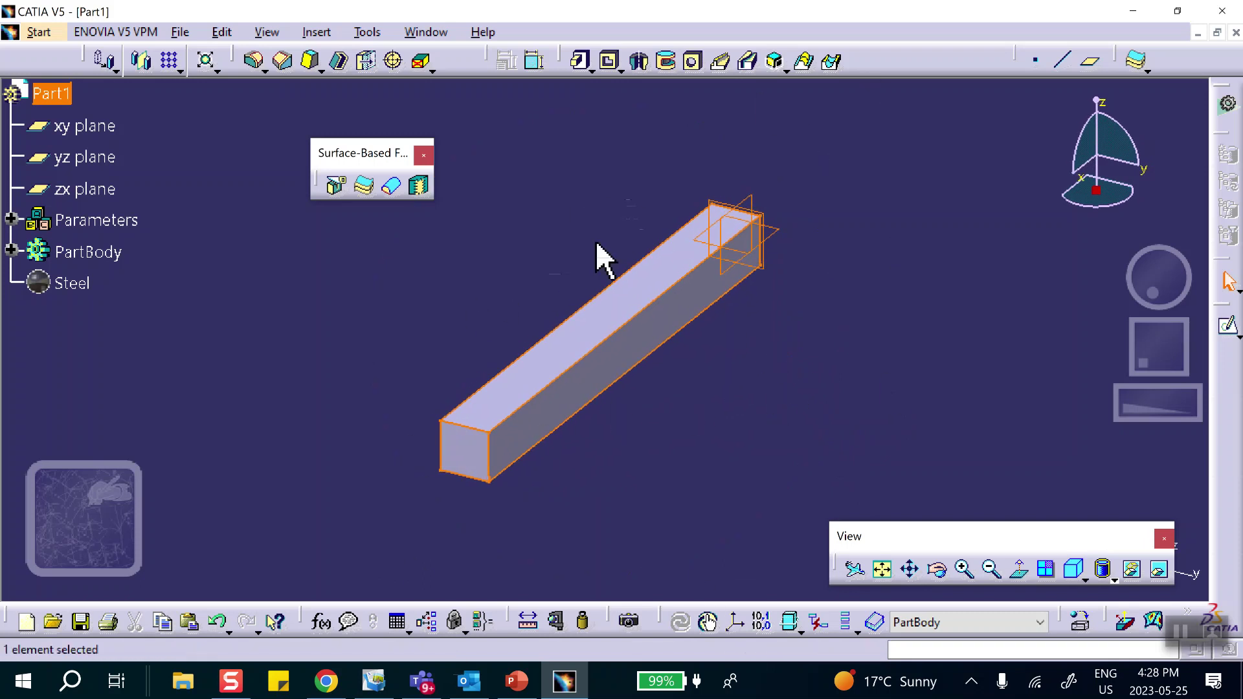
{"action": "left_click", "coordinate": [38, 32]}
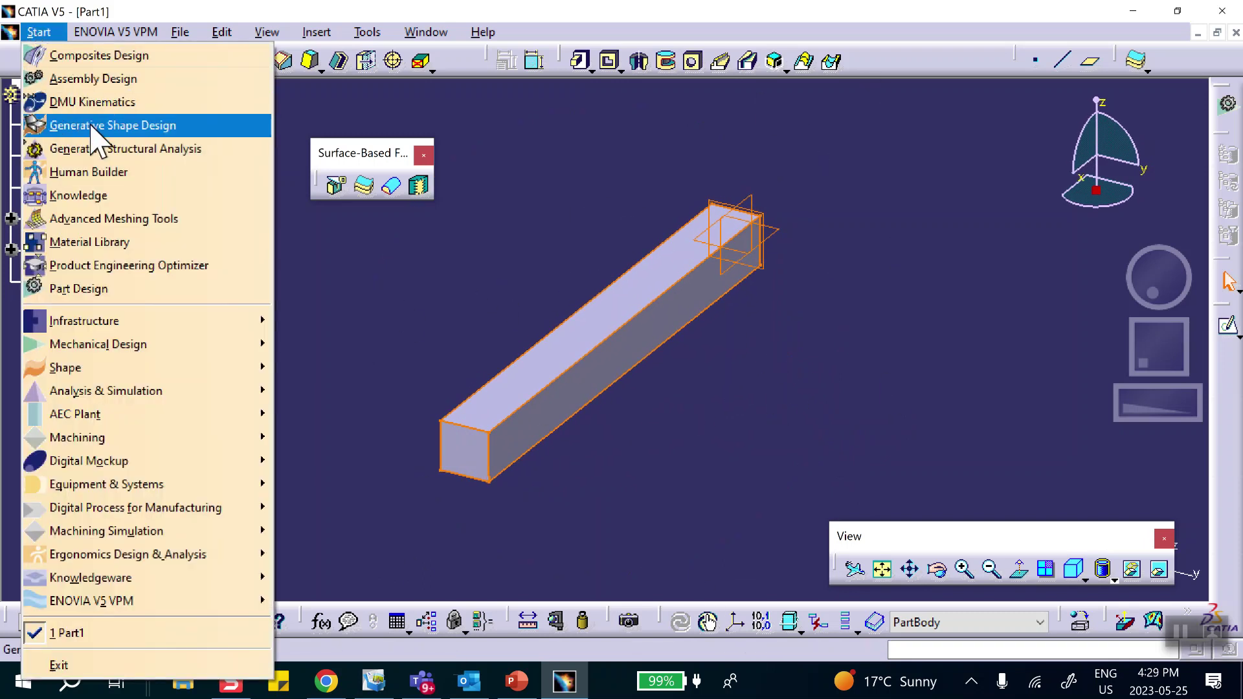
{"action": "left_click", "coordinate": [92, 154]}
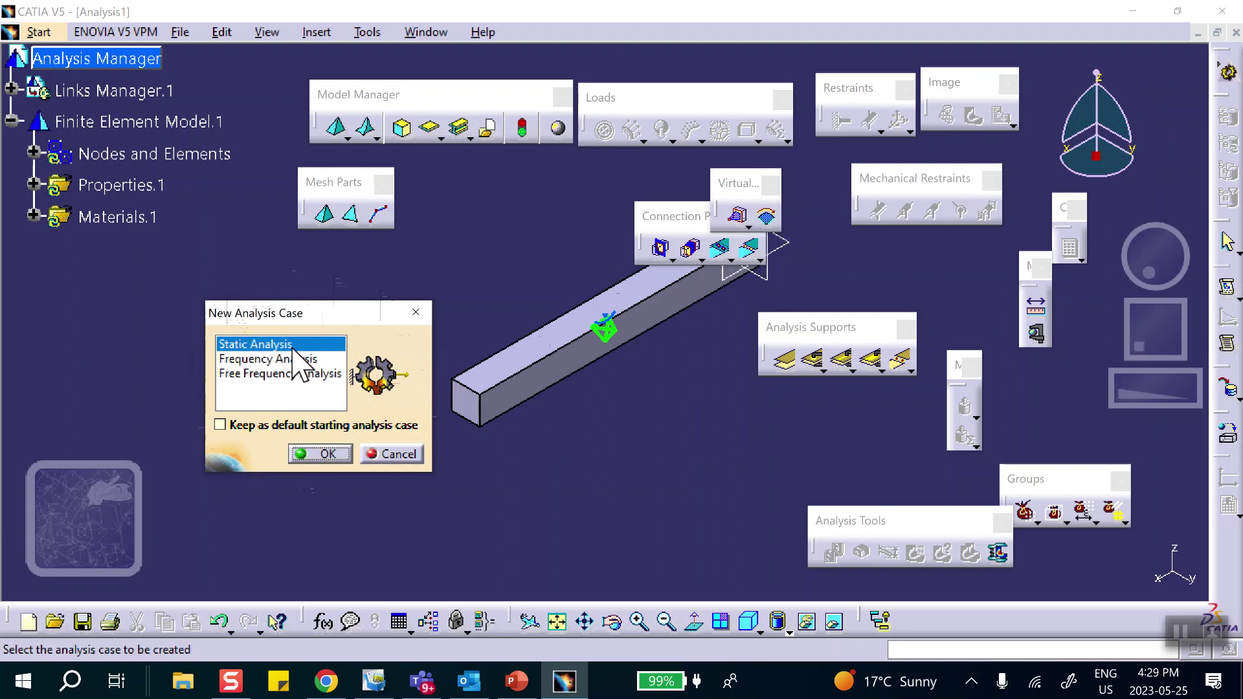
{"action": "left_click", "coordinate": [517, 681]}
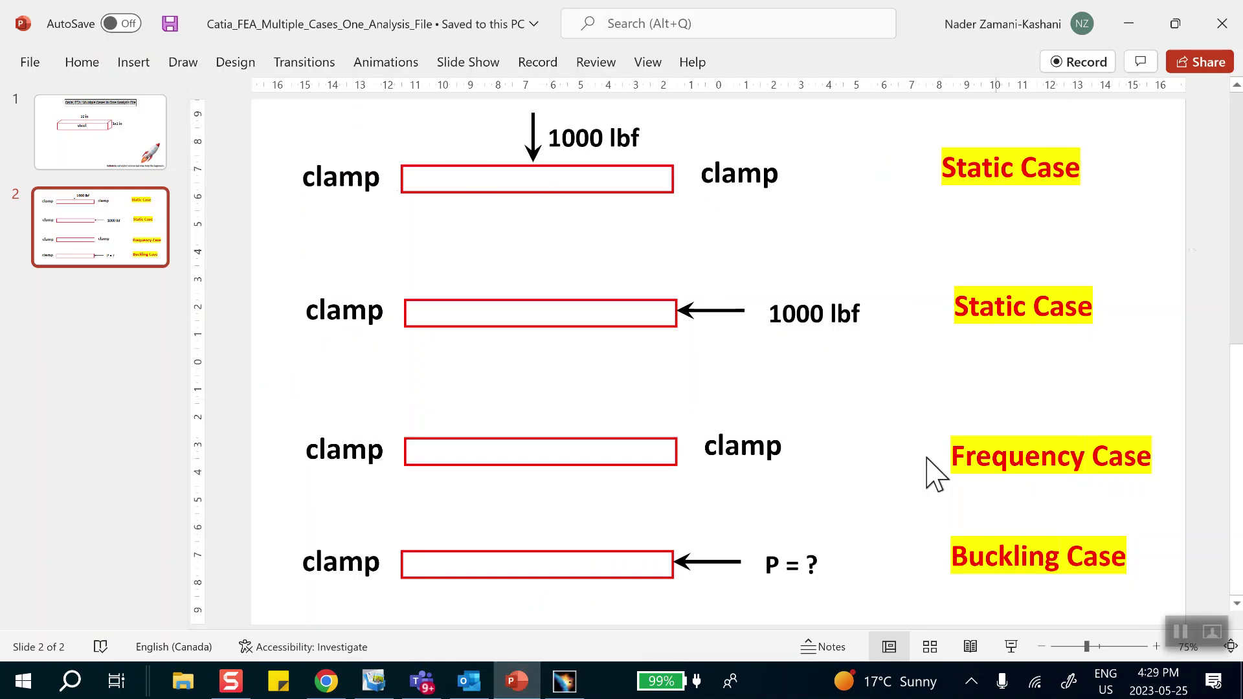
{"action": "left_click", "coordinate": [1128, 24]}
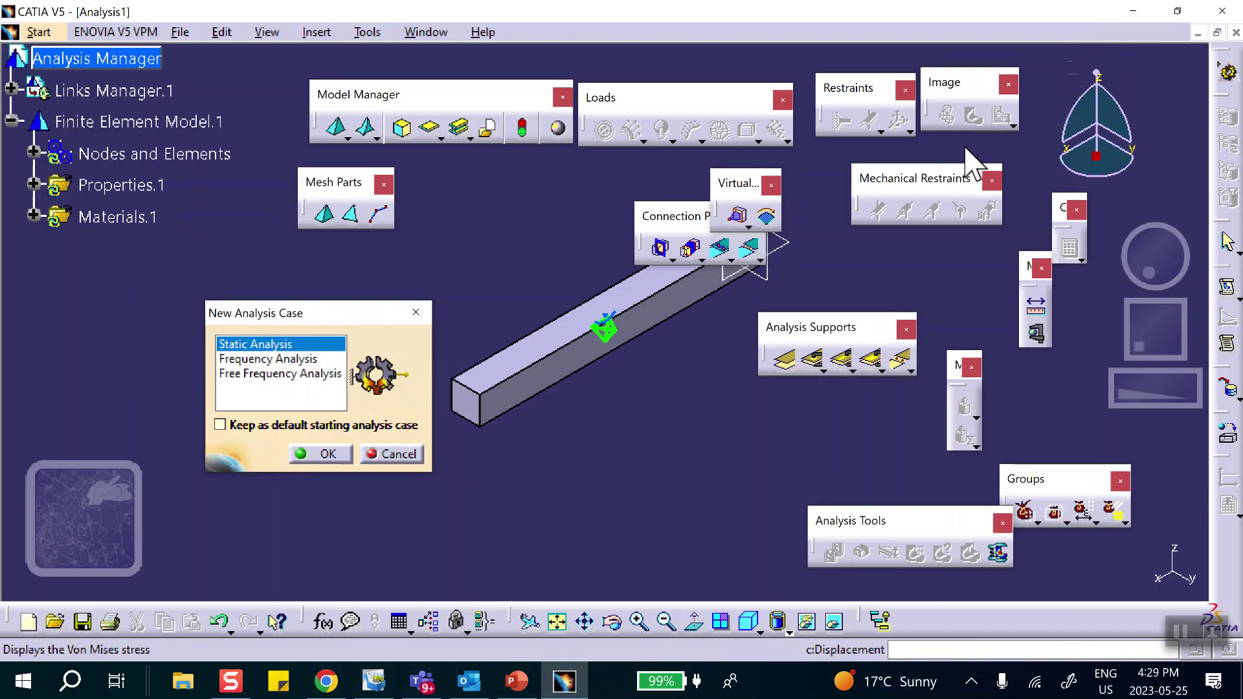
{"action": "left_click", "coordinate": [326, 454]}
Expand the Static Case and clamp the bar's end face farthest from the reference planes
{"action": "middle_click_drag", "start_coordinate": [569, 424], "coordinate": [436, 455]}
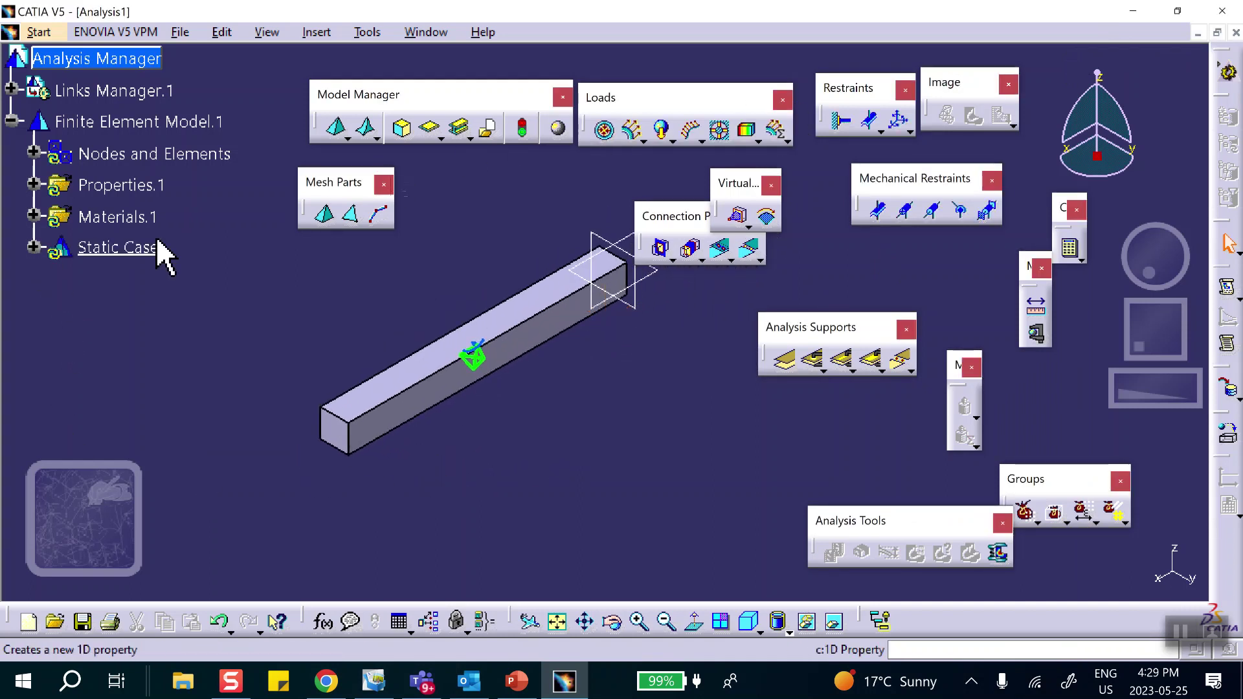
{"action": "left_click", "coordinate": [33, 247]}
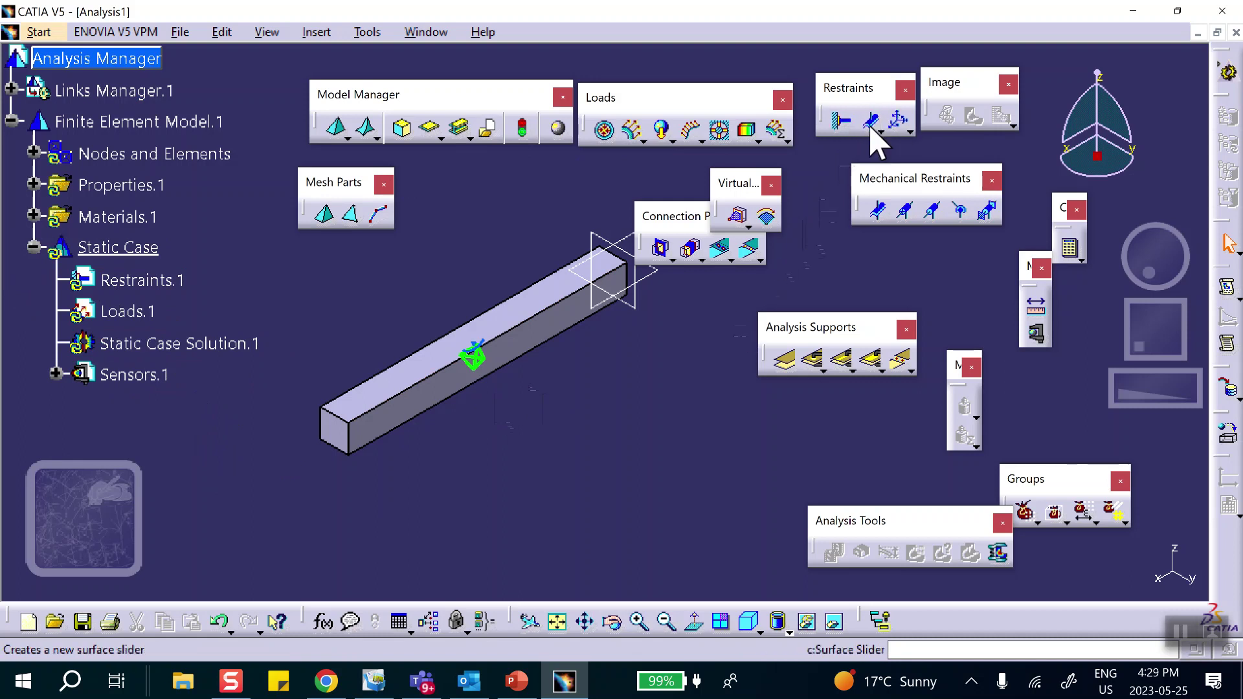
{"action": "left_click", "coordinate": [842, 121]}
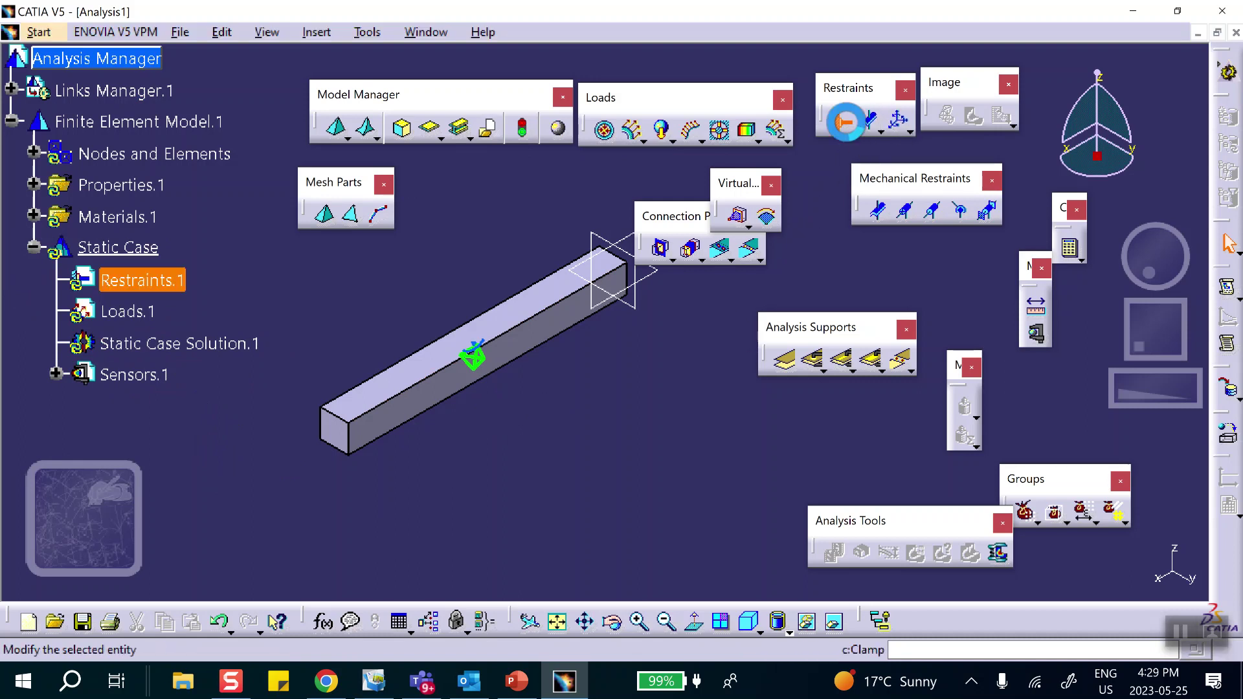
{"action": "left_click", "coordinate": [343, 431]}
{"action": "left_click", "coordinate": [906, 288]}
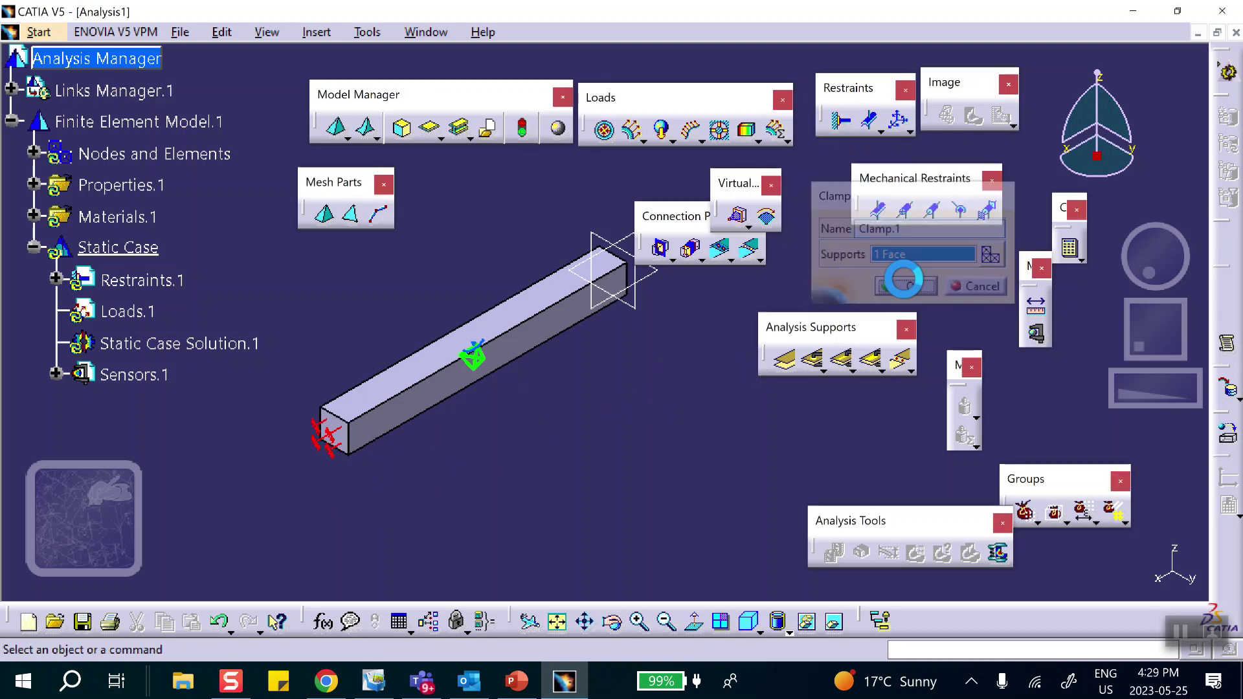
Clamp the opposite end face of the bar, at the reference planes
{"action": "middle_click_drag", "start_coordinate": [684, 398], "coordinate": [470, 389]}
{"action": "left_click", "coordinate": [843, 122]}
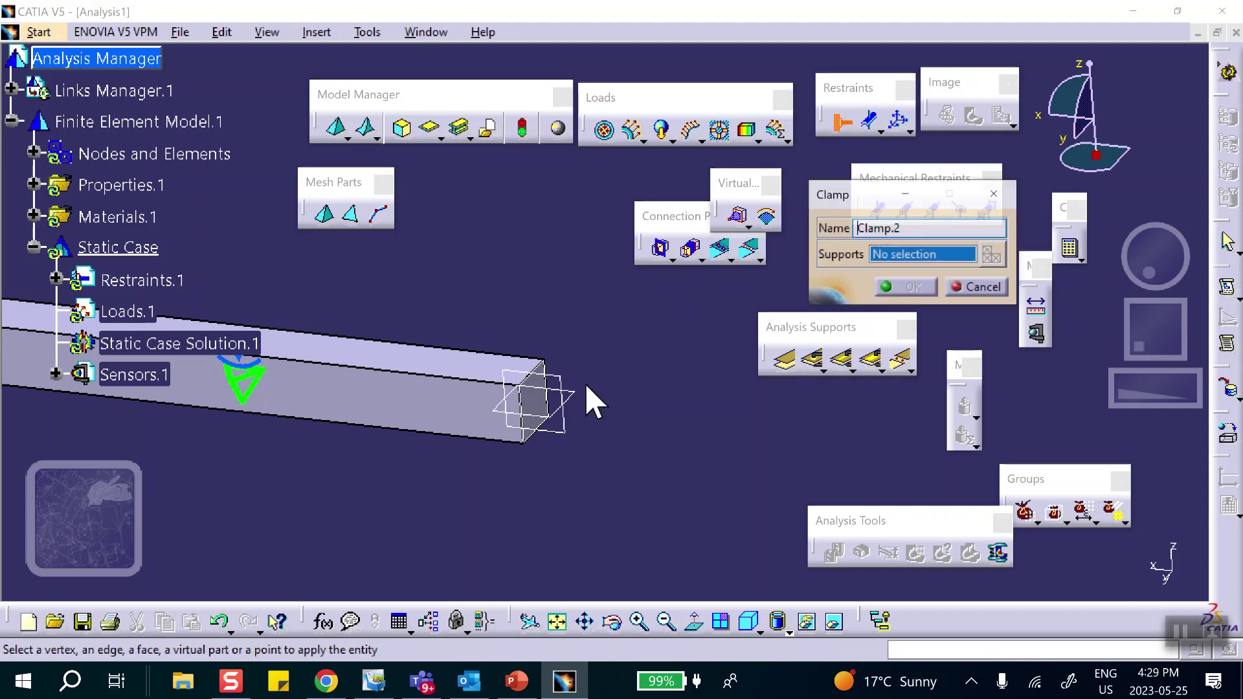
{"action": "left_click", "coordinate": [536, 397]}
{"action": "left_click", "coordinate": [913, 288]}
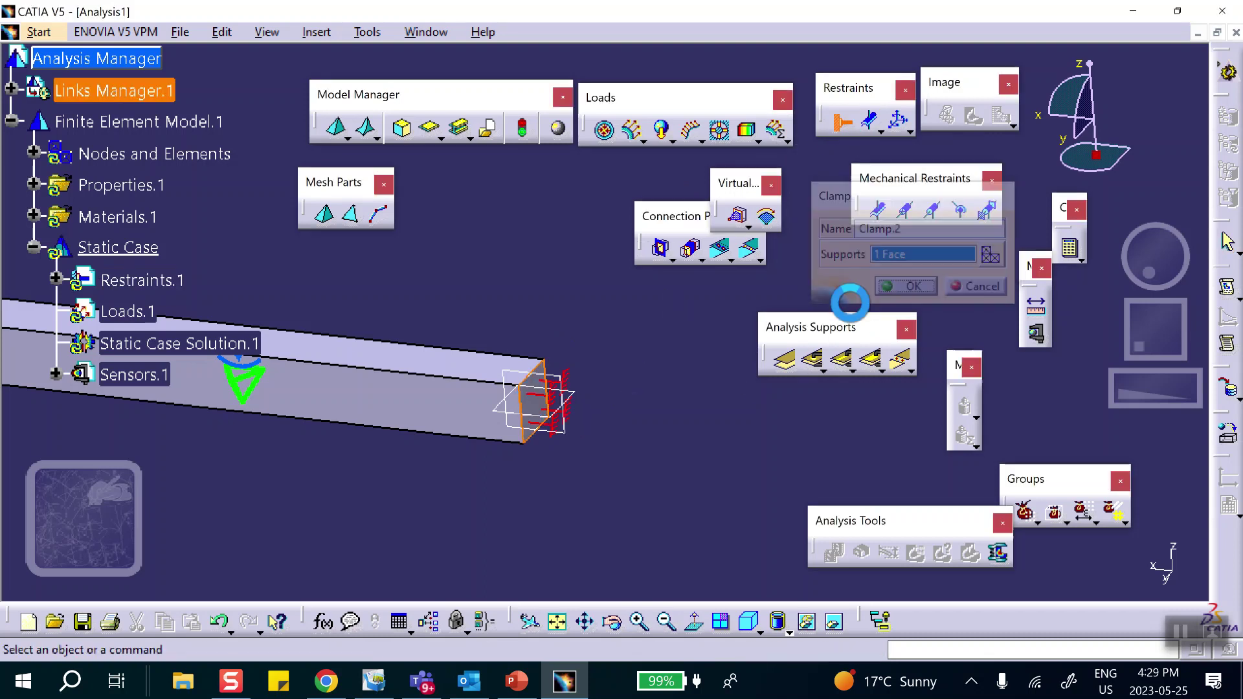
{"action": "middle_click_drag", "start_coordinate": [471, 327], "coordinate": [591, 422]}
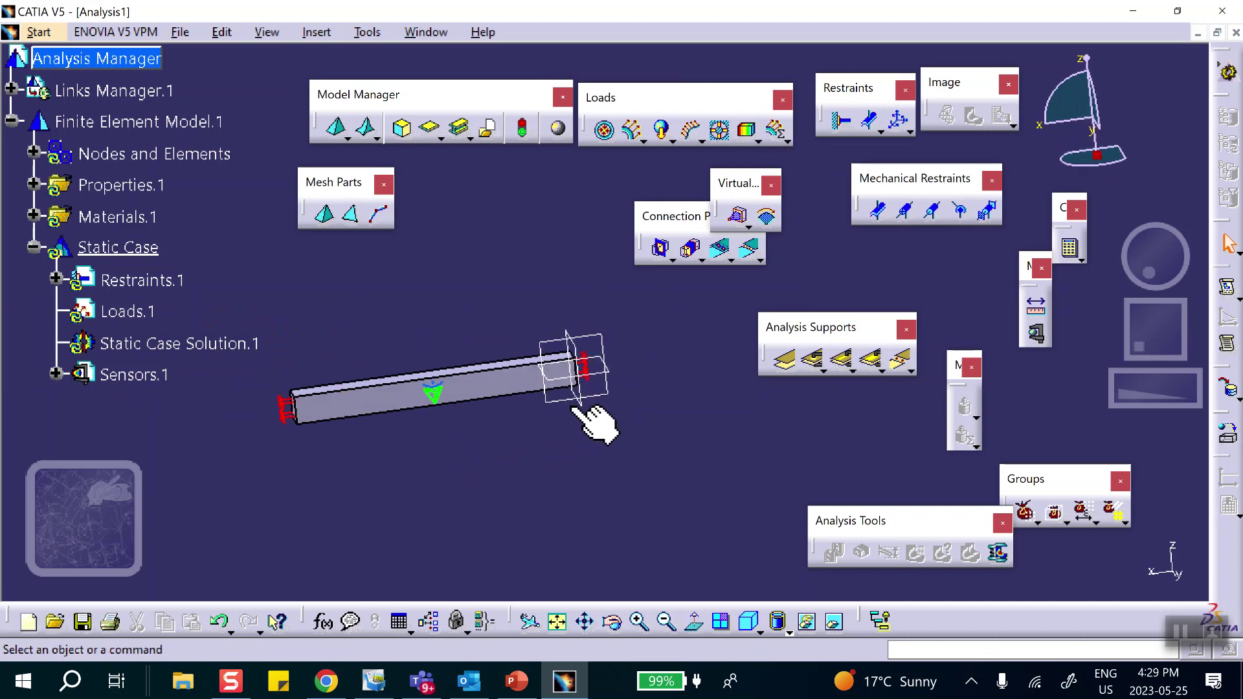
Check the load sketch in the PowerPoint slide and apply a distributed force of -1000 lbf in Z to the bar's upper face in CATIA
{"action": "left_click", "coordinate": [517, 692]}
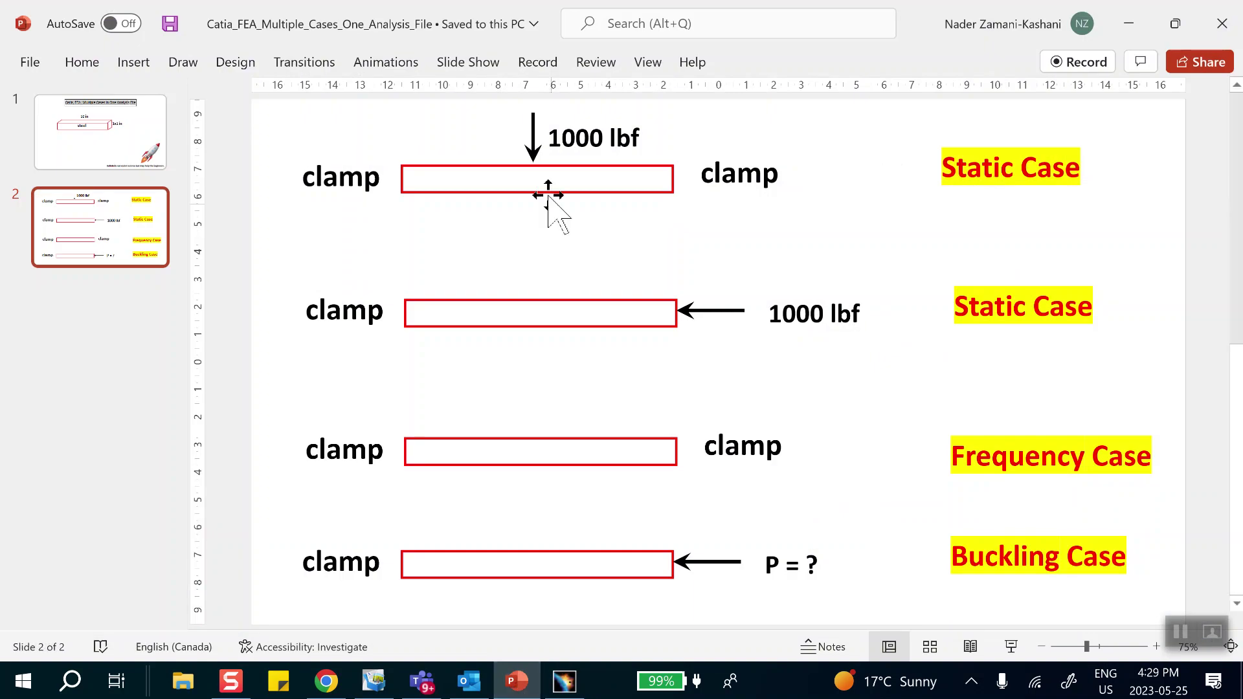
{"action": "left_click", "coordinate": [1128, 23]}
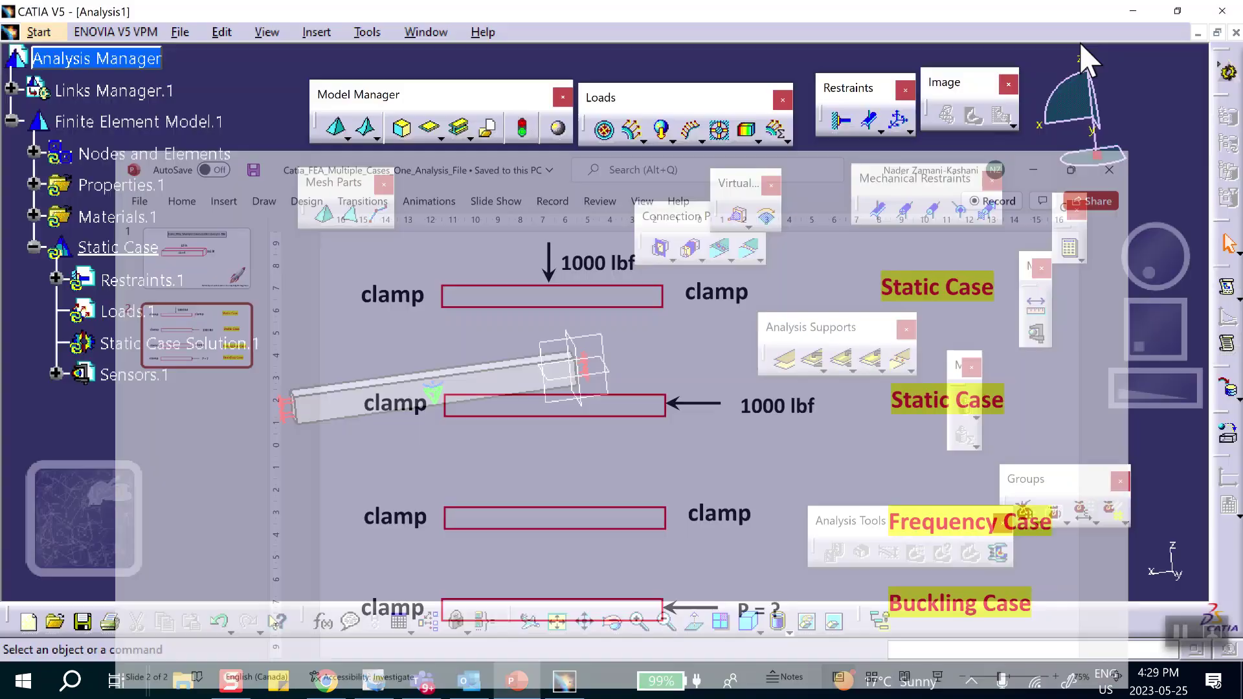
{"action": "middle_click_drag", "start_coordinate": [501, 303], "coordinate": [745, 214]}
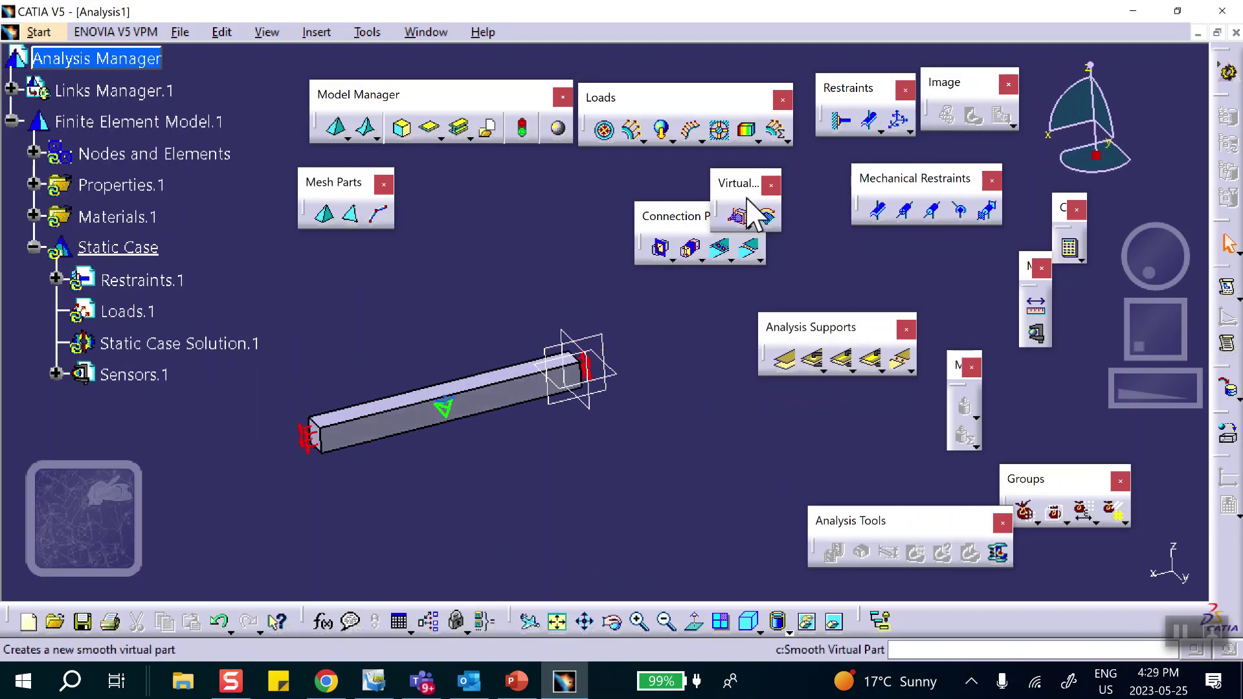
{"action": "left_click", "coordinate": [632, 131]}
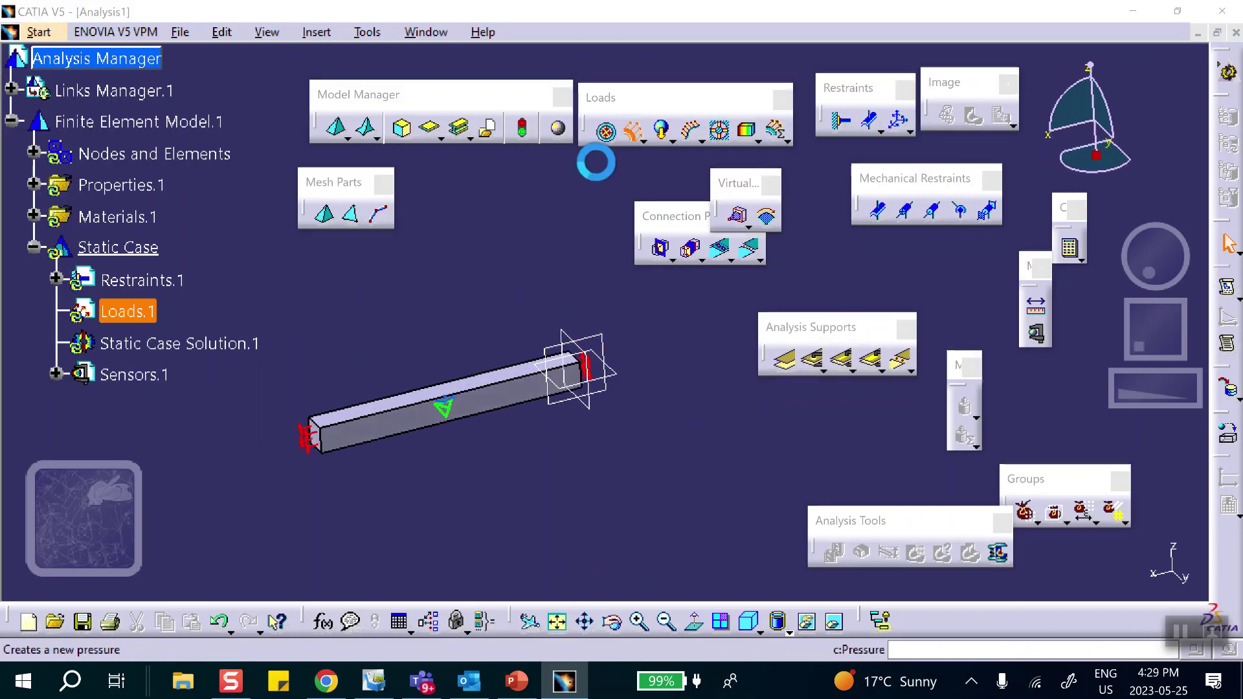
{"action": "left_click", "coordinate": [466, 392]}
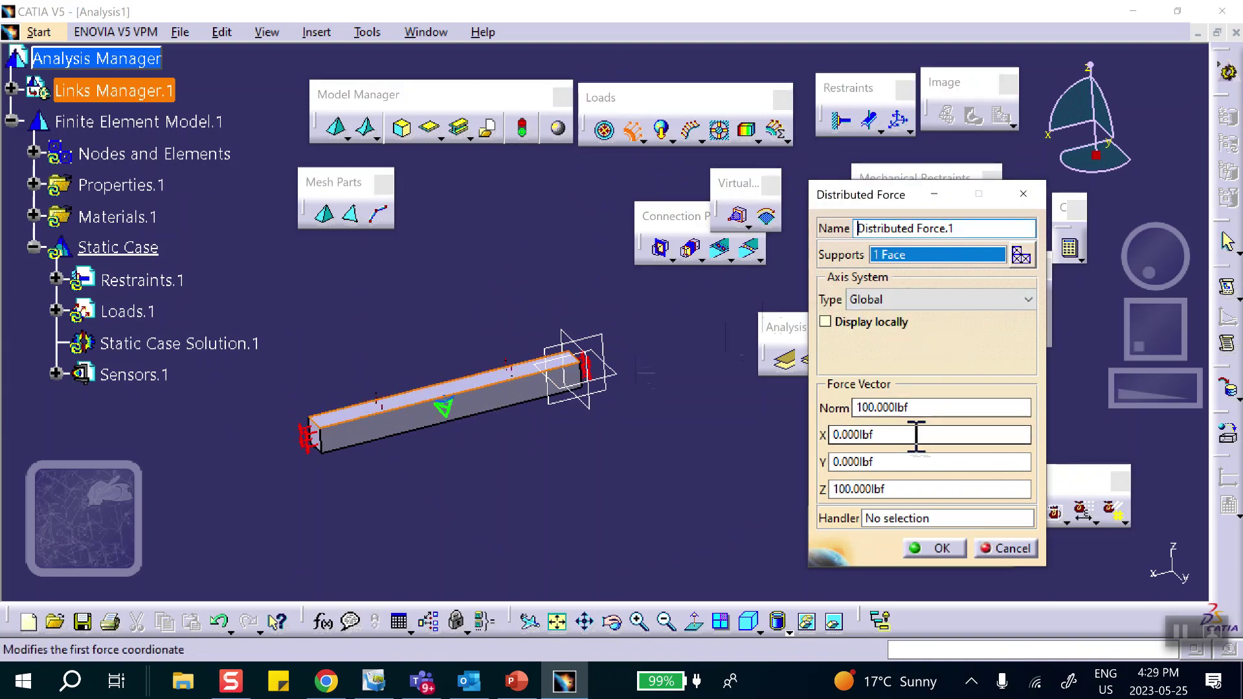
{"action": "double_click", "coordinate": [911, 489]}
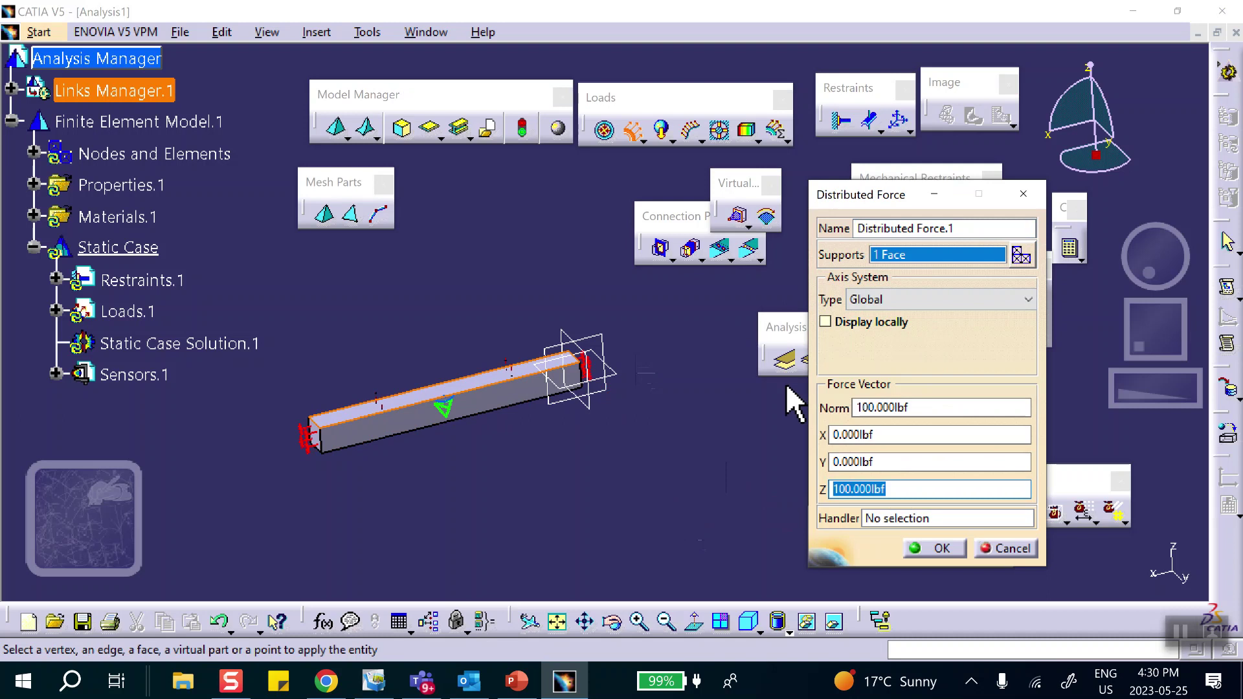
{"action": "type", "text": "-1000"}
{"action": "left_click", "coordinate": [940, 548]}
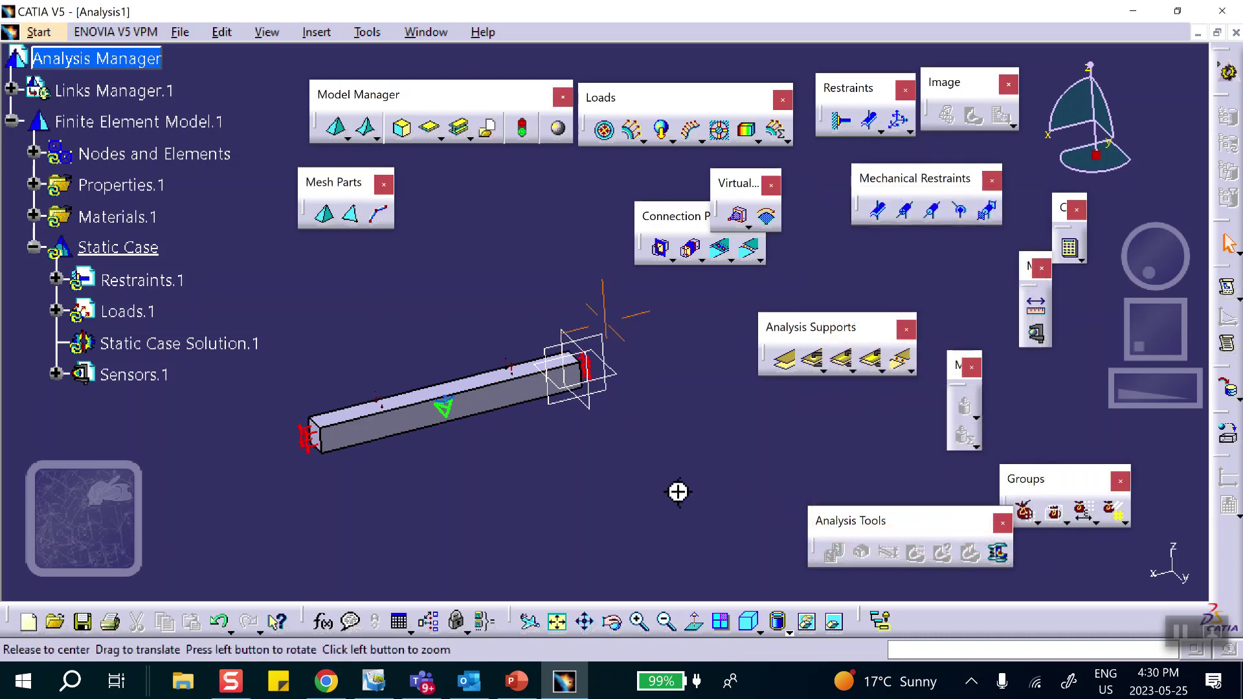
Compute the analysis with the All option and display the translational displacement vectors of the static case
{"action": "middle_click_drag", "start_coordinate": [677, 494], "coordinate": [693, 310]}
{"action": "middle_click_drag", "start_coordinate": [435, 472], "coordinate": [754, 394]}
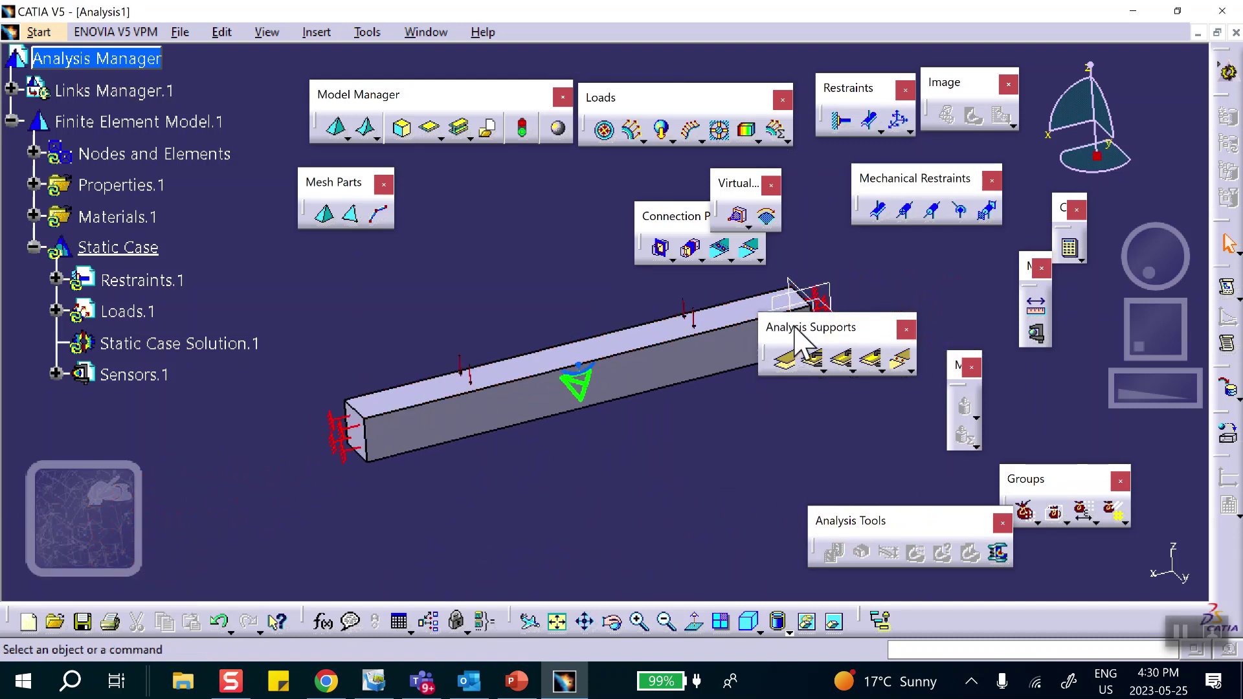
{"action": "middle_click_drag", "start_coordinate": [615, 360], "coordinate": [635, 373]}
{"action": "middle_click_drag", "start_coordinate": [481, 333], "coordinate": [353, 360]}
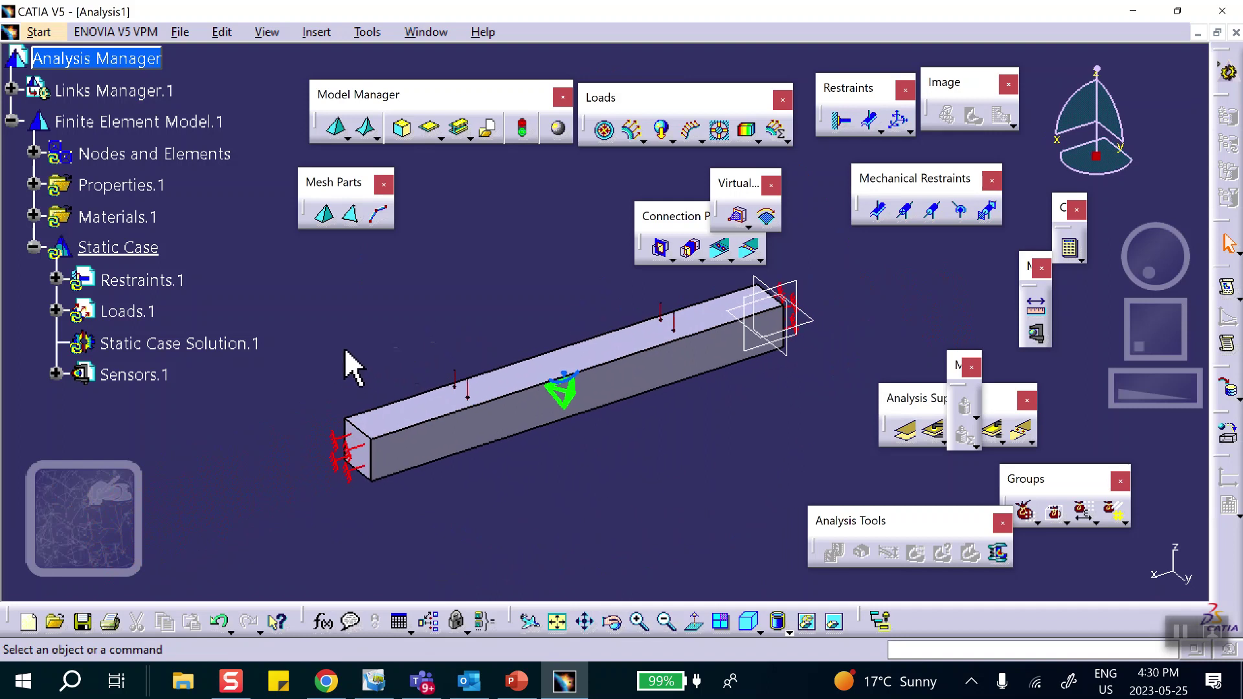
{"action": "left_click", "coordinate": [1069, 249]}
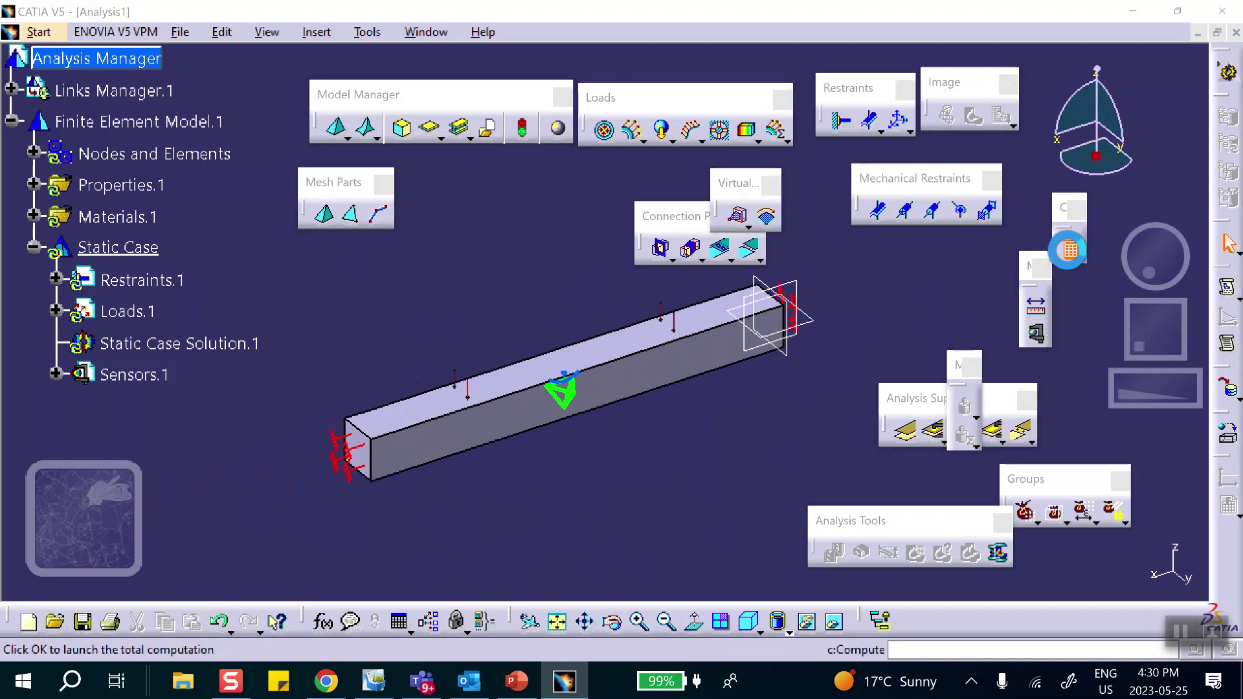
{"action": "left_click", "coordinate": [1119, 237]}
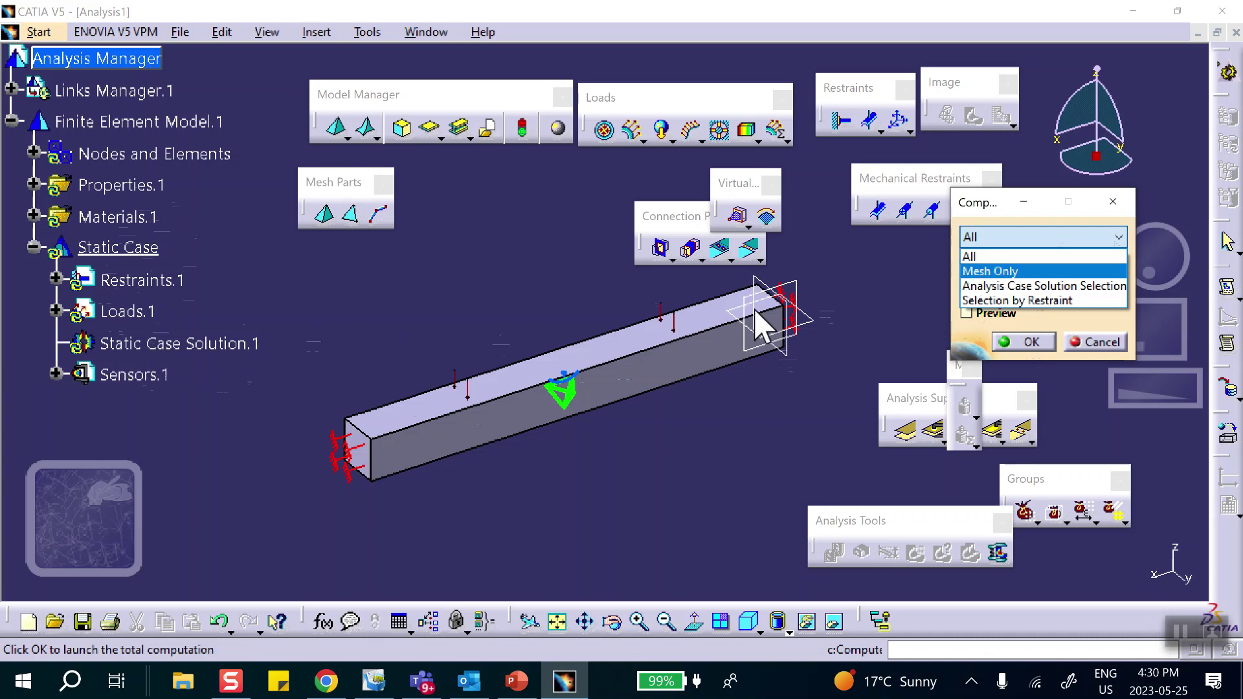
{"action": "left_click", "coordinate": [1023, 256]}
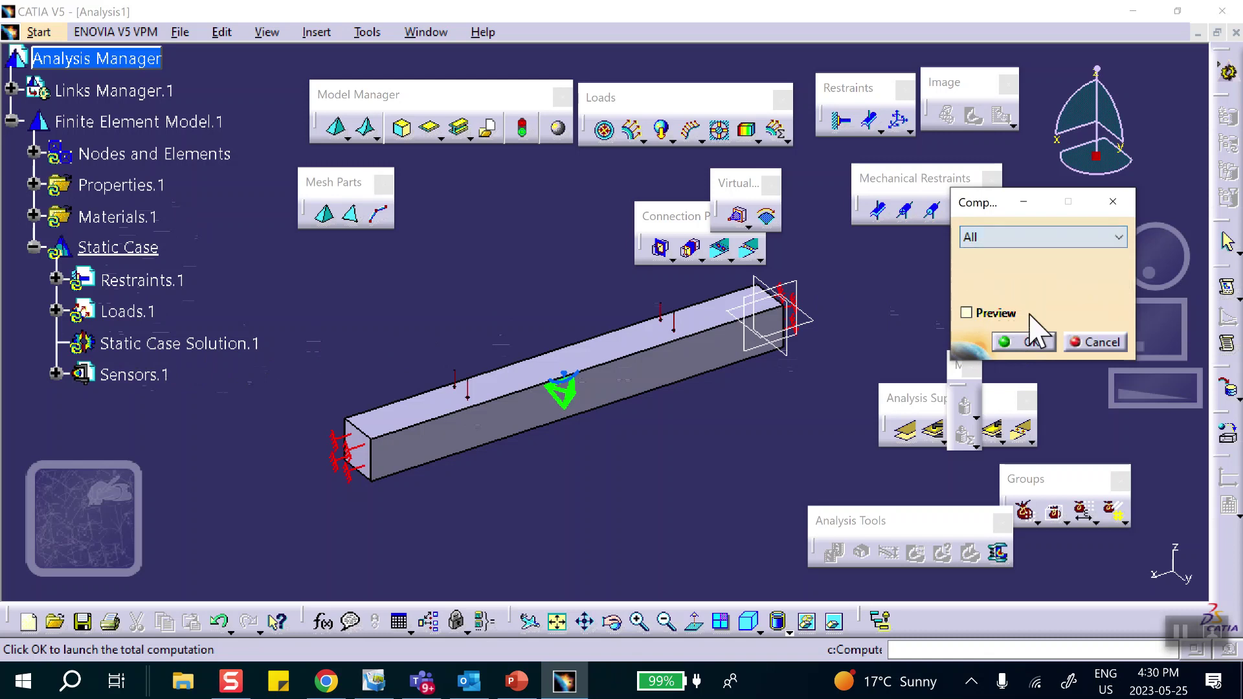
{"action": "left_click", "coordinate": [1001, 343]}
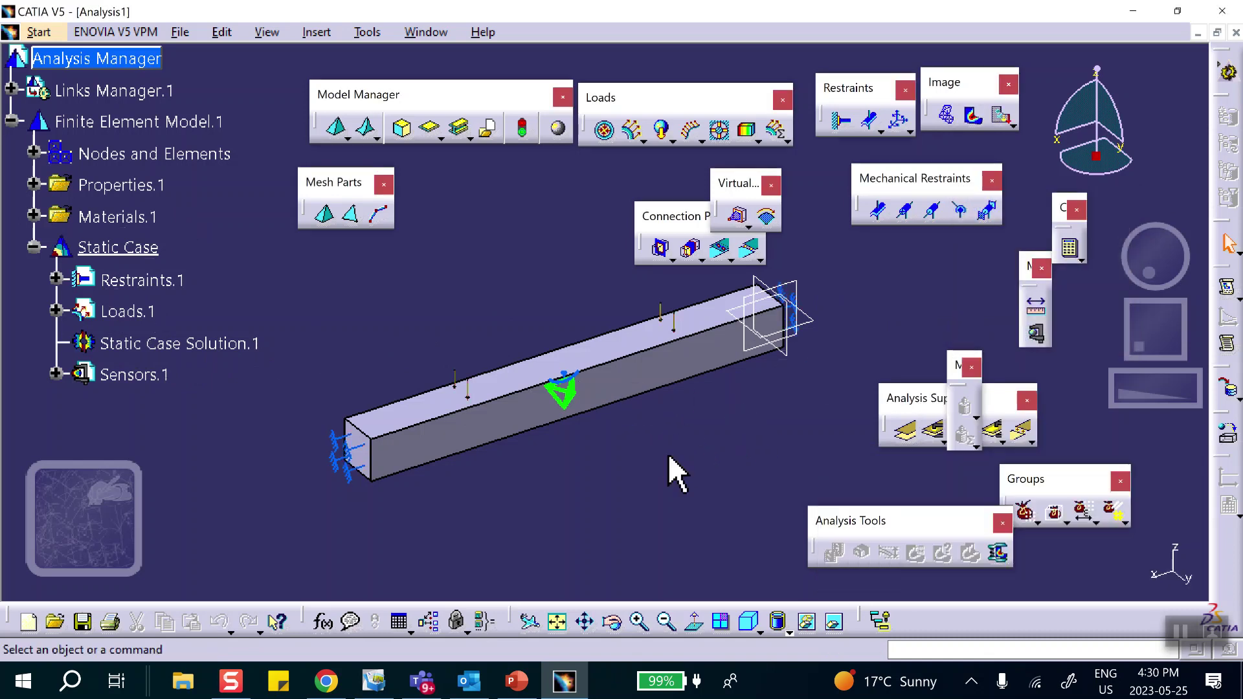
{"action": "middle_click_drag", "start_coordinate": [539, 302], "coordinate": [536, 342]}
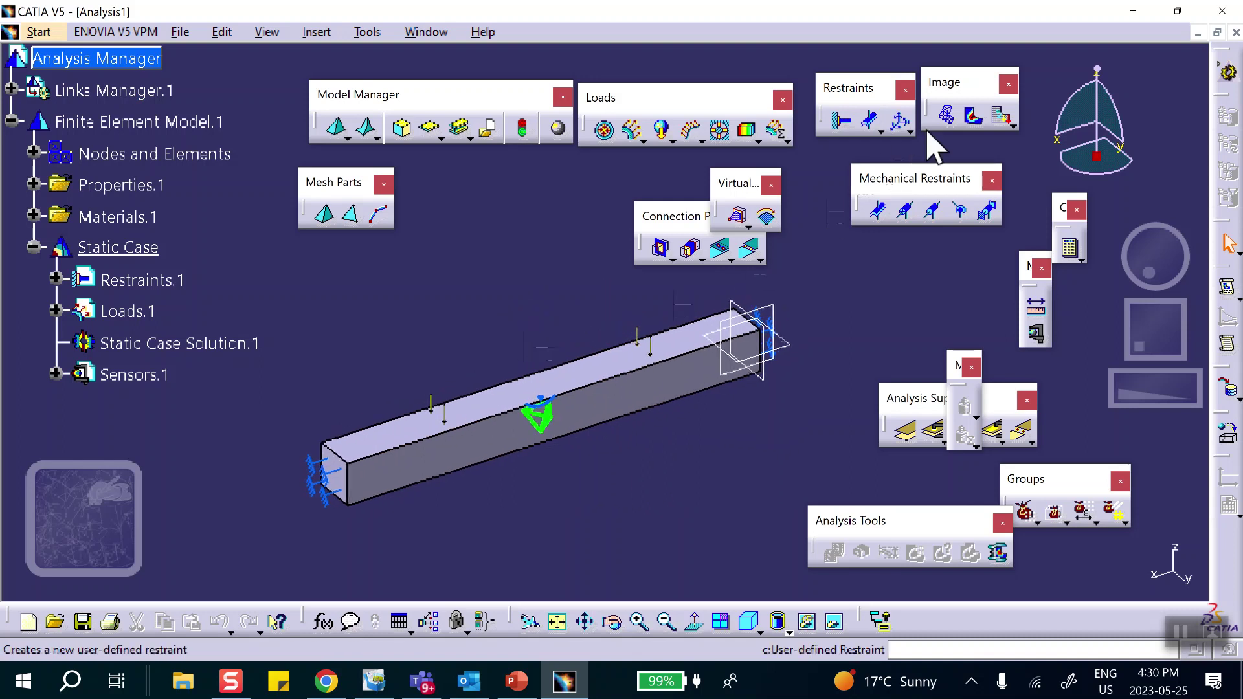
{"action": "left_click", "coordinate": [1001, 116]}
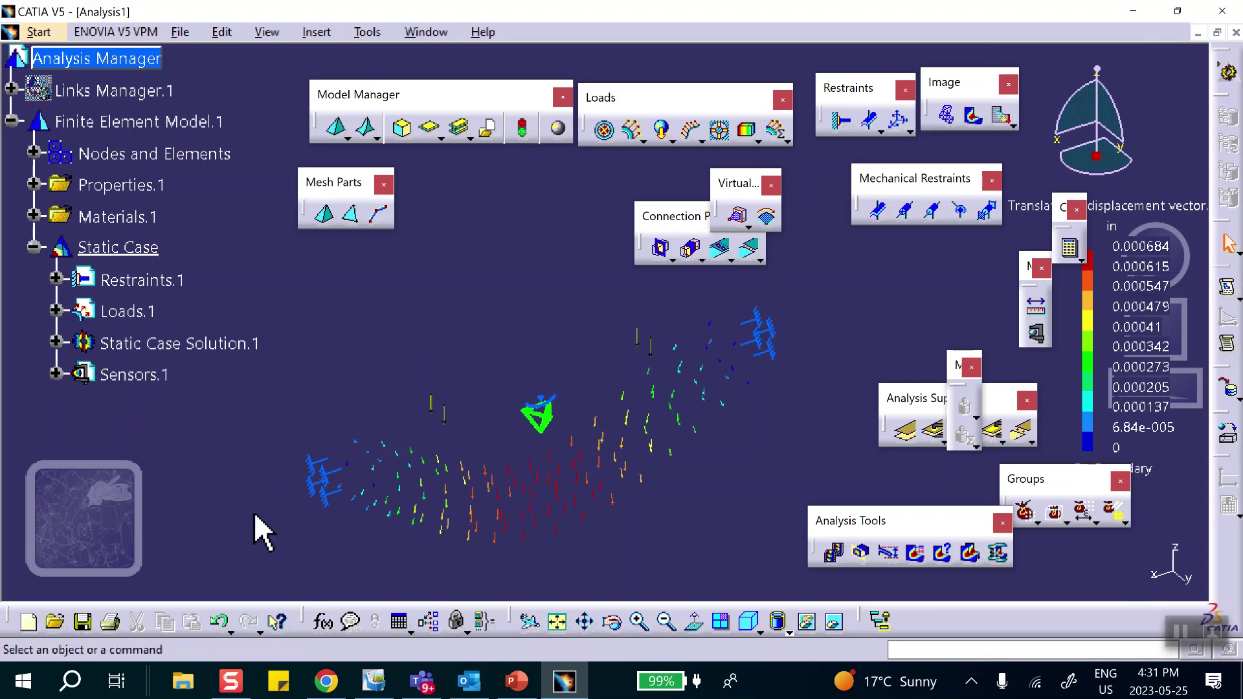
Review the case slide in PowerPoint and insert a second Static Case in CATIA with new restraints, loads and masses, hiding existing cases
{"action": "left_click", "coordinate": [516, 681]}
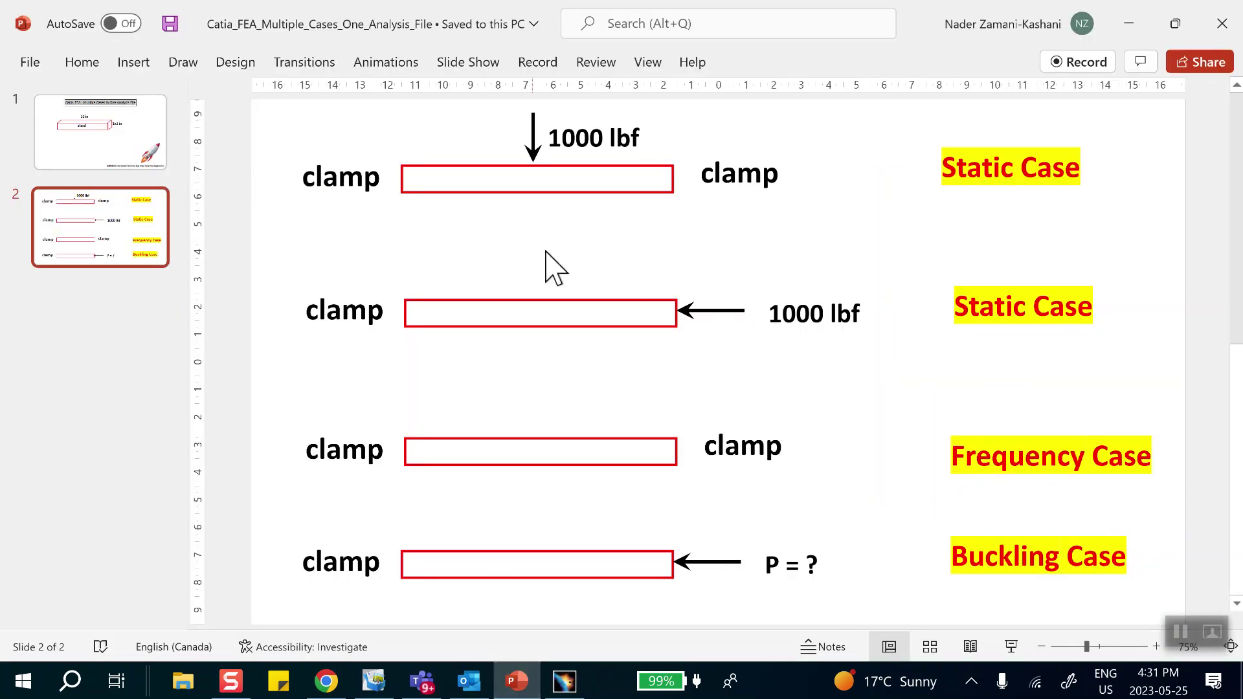
{"action": "left_click", "coordinate": [1130, 24]}
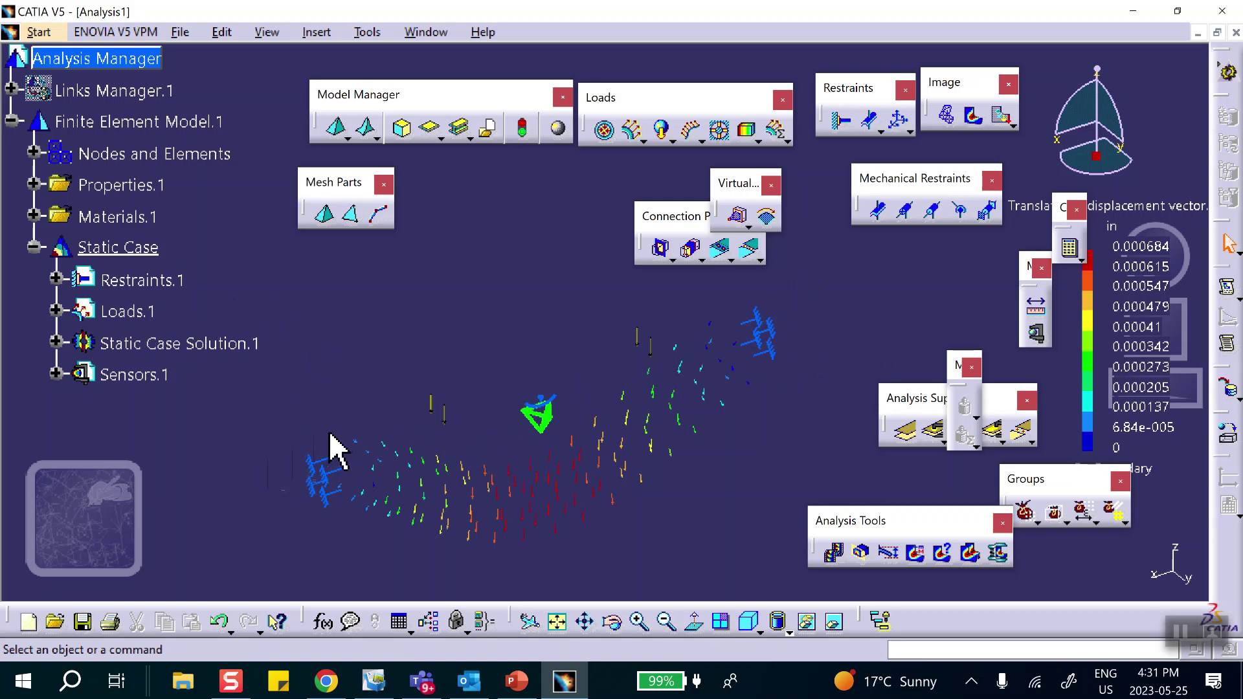
{"action": "left_click", "coordinate": [316, 33]}
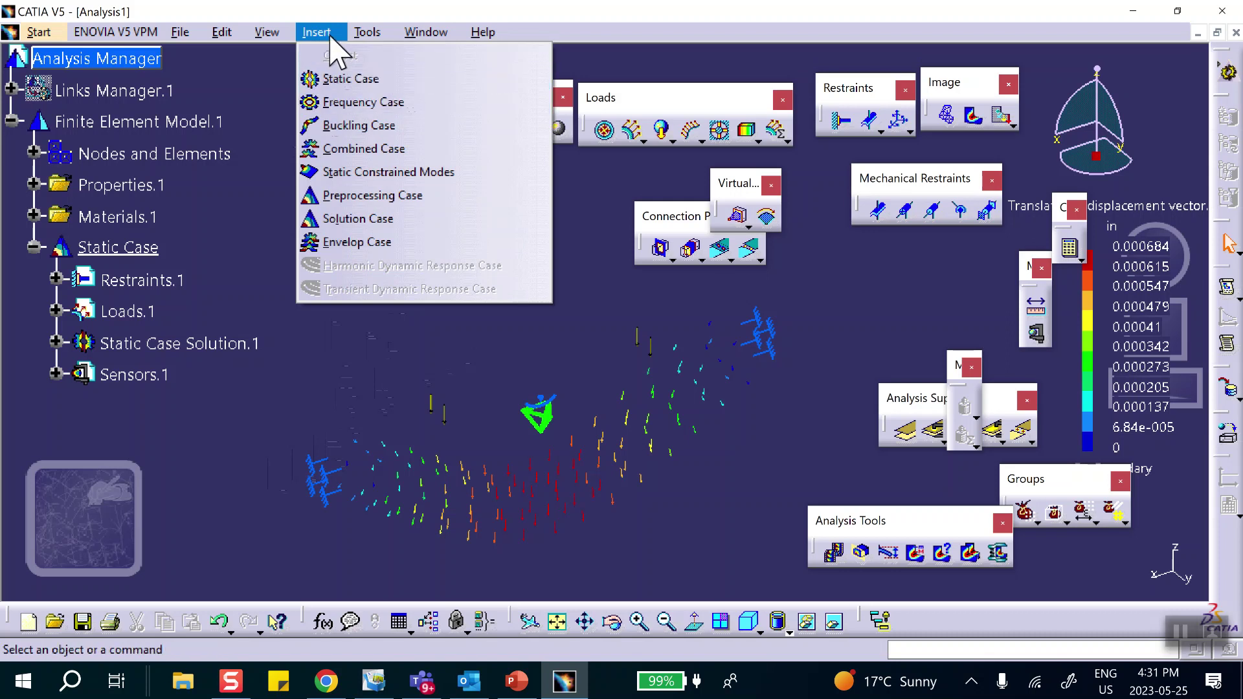
{"action": "left_click", "coordinate": [330, 79]}
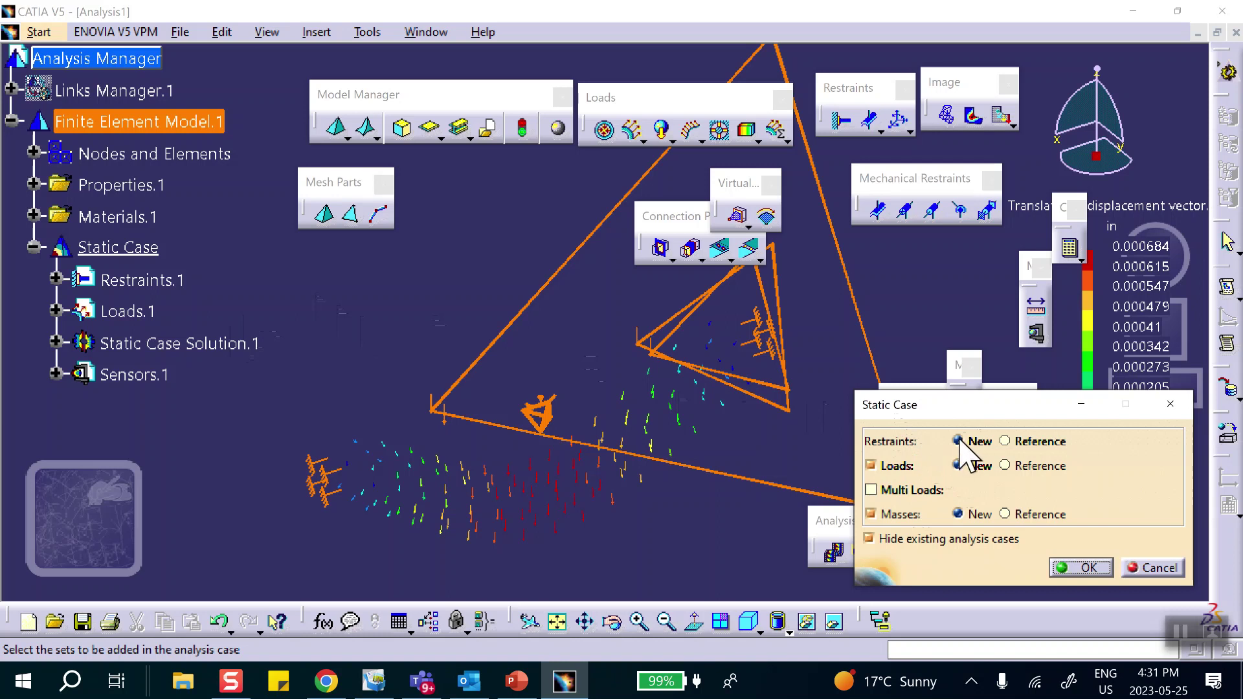
{"action": "left_click", "coordinate": [1083, 570]}
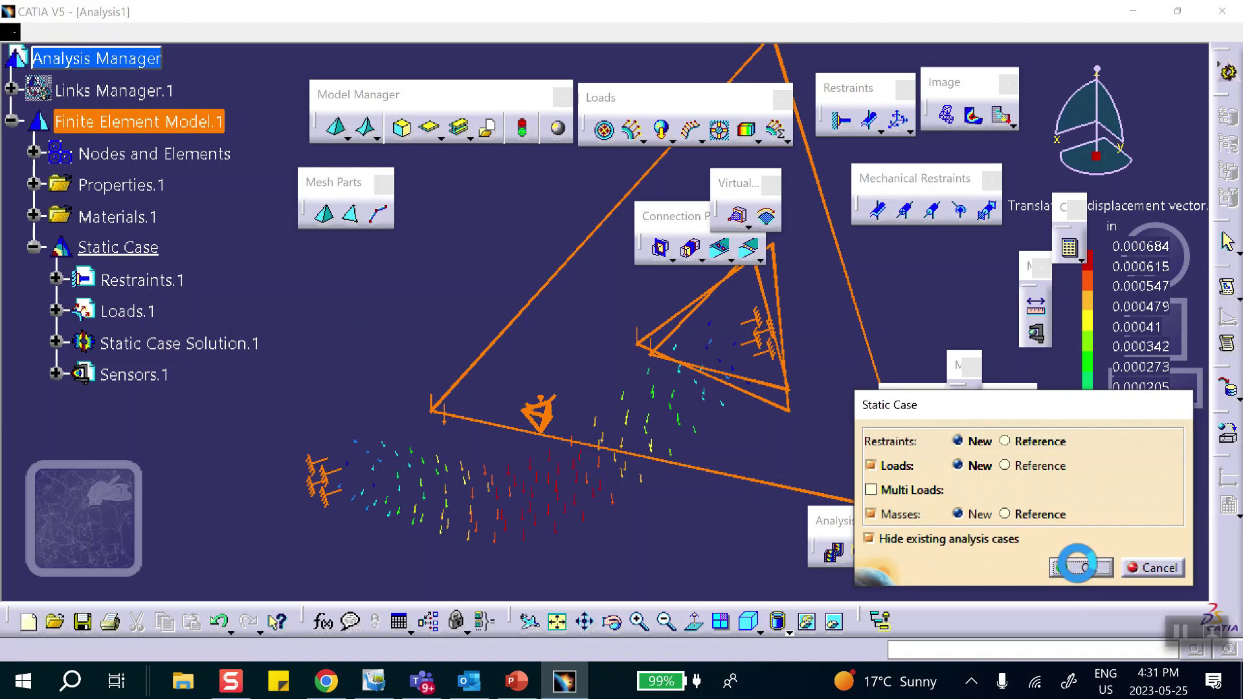
{"action": "scroll", "coordinate": [230, 356], "scroll_direction": "down", "scroll_amount": 3}
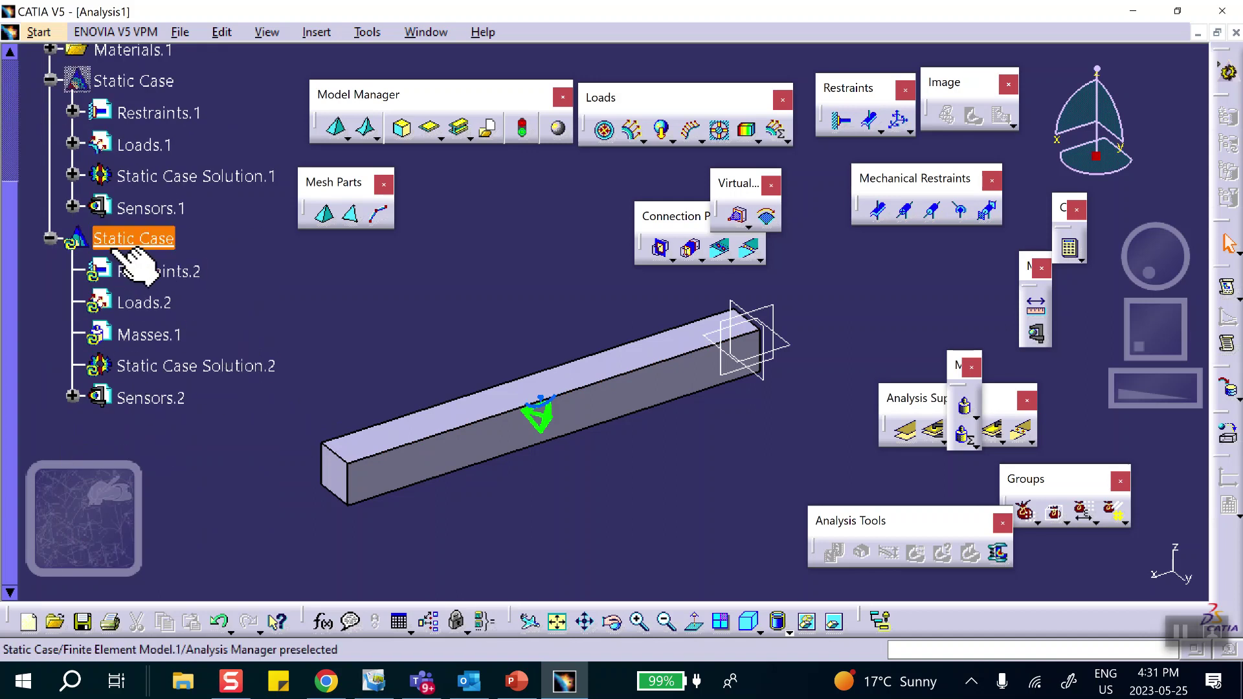
{"action": "left_click", "coordinate": [158, 373]}
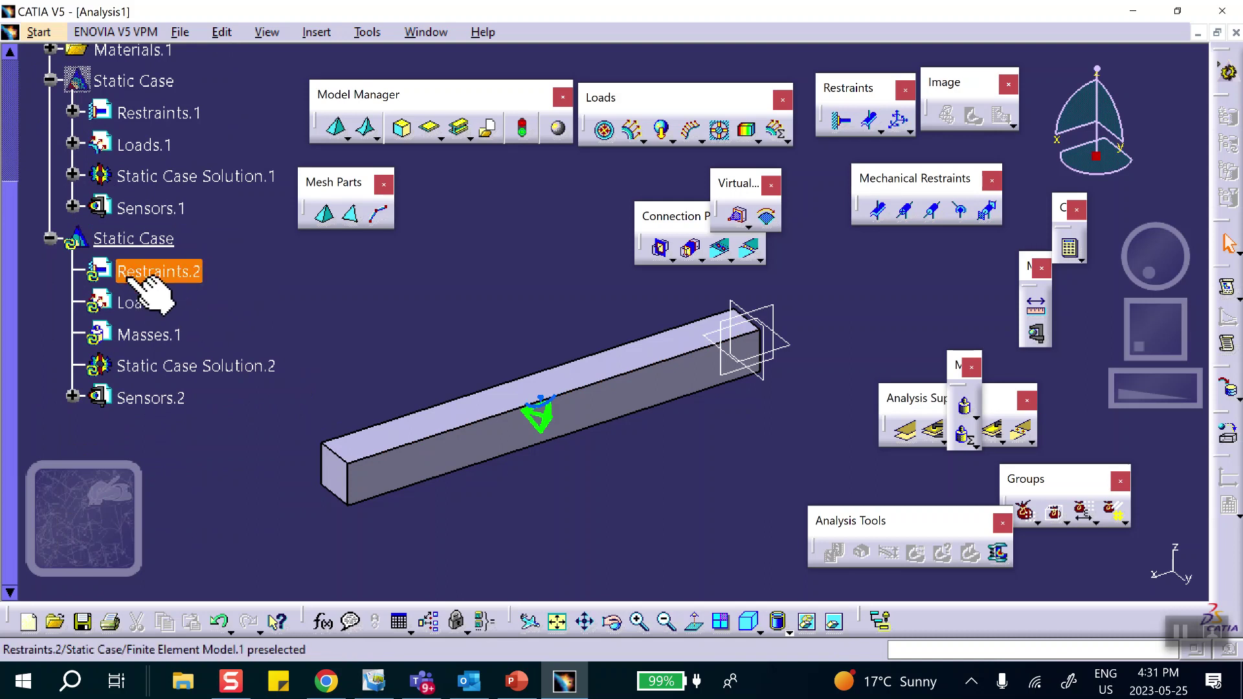
Clamp the bar's end face farthest from the reference planes for the second static case
{"action": "left_click", "coordinate": [841, 125]}
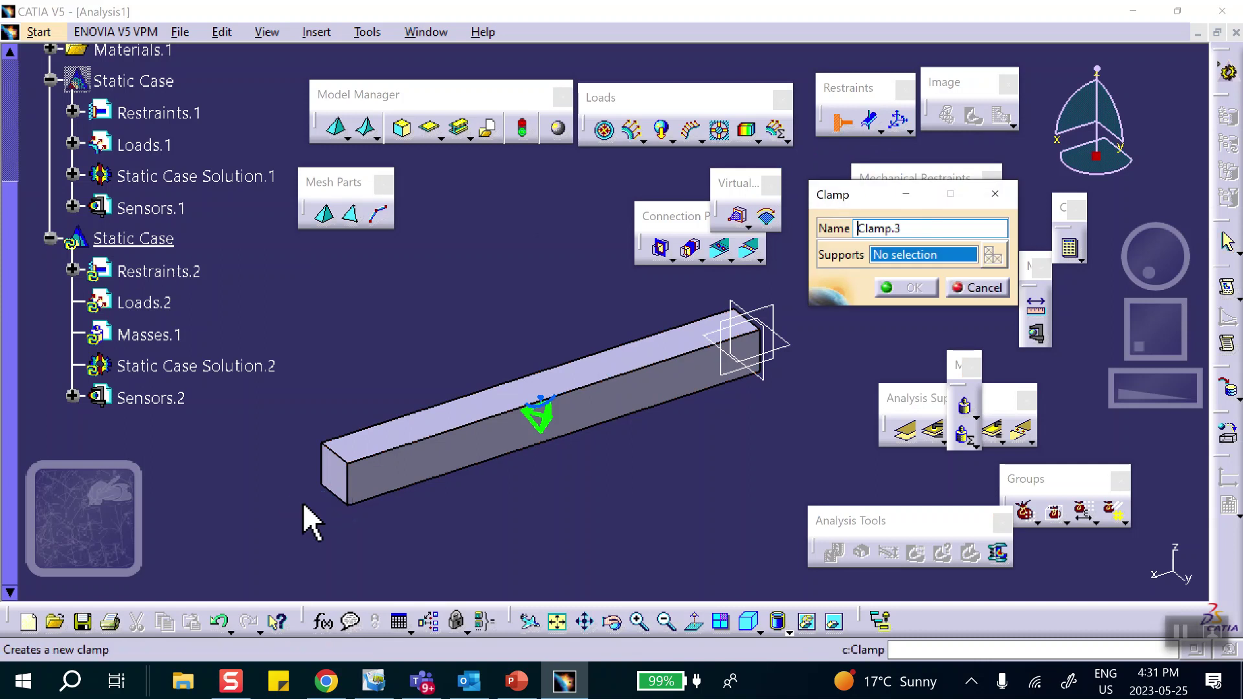
{"action": "left_click", "coordinate": [343, 482]}
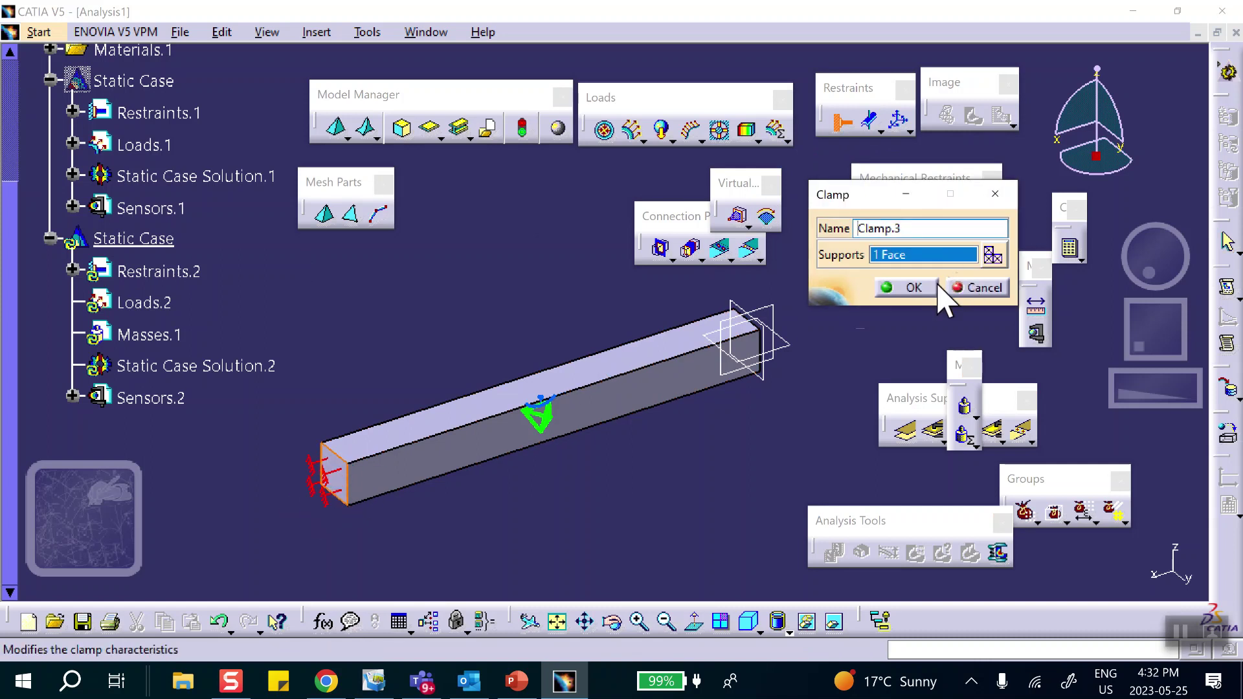
{"action": "left_click", "coordinate": [907, 287]}
Apply a distributed force of 1000 lbf in X and 0 in Z to the bar's end face at the reference planes
{"action": "middle_click_drag", "start_coordinate": [824, 352], "coordinate": [573, 356]}
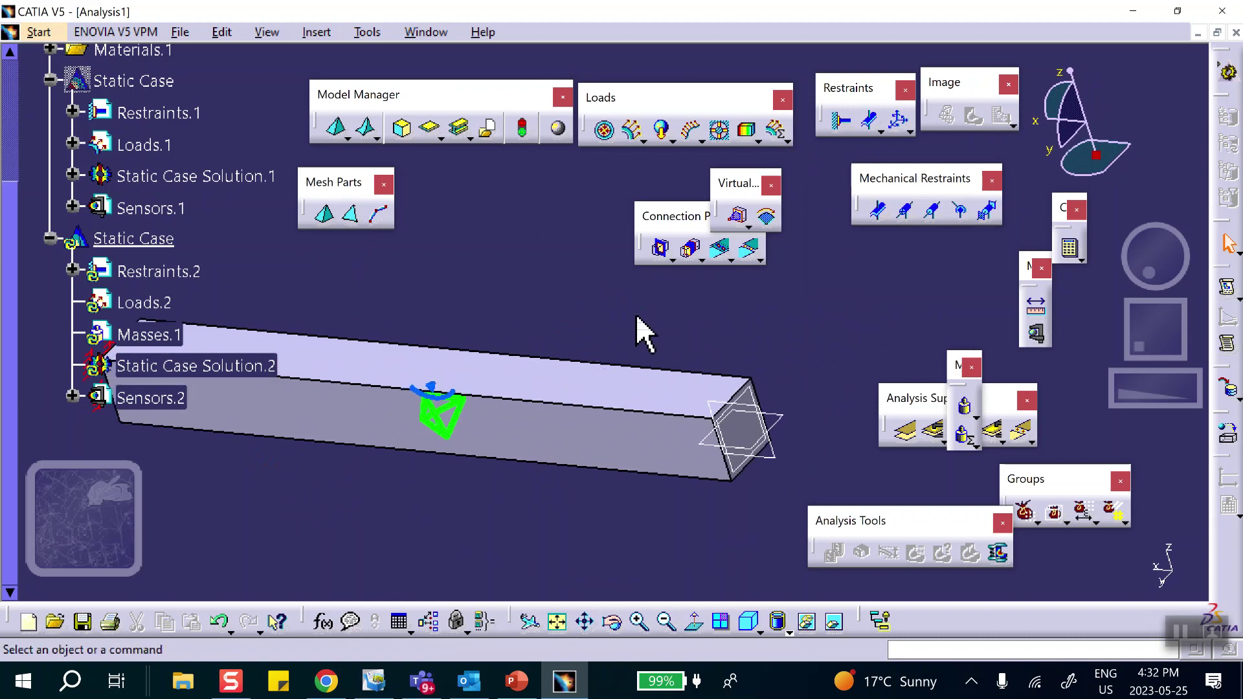
{"action": "left_click", "coordinate": [633, 134]}
{"action": "left_click", "coordinate": [741, 431]}
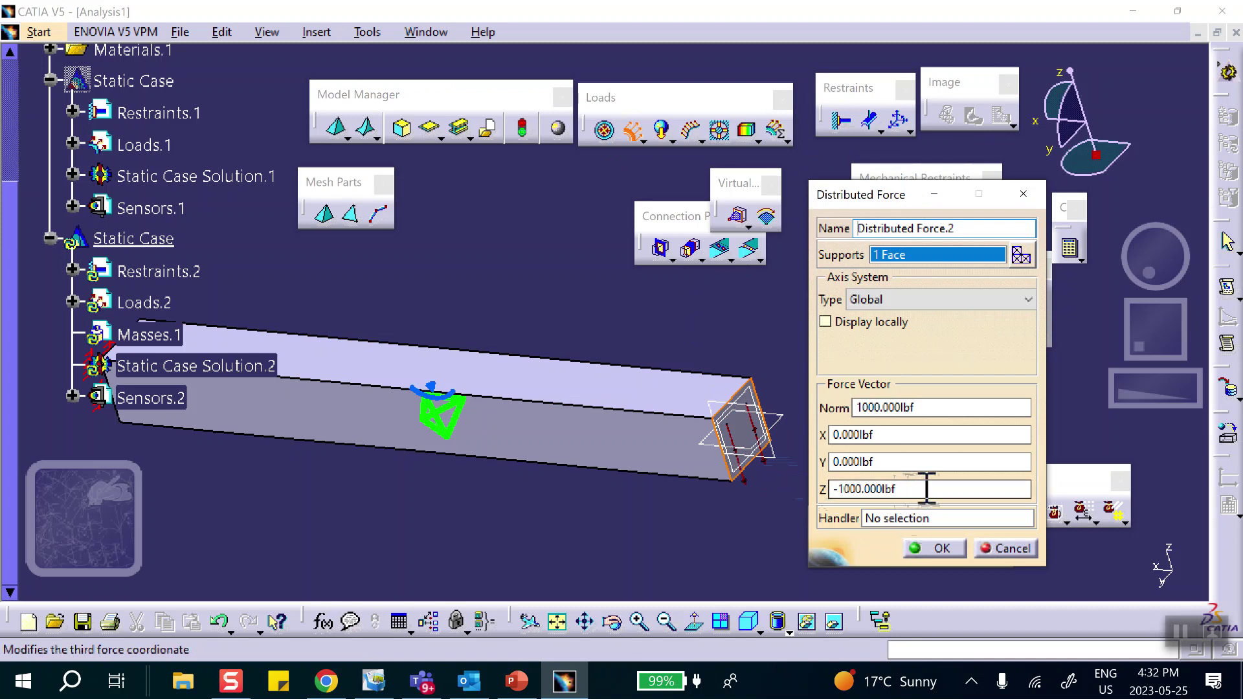
{"action": "triple_click", "coordinate": [842, 490]}
{"action": "type", "text": "0"}
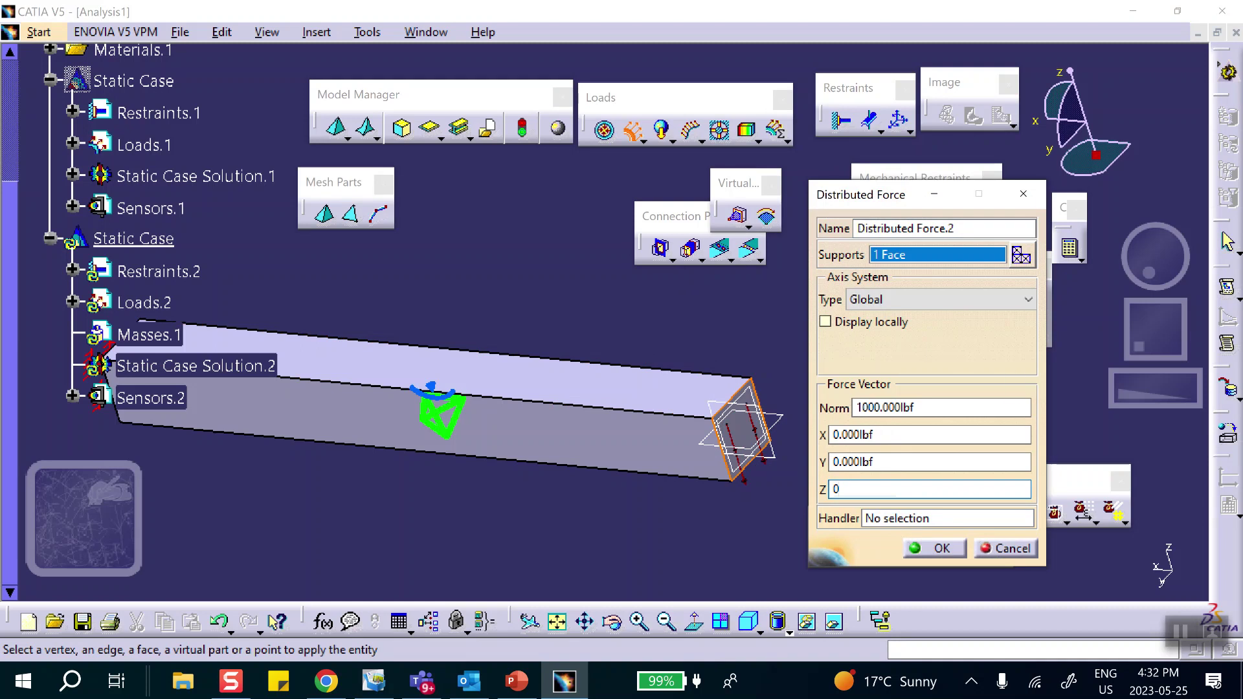
{"action": "left_click", "coordinate": [875, 435]}
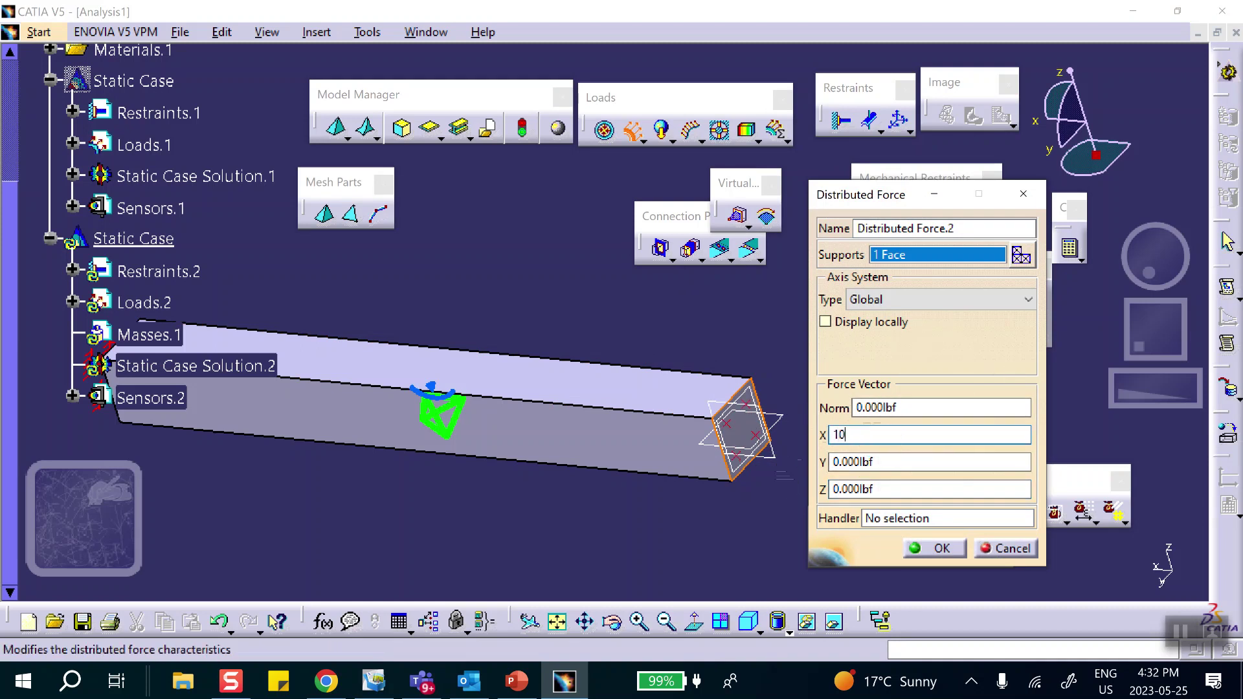
{"action": "type", "text": "1000"}
{"action": "left_click", "coordinate": [948, 489]}
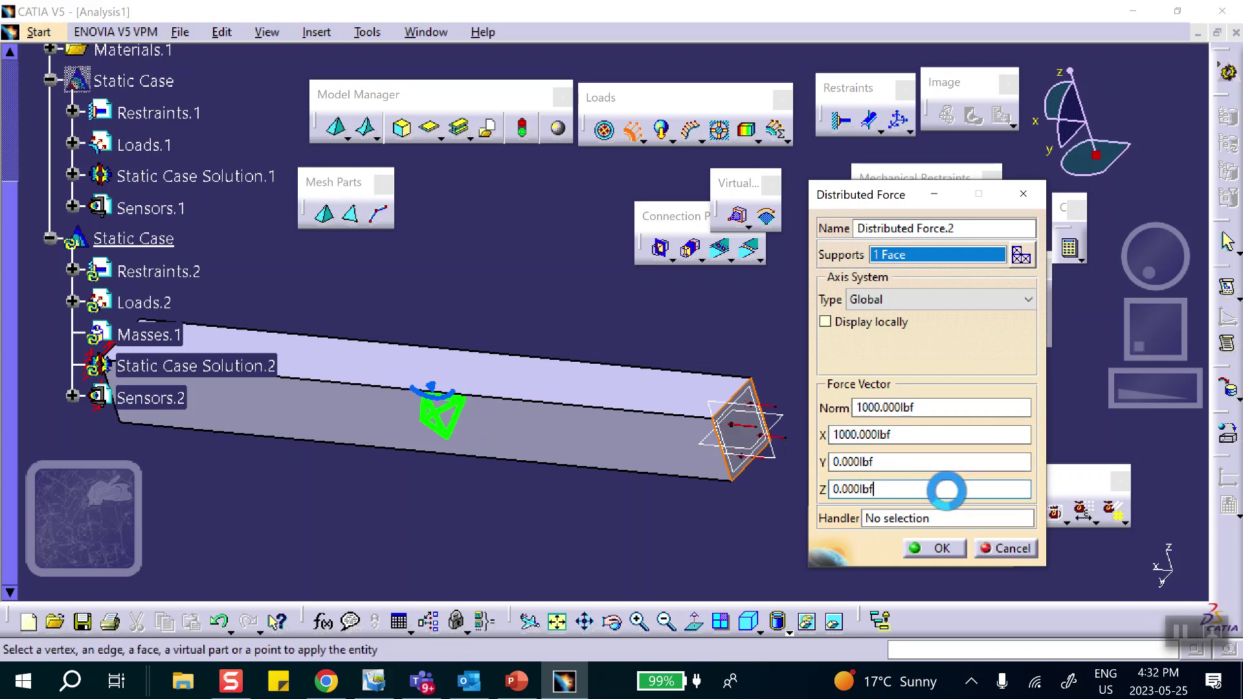
{"action": "middle_click_drag", "start_coordinate": [639, 444], "coordinate": [331, 139]}
{"action": "middle_click_drag", "start_coordinate": [708, 411], "coordinate": [729, 509]}
{"action": "left_click", "coordinate": [932, 547]}
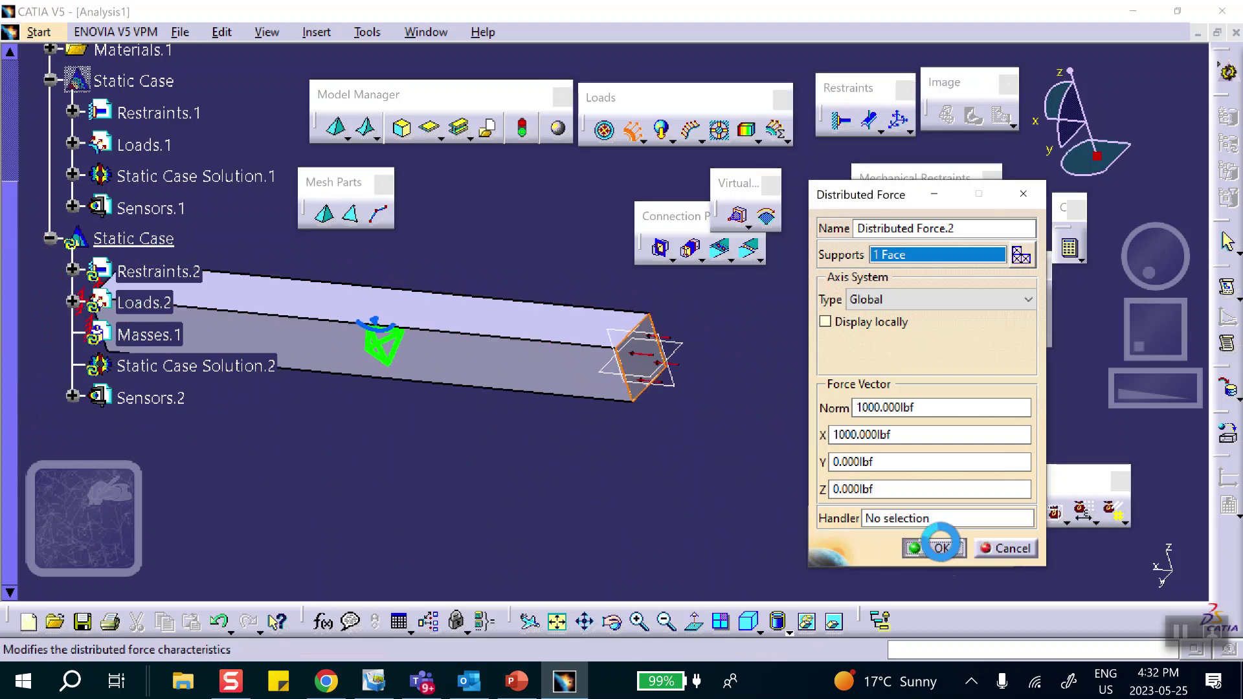
{"action": "middle_click_drag", "start_coordinate": [510, 438], "coordinate": [676, 424]}
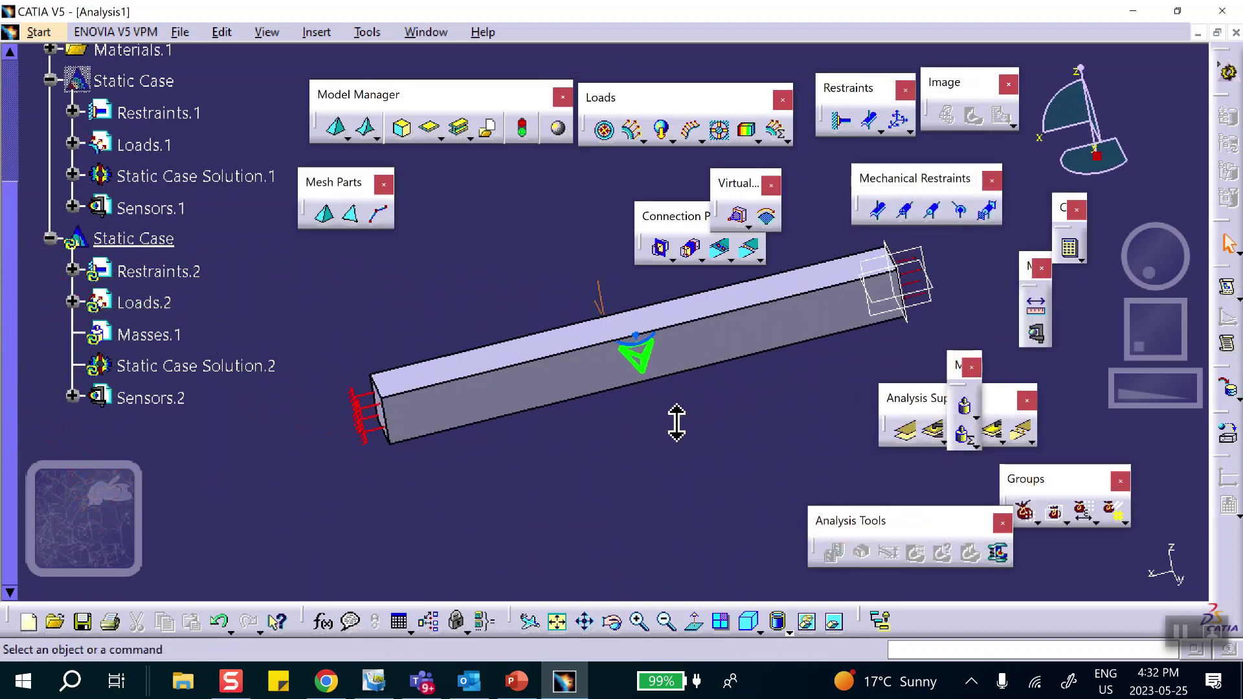
{"action": "left_click", "coordinate": [1071, 249]}
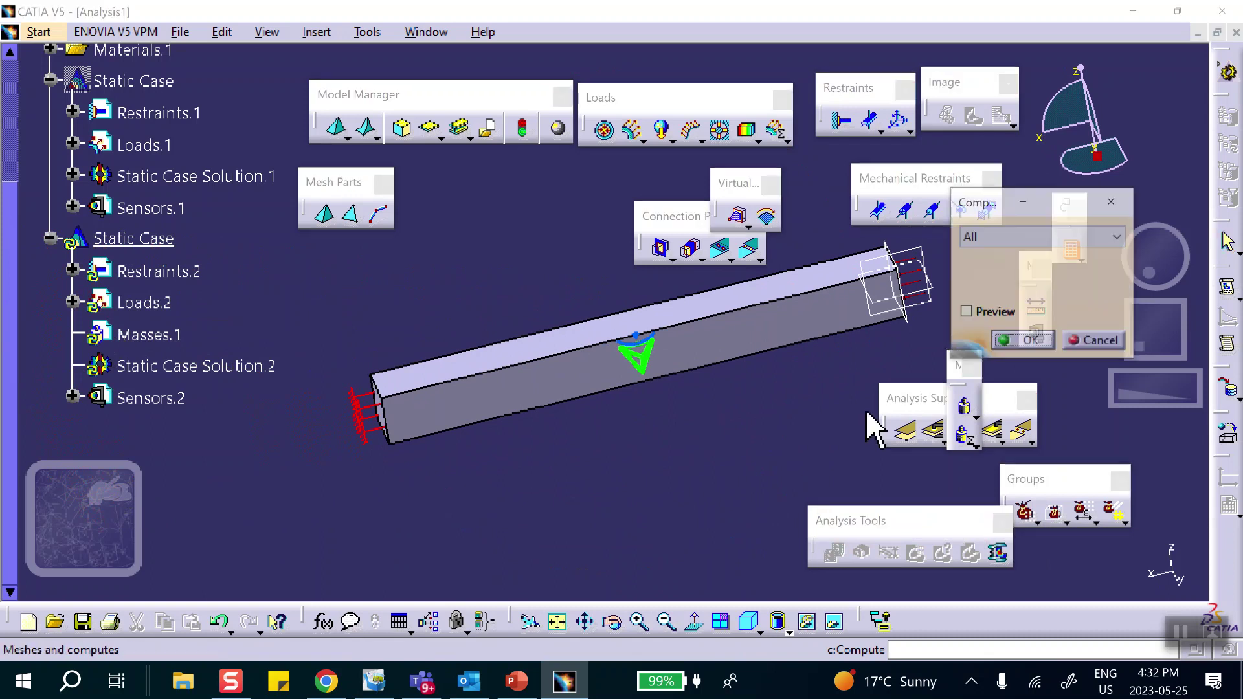
{"action": "left_click", "coordinate": [1094, 341]}
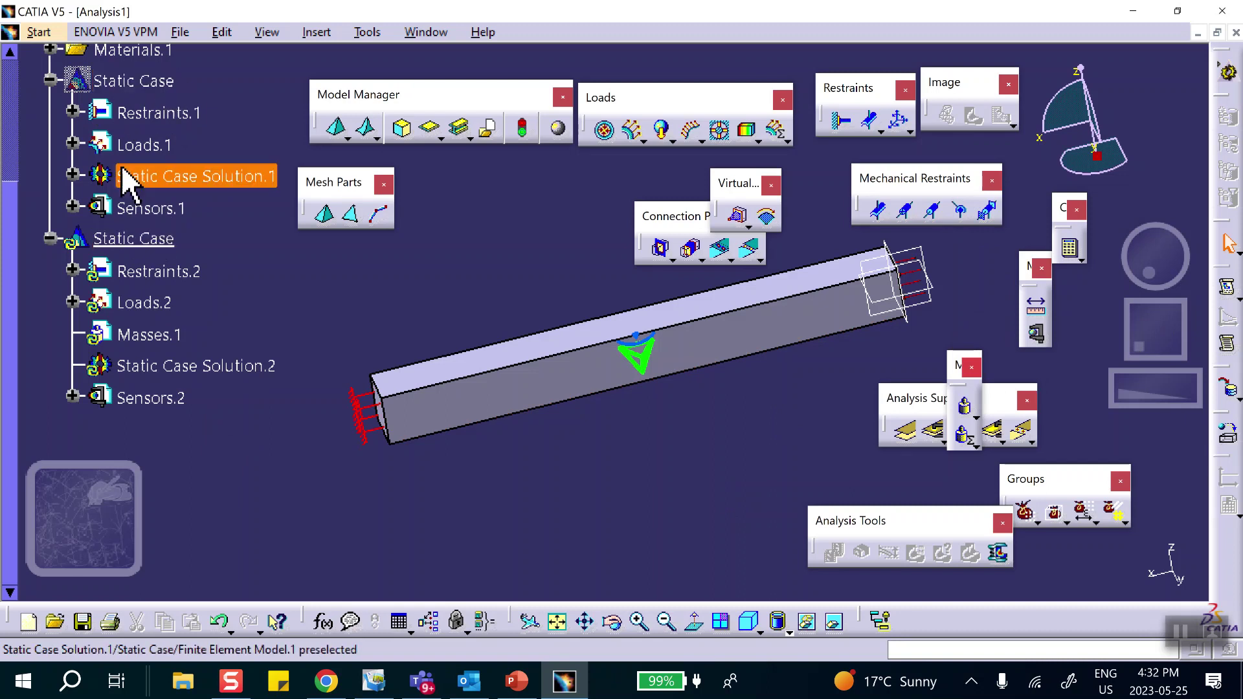
{"action": "left_click", "coordinate": [160, 245]}
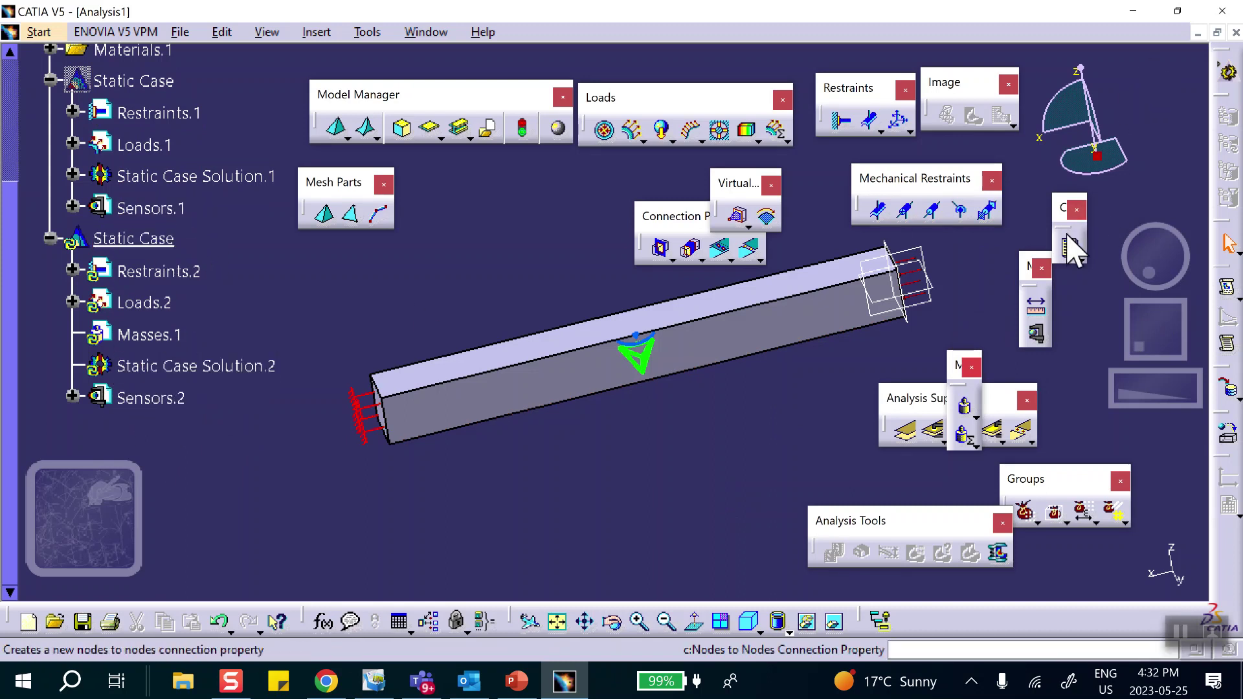
Compute only Static Case Solution.2 using the Analysis Case Solution Selection option
{"action": "left_click", "coordinate": [1071, 249]}
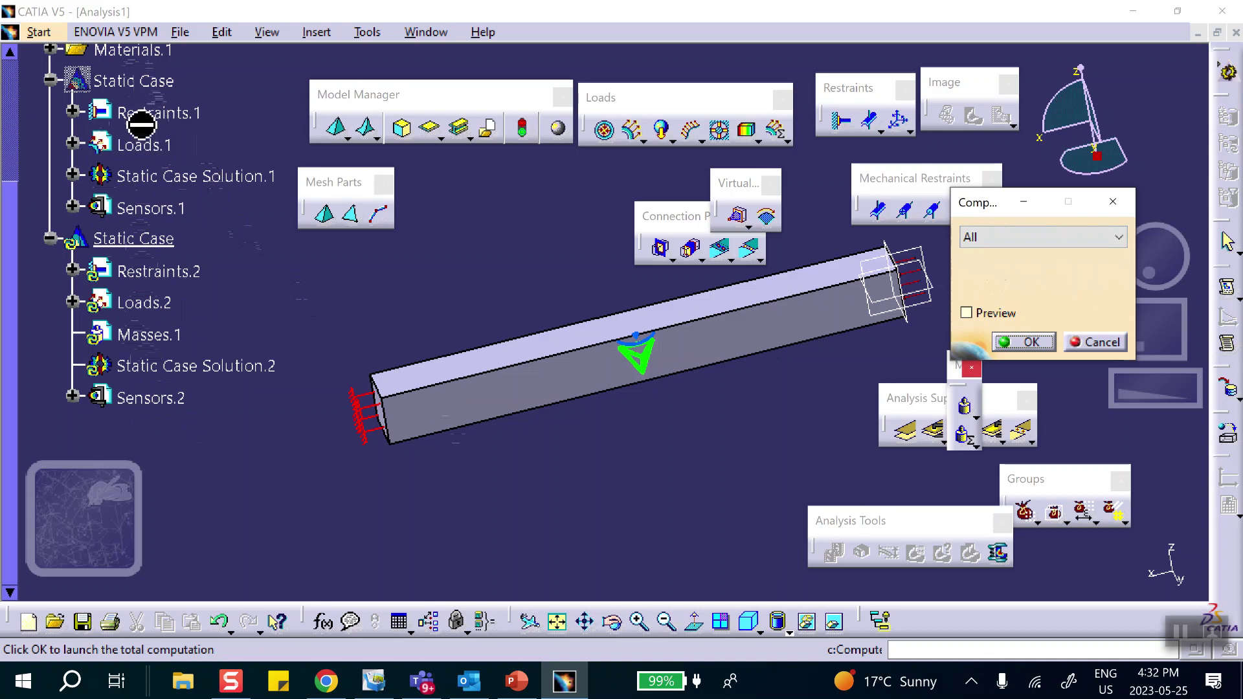
{"action": "left_click", "coordinate": [1000, 239]}
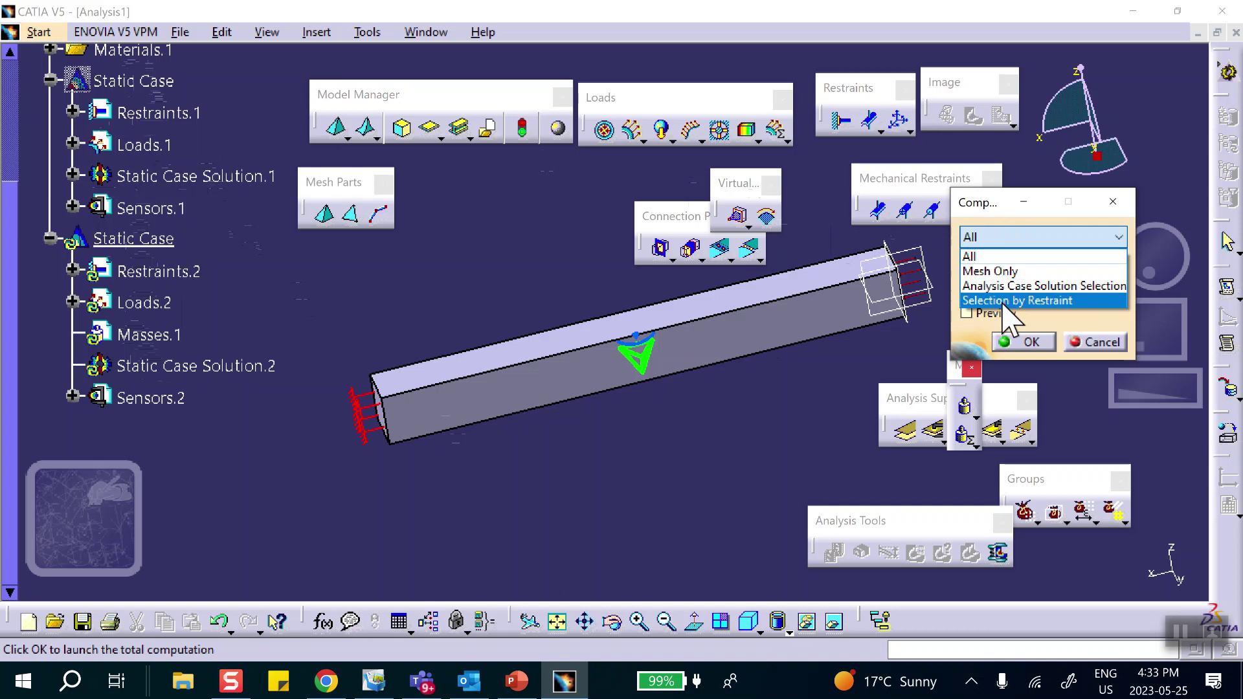
{"action": "left_click", "coordinate": [1034, 286]}
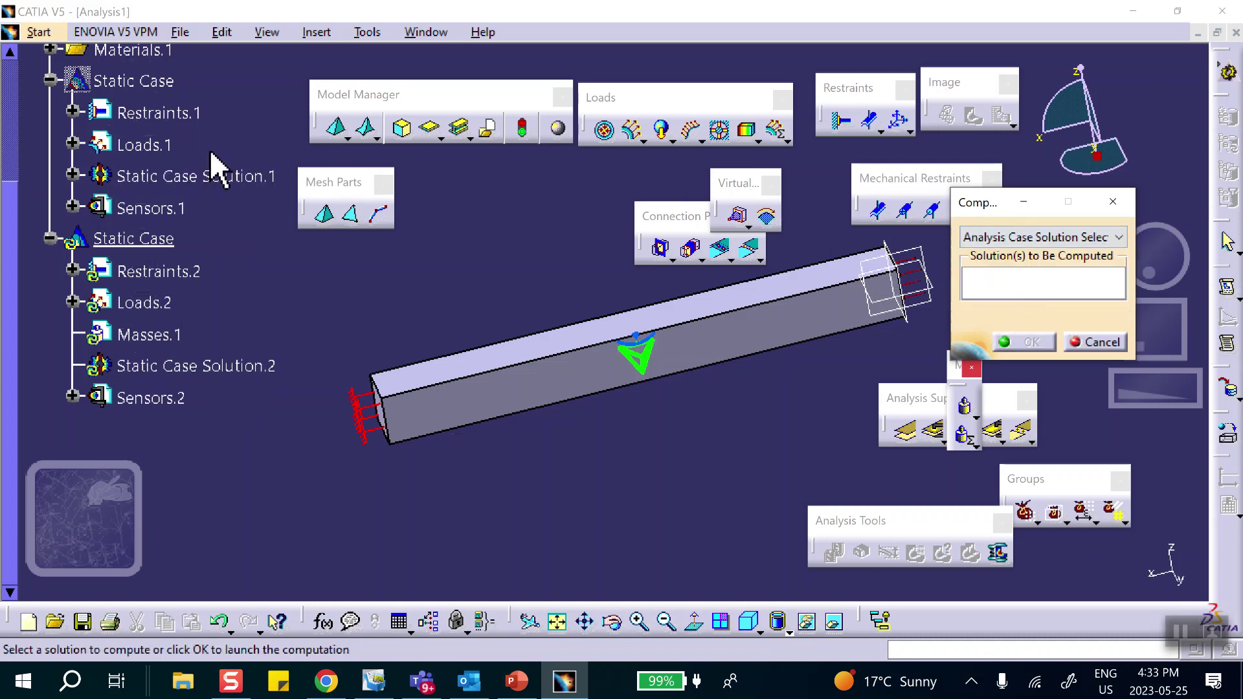
{"action": "left_click", "coordinate": [234, 365]}
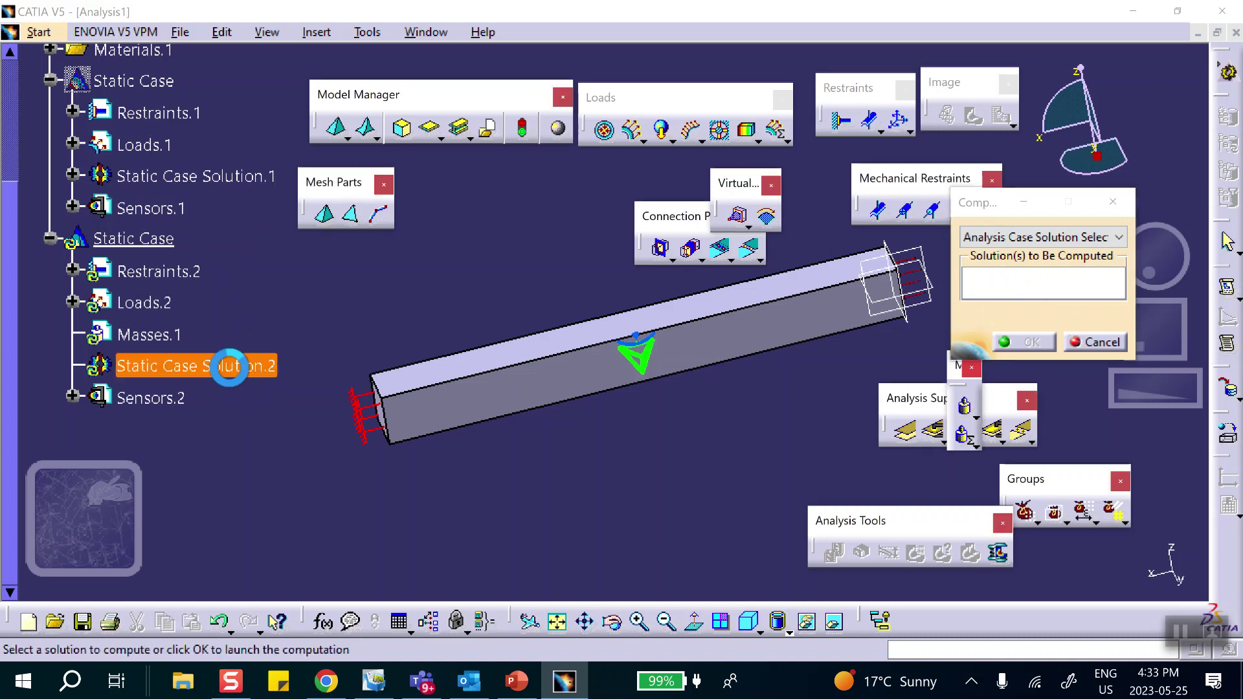
{"action": "left_click", "coordinate": [1031, 342]}
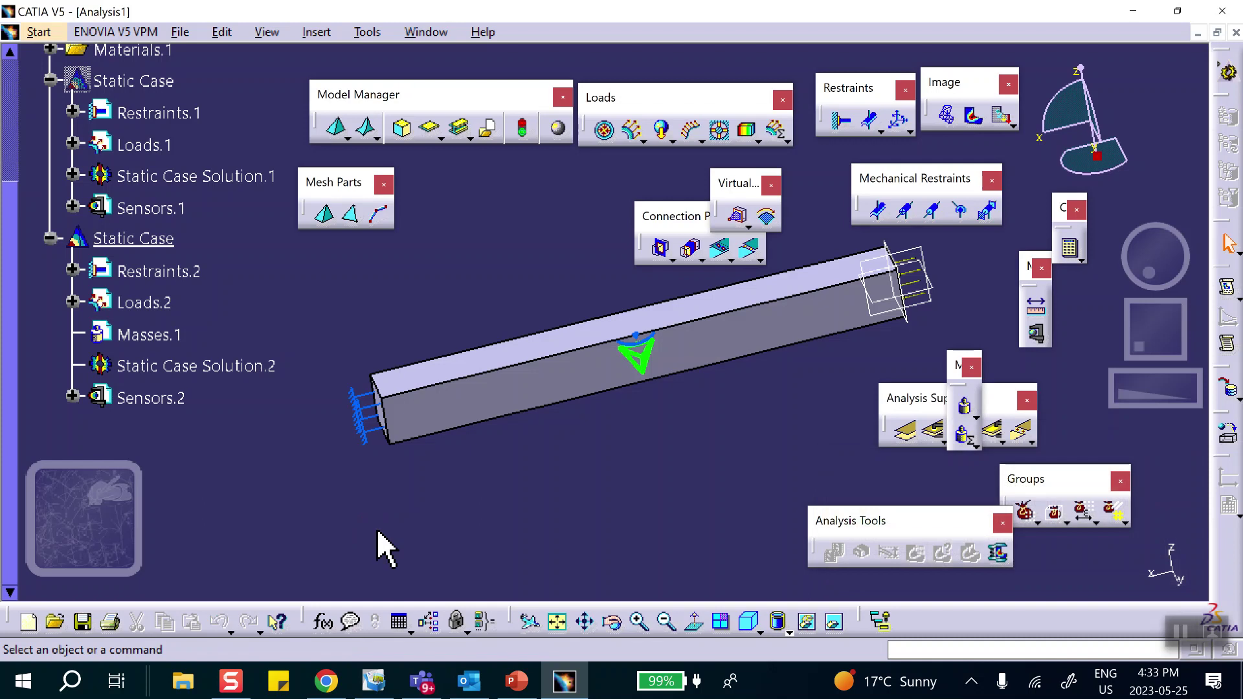
Display the translational displacement vectors of the second static case
{"action": "middle_click_drag", "start_coordinate": [470, 357], "coordinate": [482, 327]}
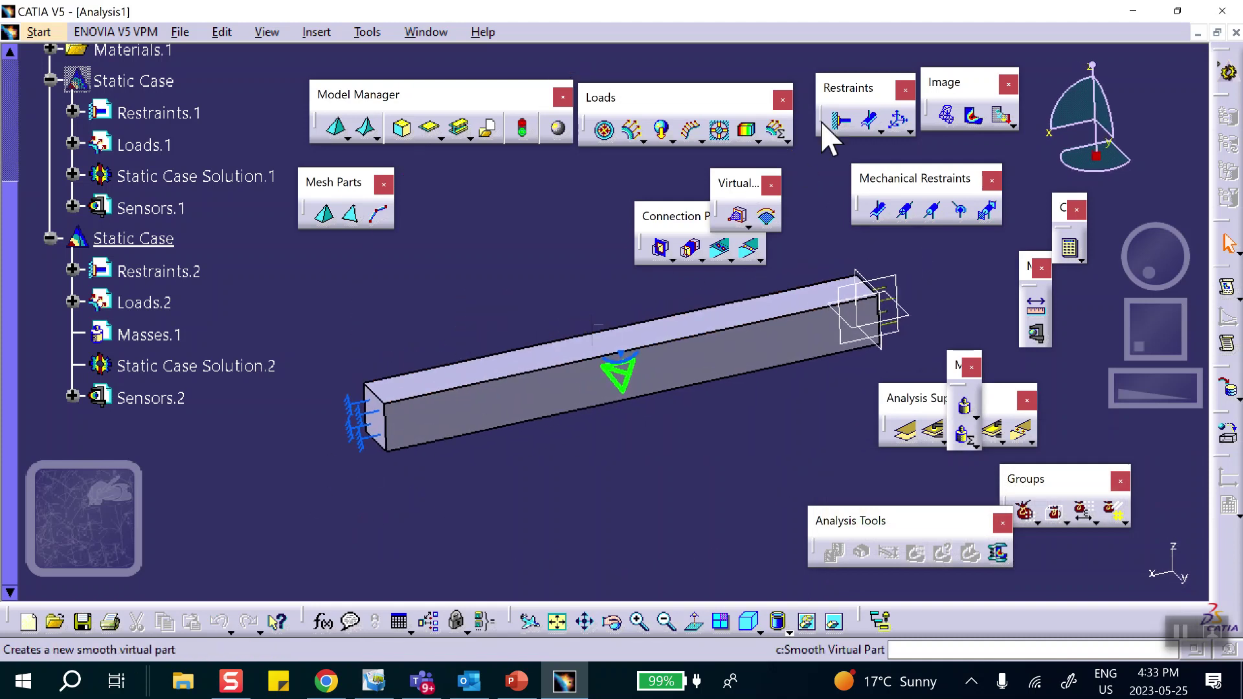
{"action": "left_click", "coordinate": [1001, 117]}
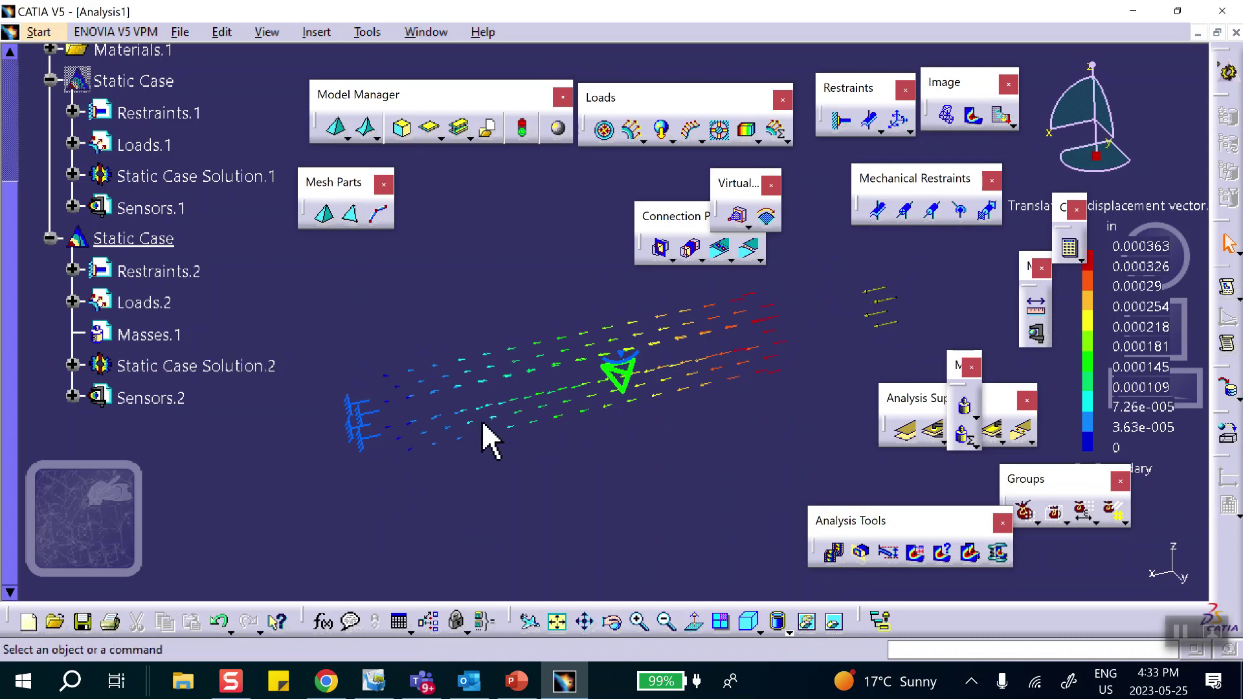
{"action": "scroll", "coordinate": [200, 250], "scroll_direction": "up", "scroll_amount": 1}
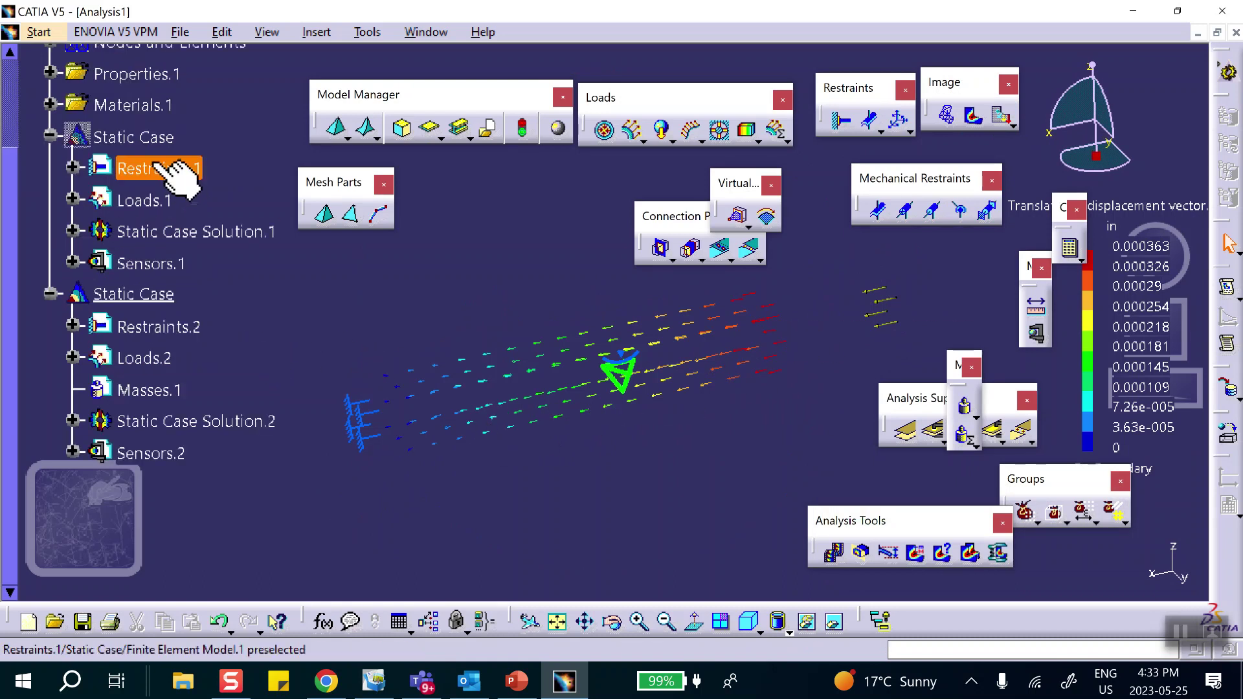
{"action": "scroll", "coordinate": [291, 278], "scroll_direction": "down", "scroll_amount": 1}
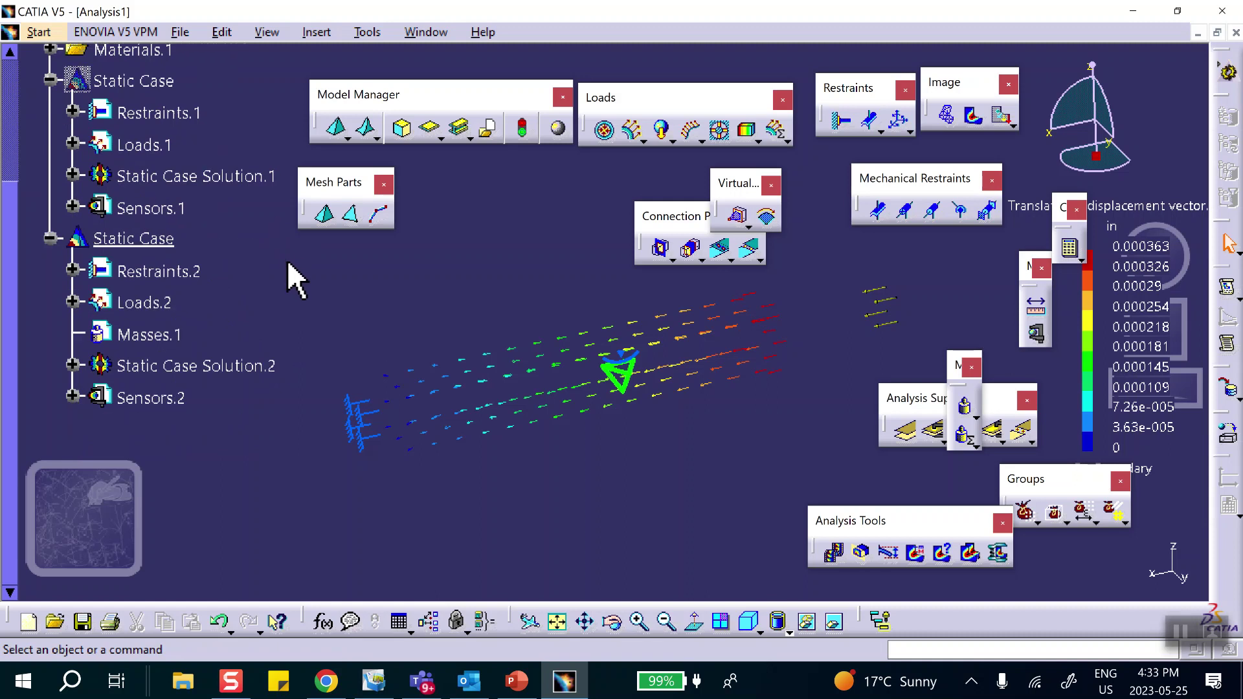
Expand both static case solutions in the tree and deactivate the Translational displacement vector.2 image
{"action": "left_click", "coordinate": [72, 175]}
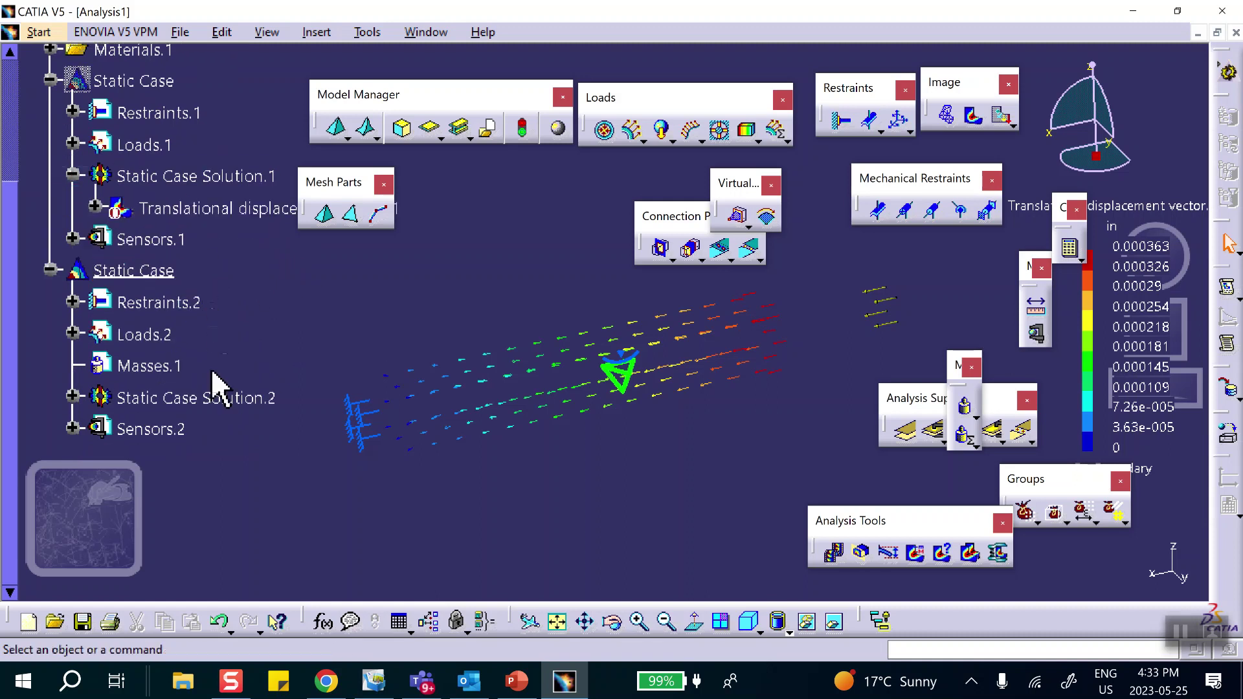
{"action": "left_click", "coordinate": [72, 395]}
{"action": "scroll", "coordinate": [327, 333], "scroll_direction": "down", "scroll_amount": 3}
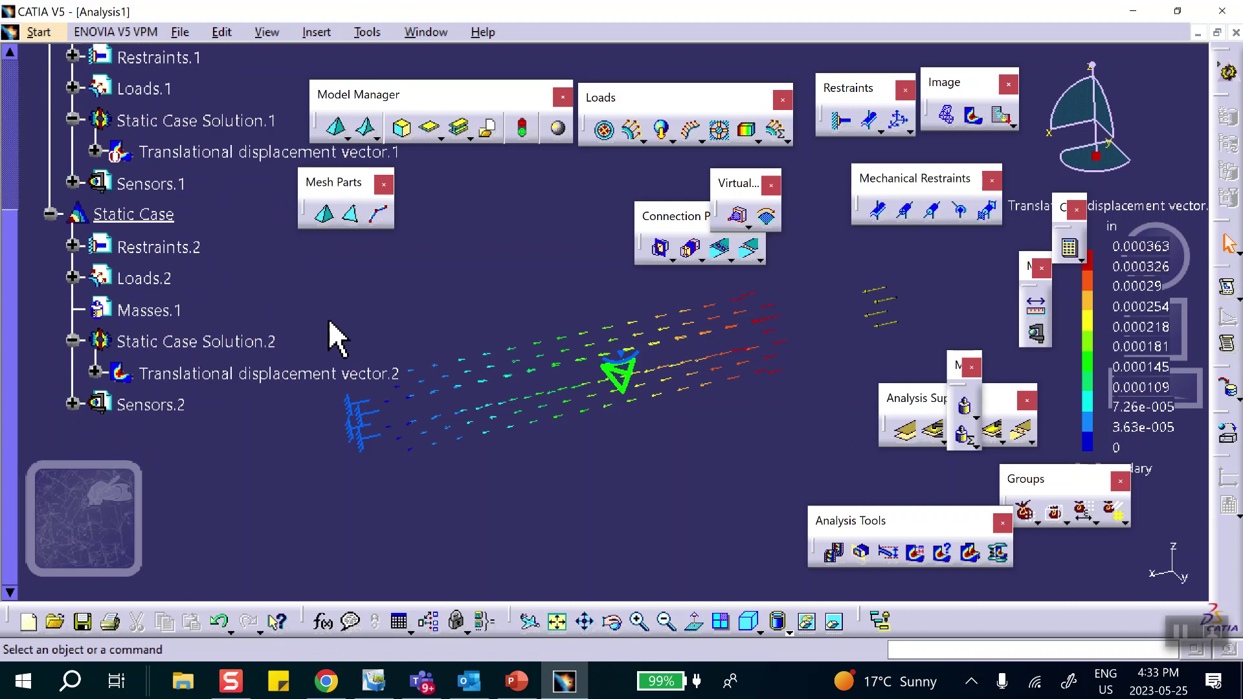
{"action": "right_click", "coordinate": [244, 317]}
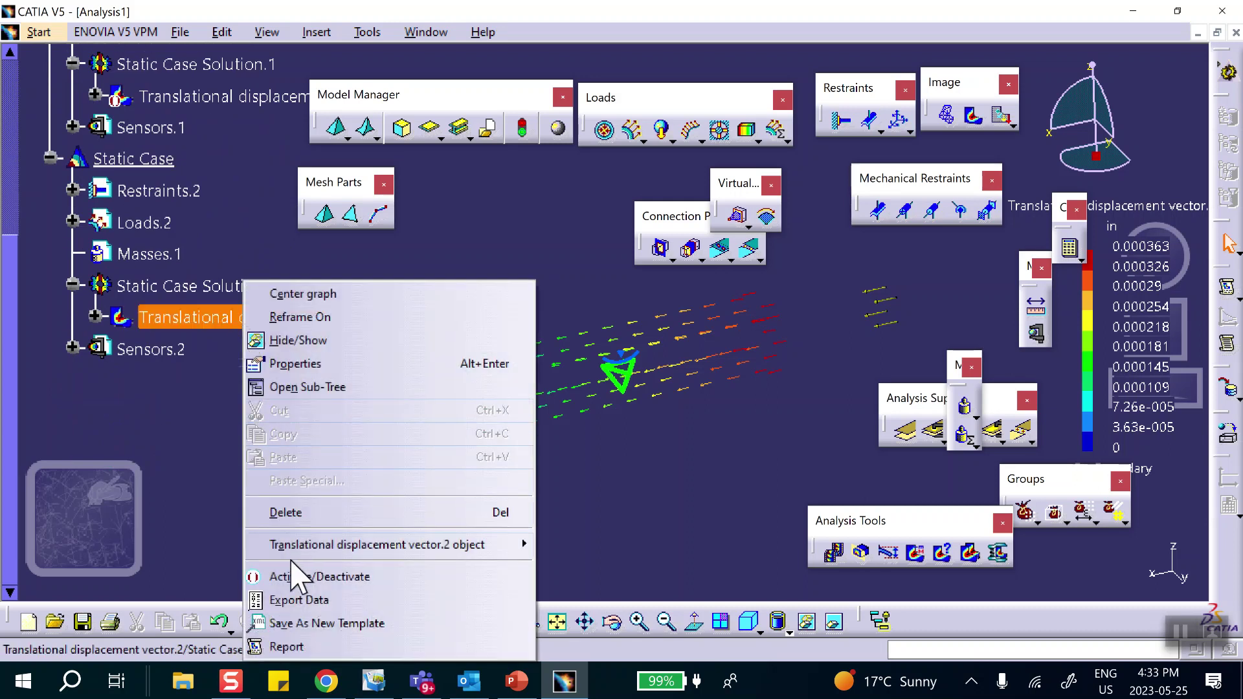
{"action": "left_click", "coordinate": [278, 576]}
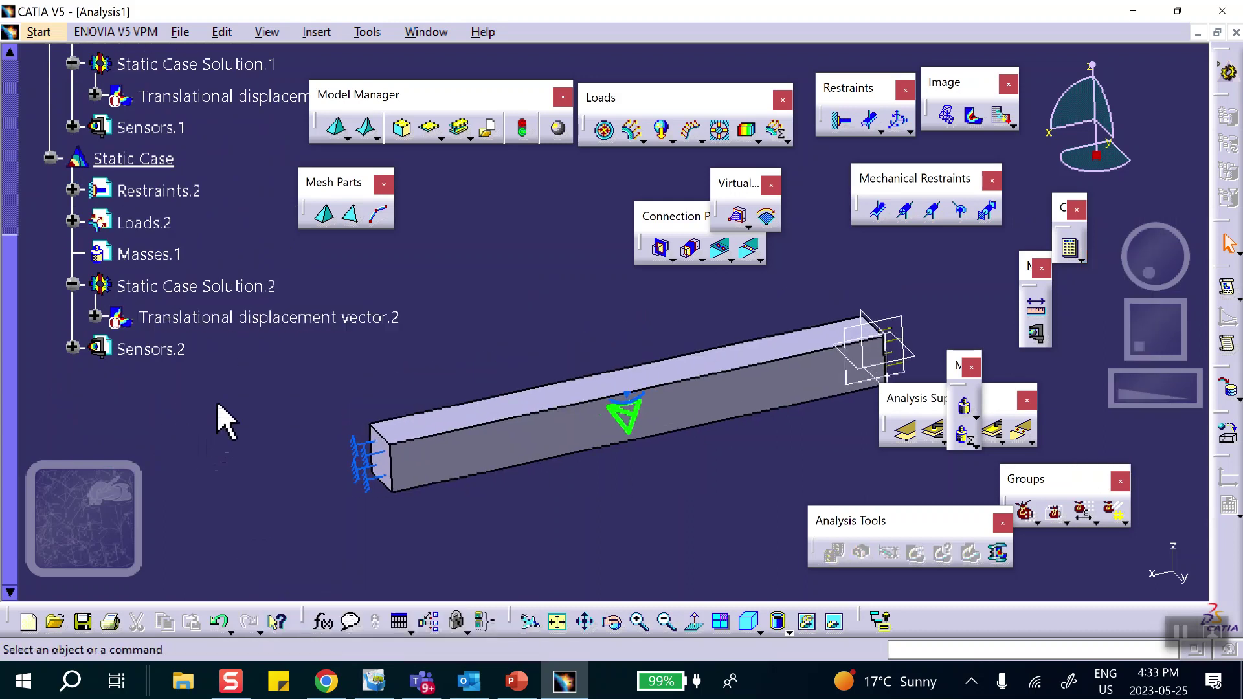
Try to edit the first static case's displacement image while the second case is current
{"action": "scroll", "coordinate": [207, 363], "scroll_direction": "up", "scroll_amount": 3}
{"action": "double_click", "coordinate": [191, 206]}
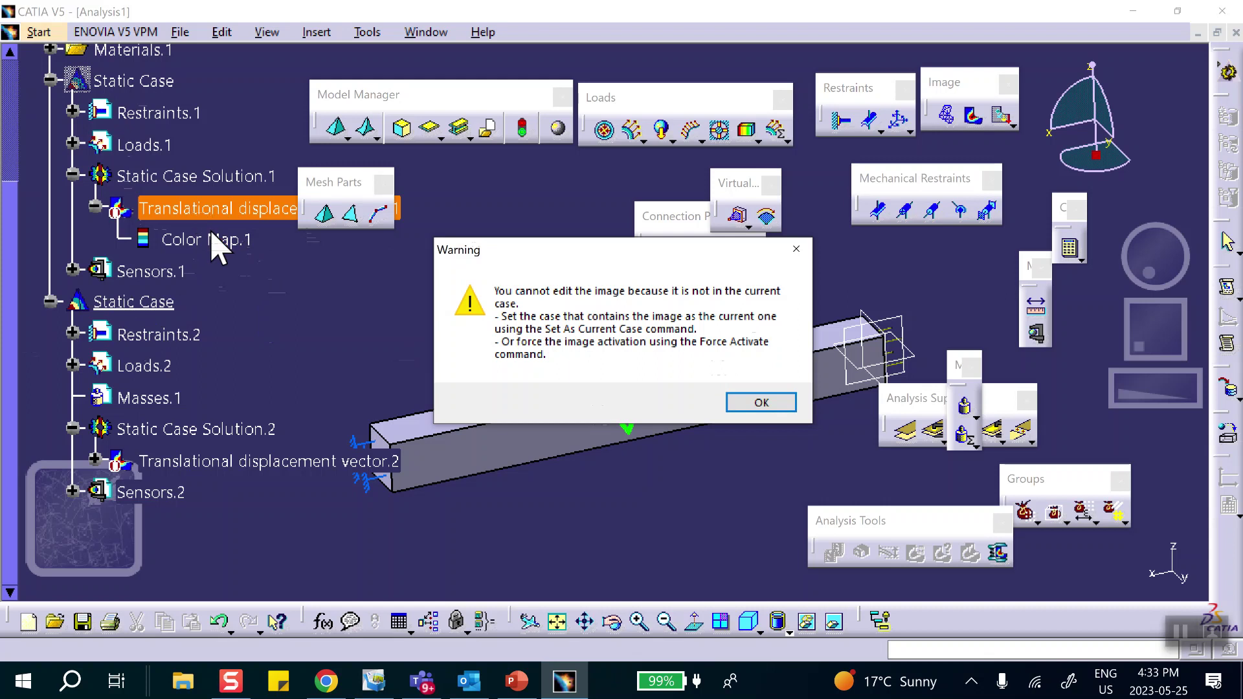
{"action": "left_click", "coordinate": [759, 402]}
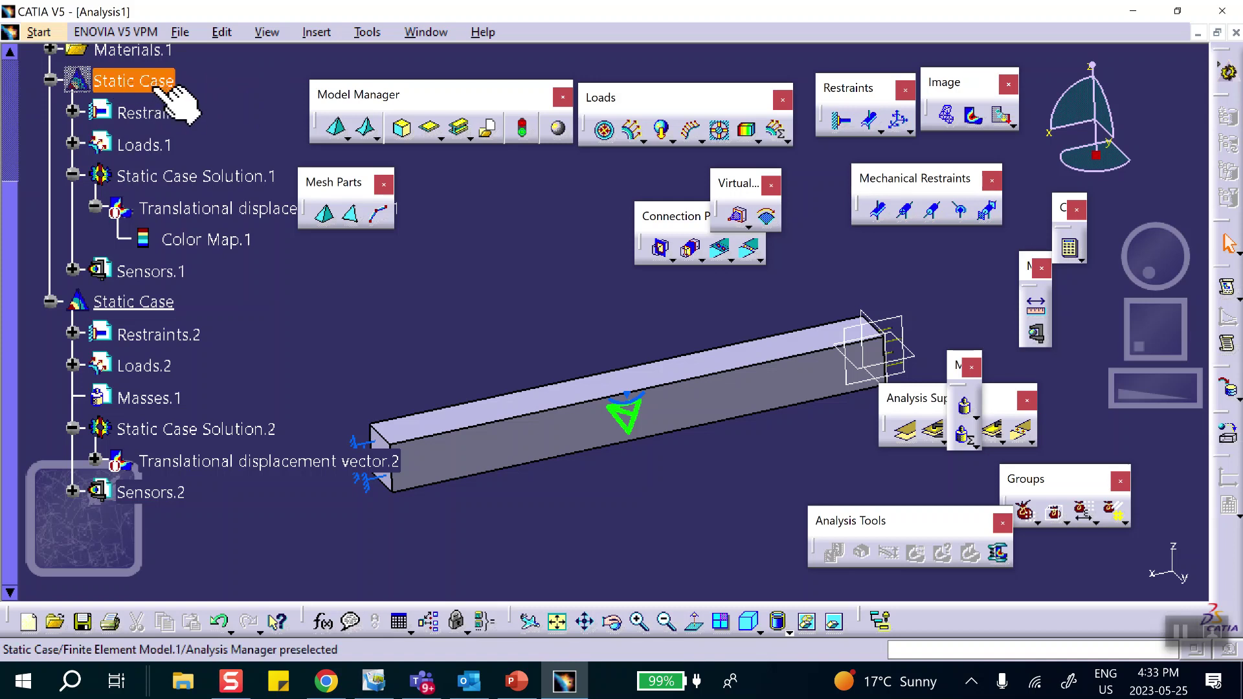
Set the first static case as the current case and activate its translational displacement vector image
{"action": "right_click", "coordinate": [136, 85]}
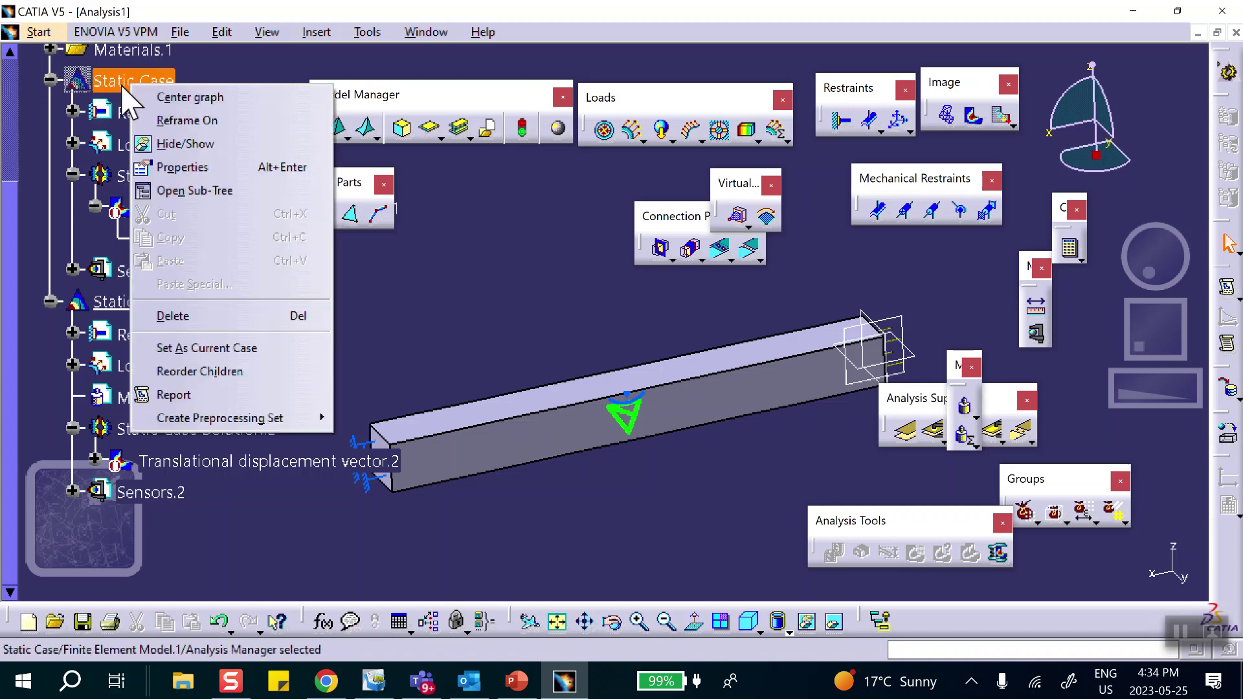
{"action": "left_click", "coordinate": [195, 348]}
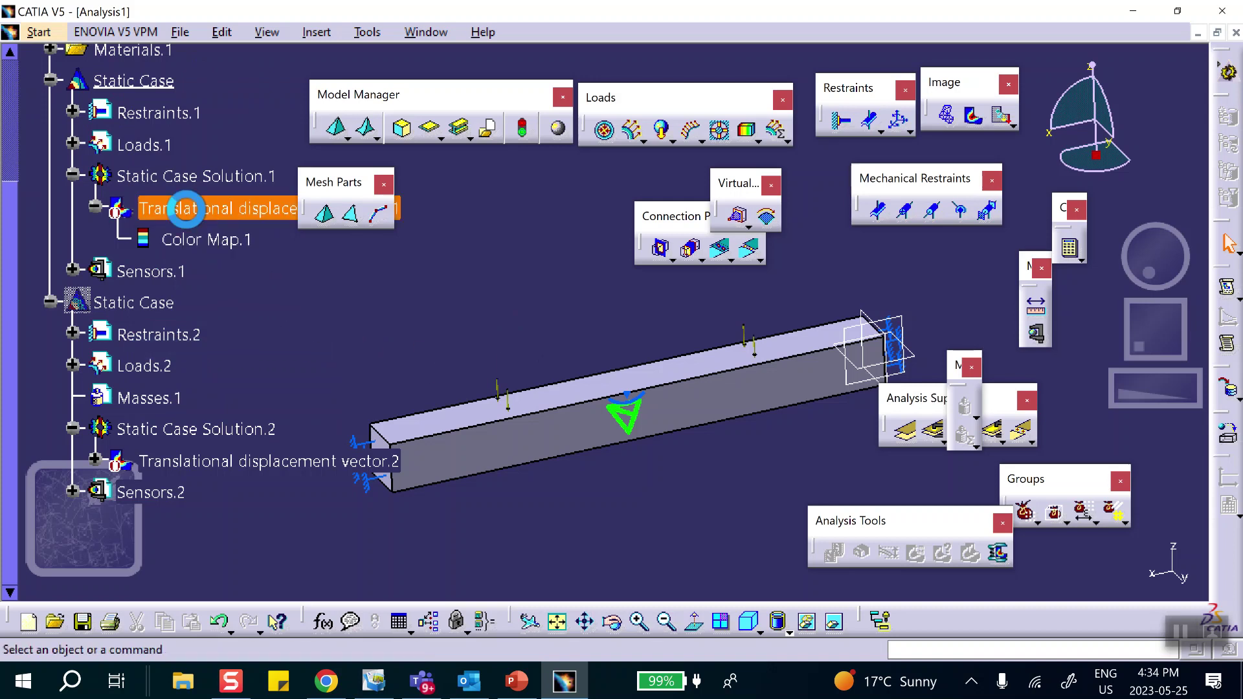
{"action": "left_click", "coordinate": [185, 206]}
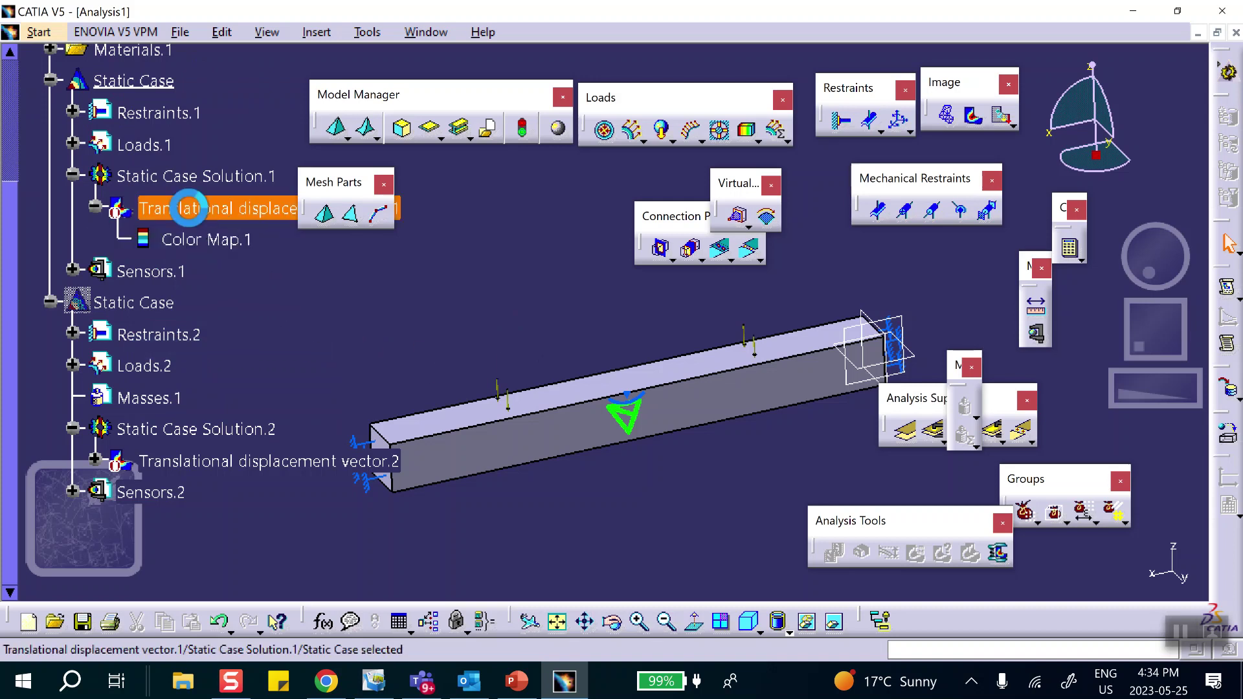
{"action": "right_click", "coordinate": [197, 210]}
{"action": "left_click", "coordinate": [213, 503]}
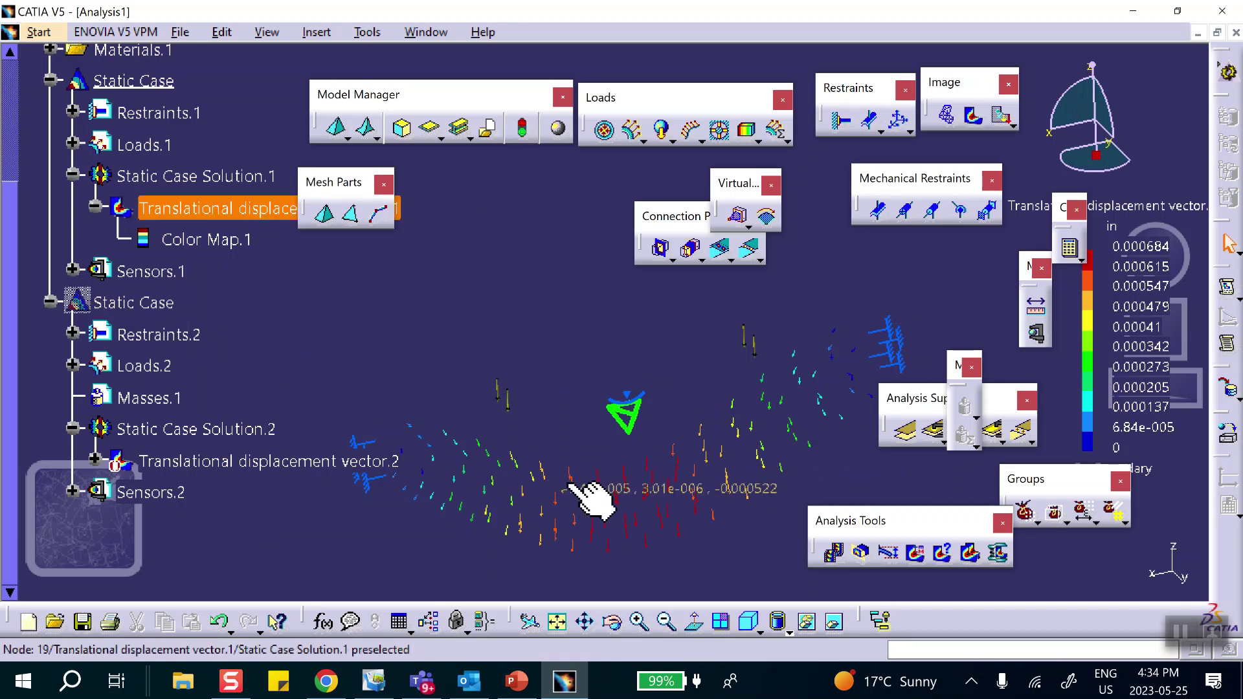
Set the second static case as current again and reactivate its displacement image with the Symbol type and Vector criterion
{"action": "scroll", "coordinate": [391, 285], "scroll_direction": "down", "scroll_amount": 5}
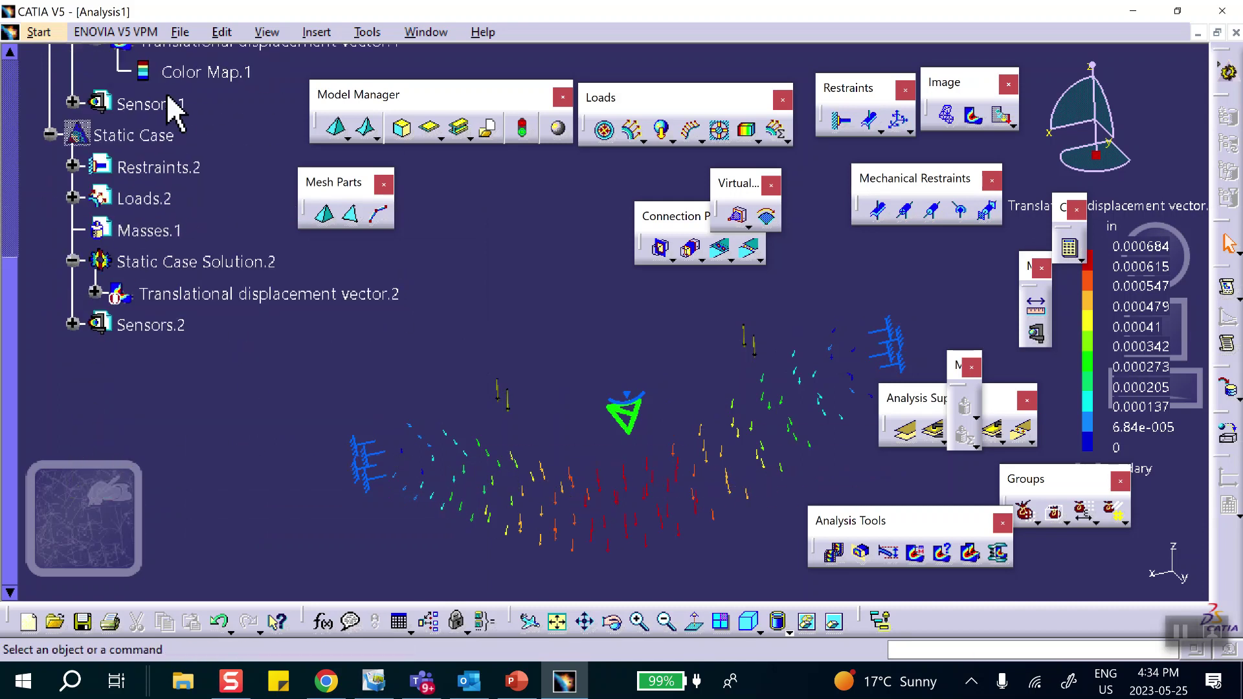
{"action": "right_click", "coordinate": [127, 135]}
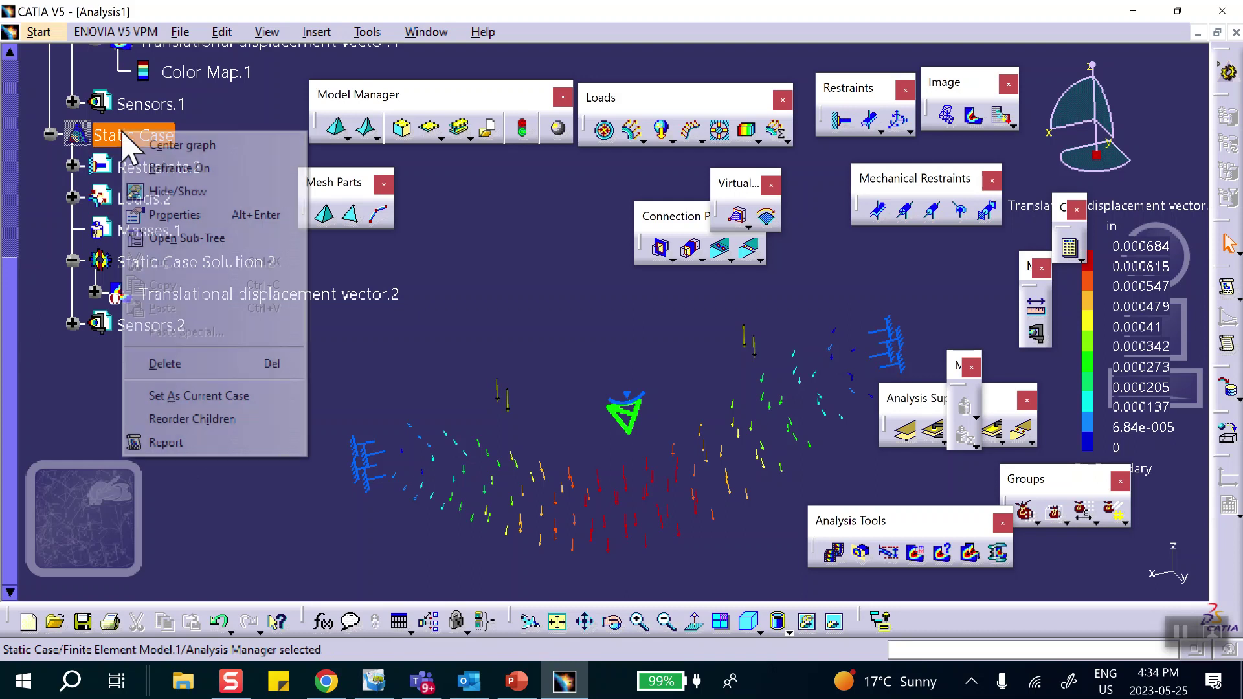
{"action": "left_click", "coordinate": [197, 395]}
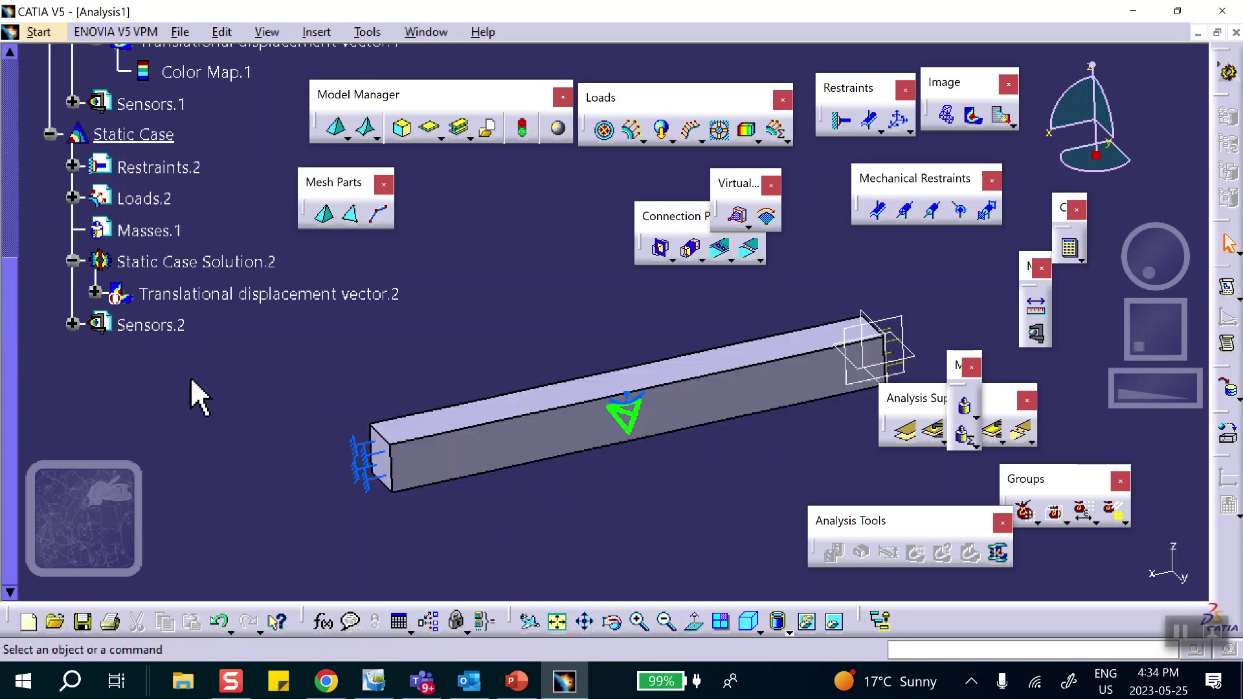
{"action": "double_click", "coordinate": [167, 294]}
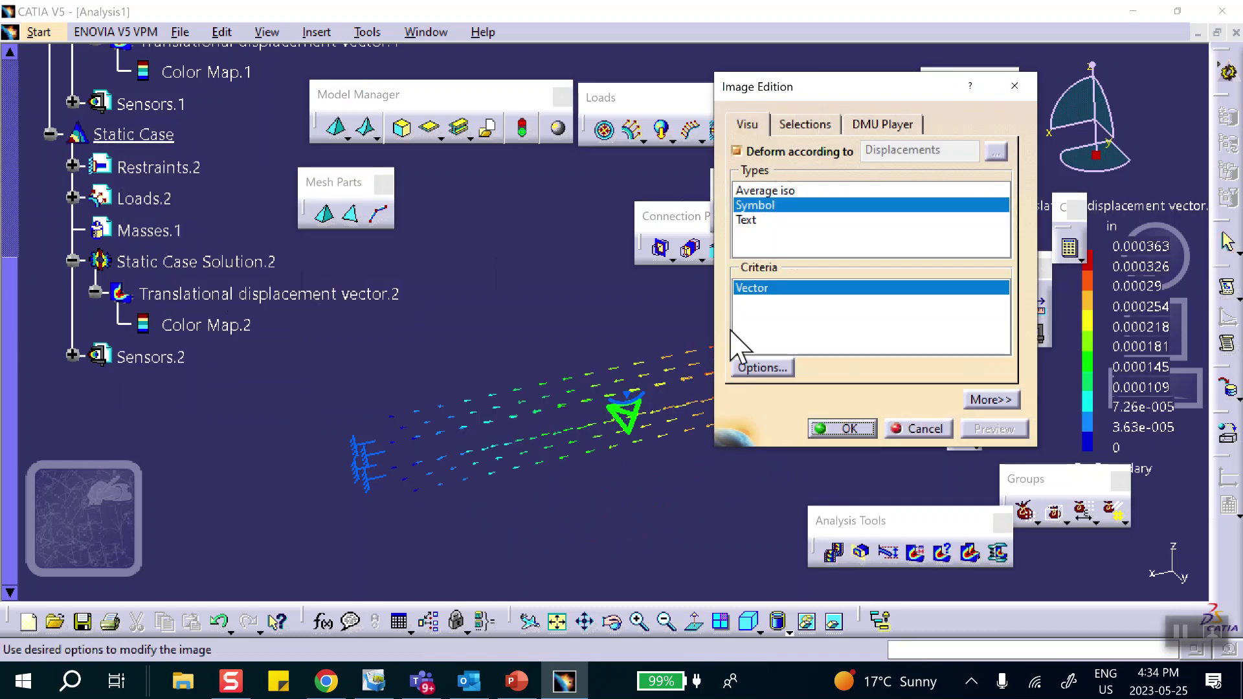
{"action": "left_click", "coordinate": [842, 428]}
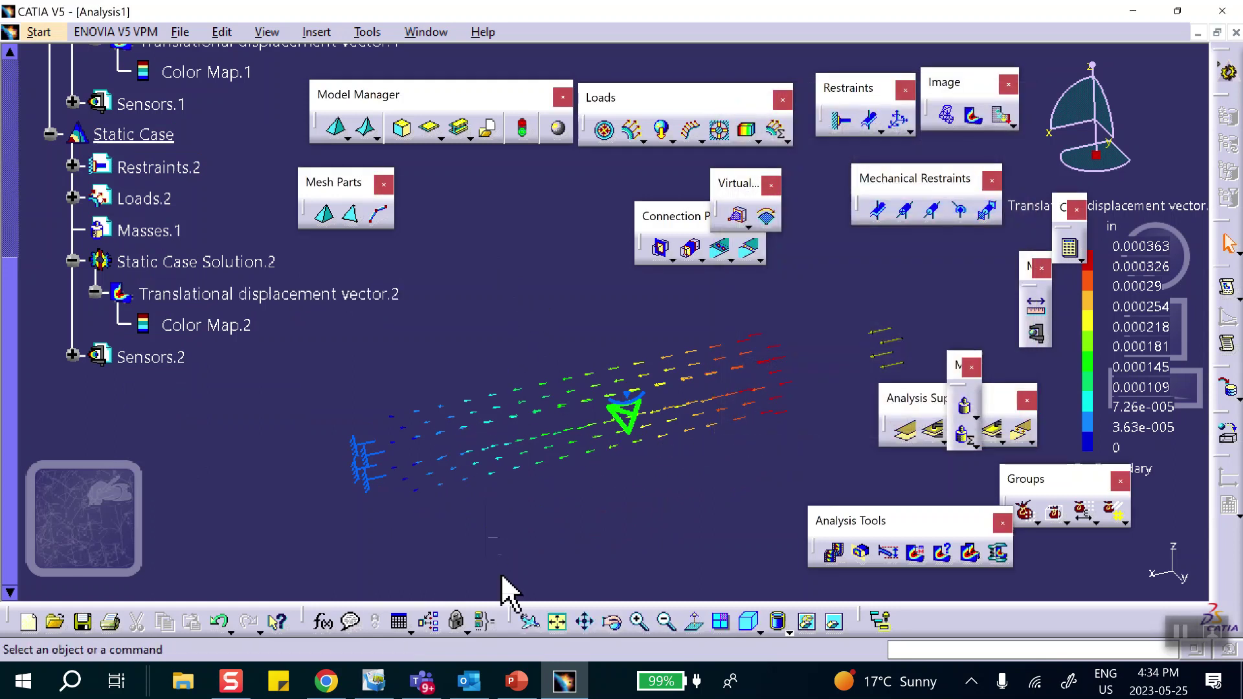
Check the load case overview slide in PowerPoint, return to the CATIA analysis and insert a new frequency case
{"action": "left_click", "coordinate": [516, 681]}
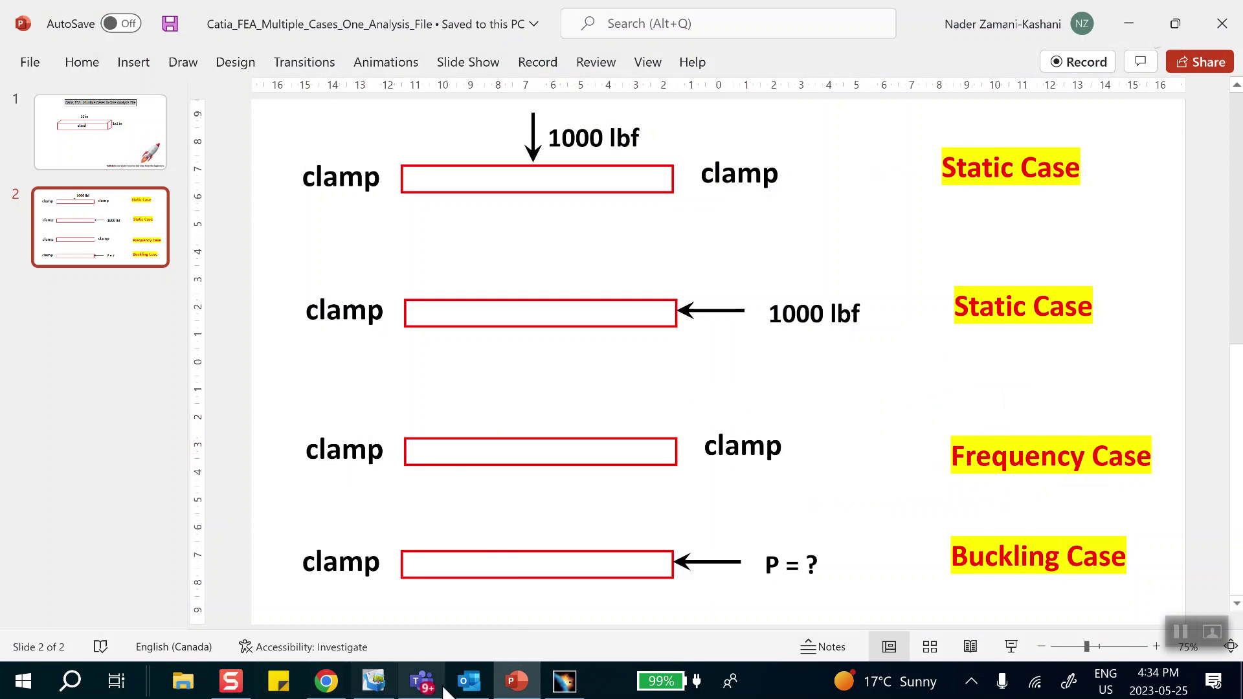
{"action": "left_click", "coordinate": [565, 680]}
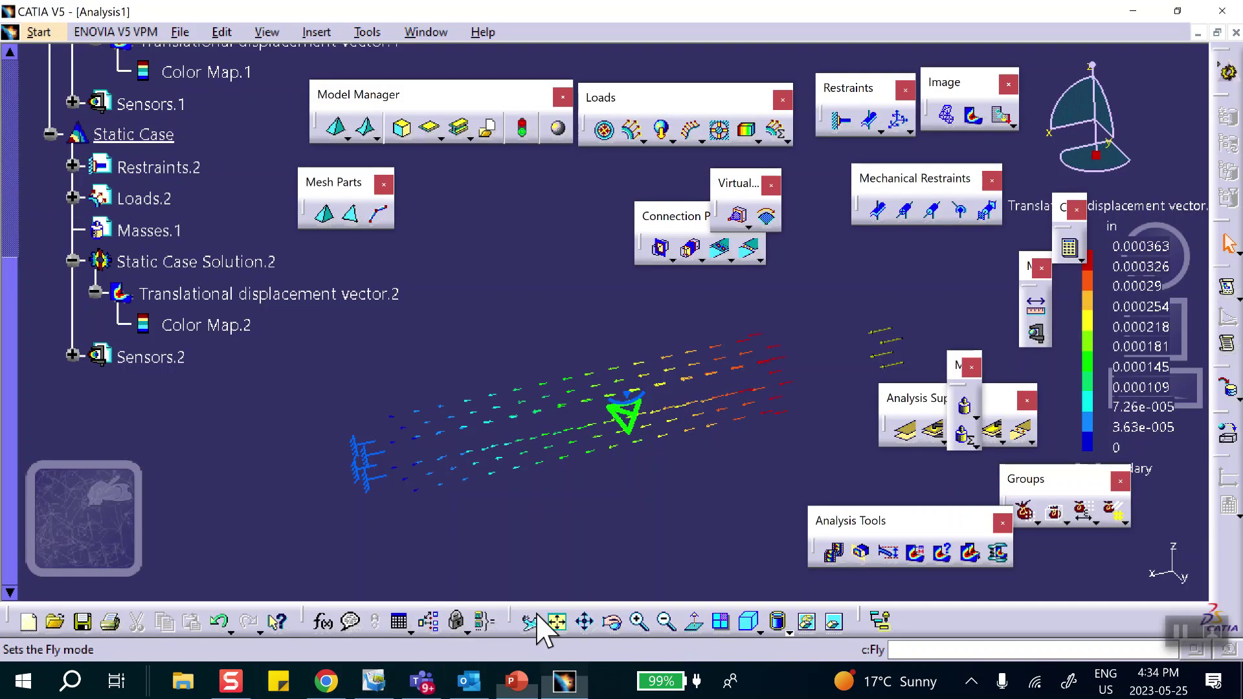
{"action": "left_click", "coordinate": [311, 32]}
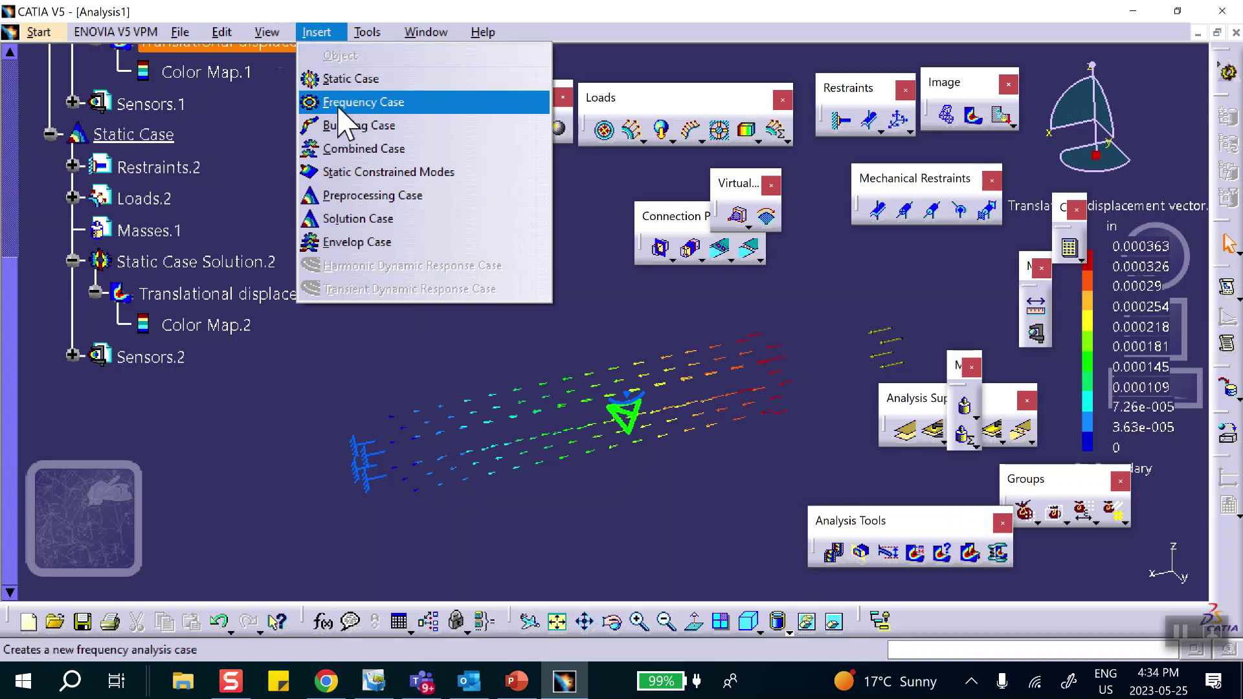
{"action": "left_click", "coordinate": [338, 102]}
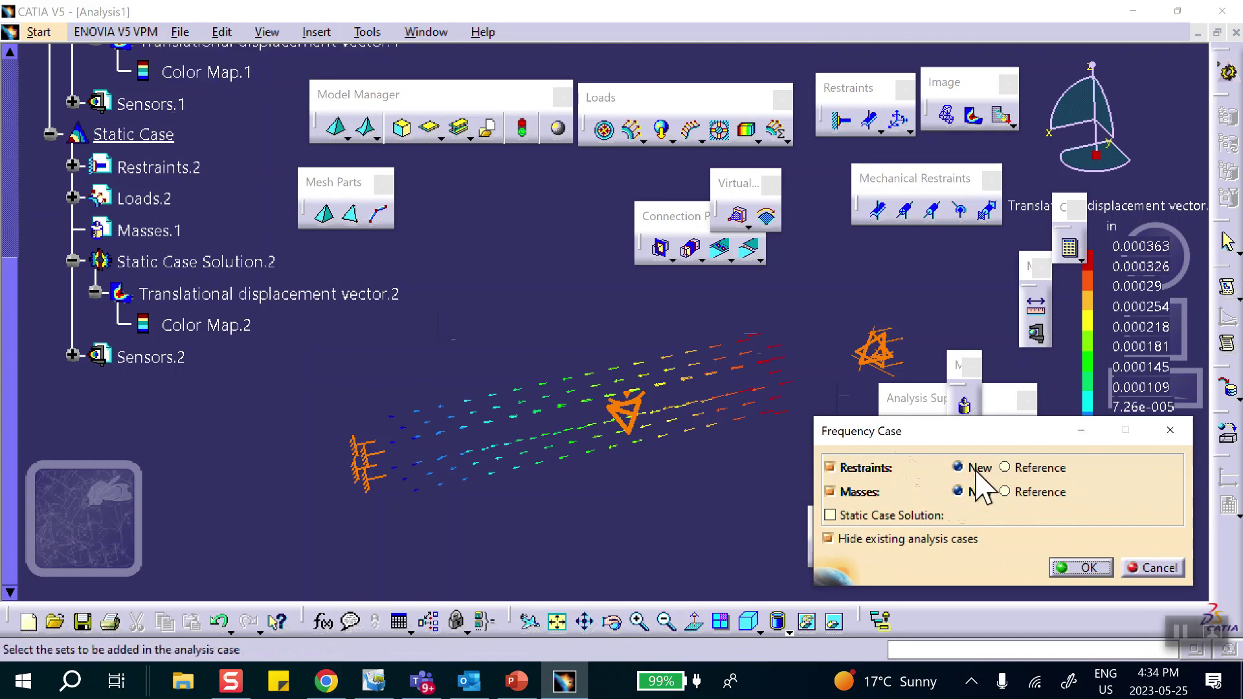
Try to use Restraints.1 of the first static case as the referenced restraints of the new frequency case
{"action": "scroll", "coordinate": [259, 401], "scroll_direction": "up", "scroll_amount": 3}
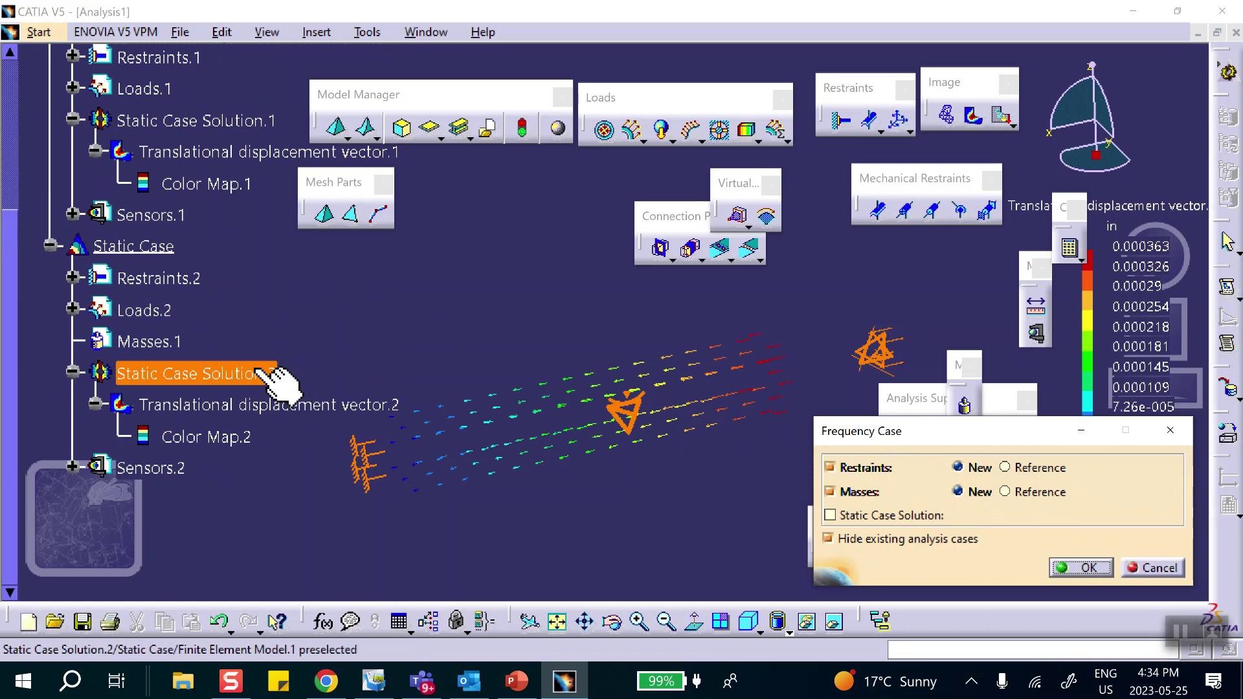
{"action": "scroll", "coordinate": [246, 362], "scroll_direction": "up", "scroll_amount": 2}
{"action": "left_click", "coordinate": [1004, 468]}
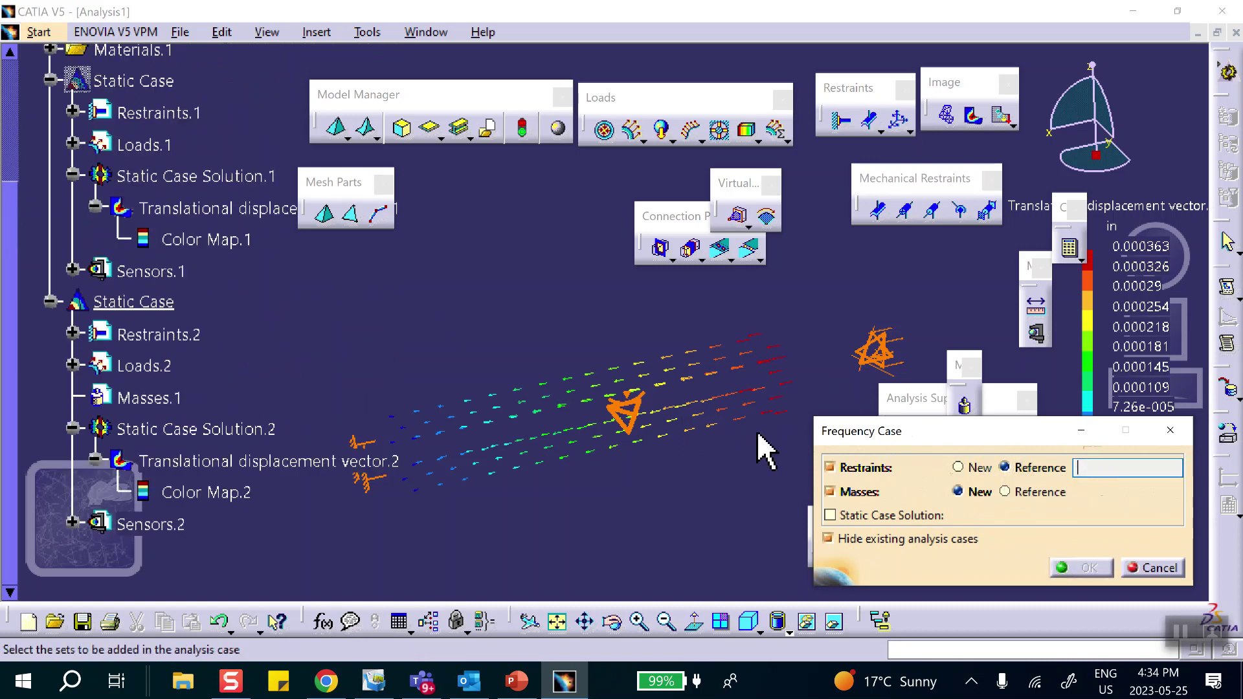
{"action": "left_click", "coordinate": [71, 111]}
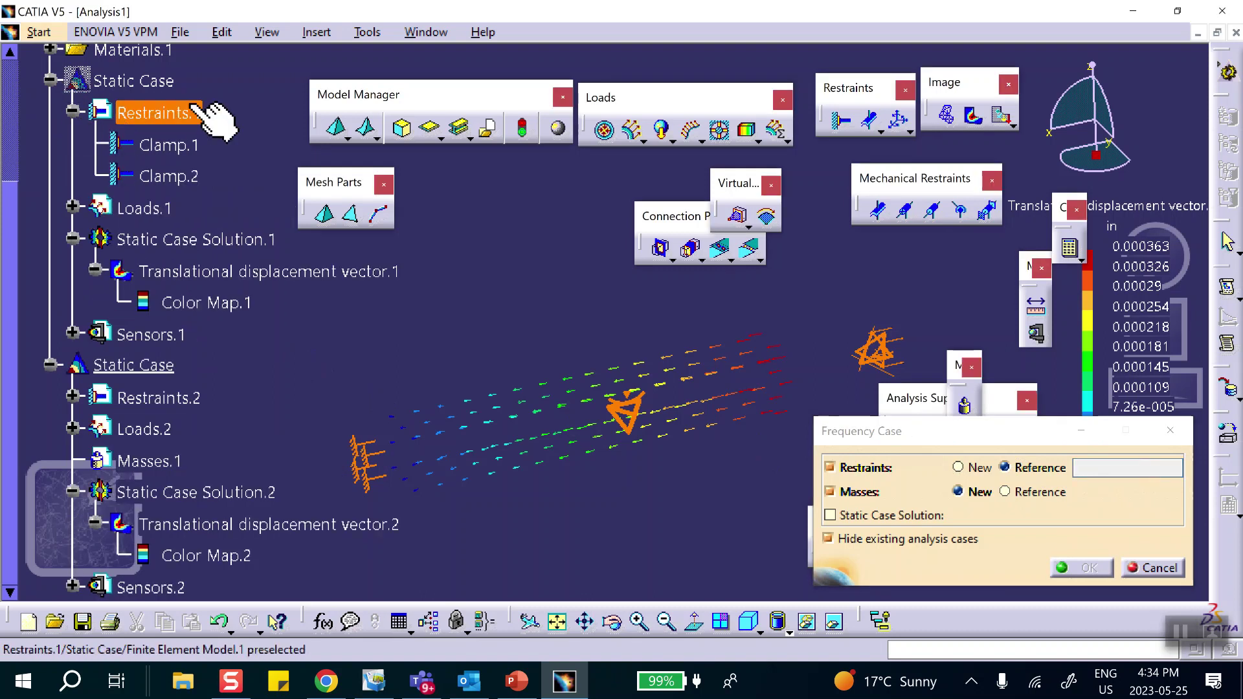
{"action": "left_click", "coordinate": [161, 114]}
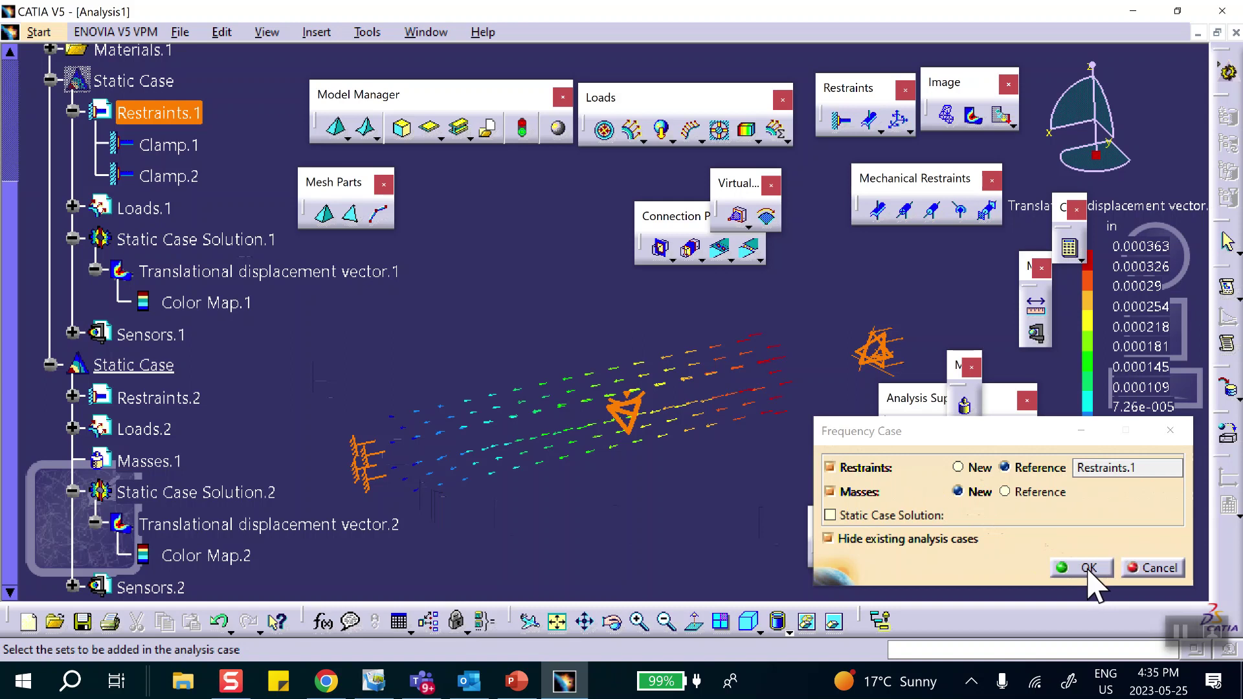
{"action": "left_click", "coordinate": [958, 467]}
Create the frequency case with new masses, referencing Static Case Solution.1 instead of a restraint set
{"action": "left_click", "coordinate": [831, 515]}
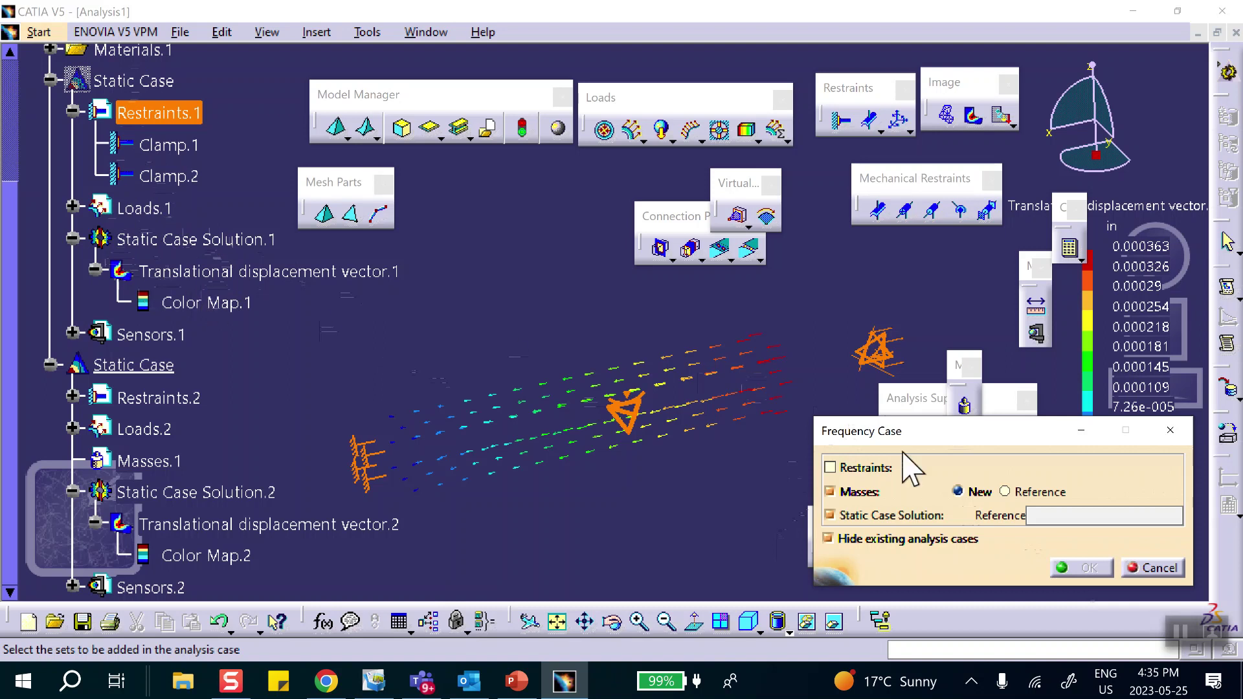
{"action": "left_click", "coordinate": [896, 517]}
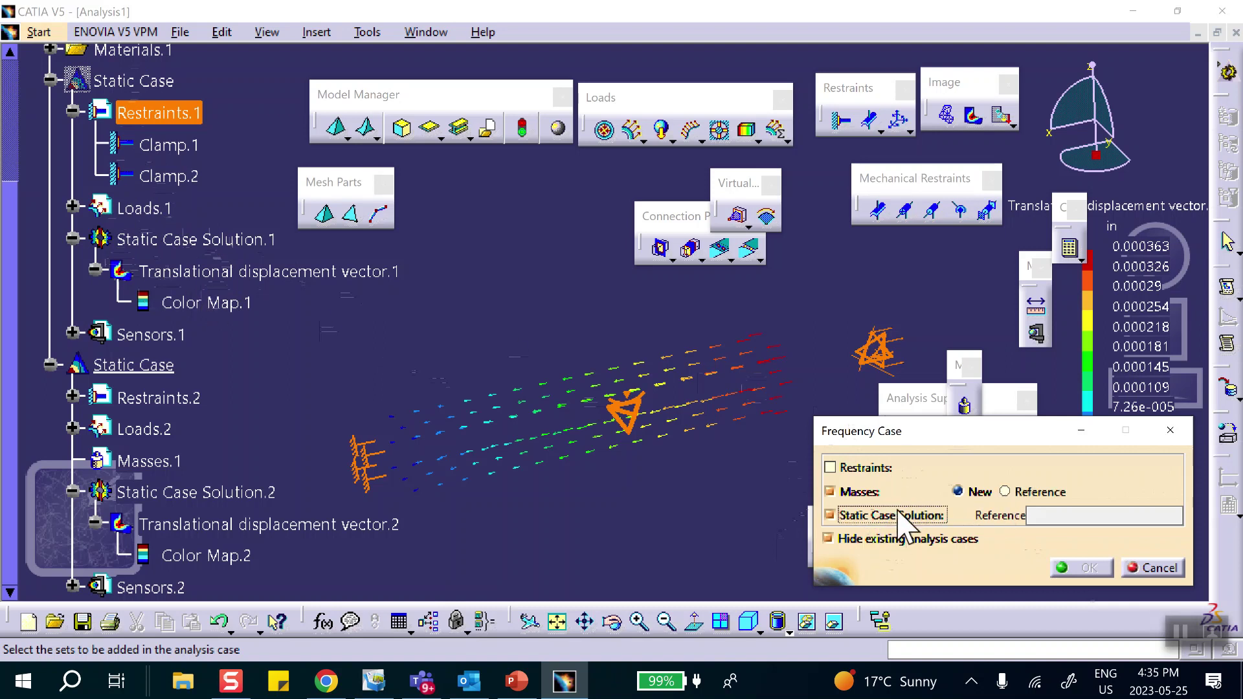
{"action": "left_click", "coordinate": [1042, 515]}
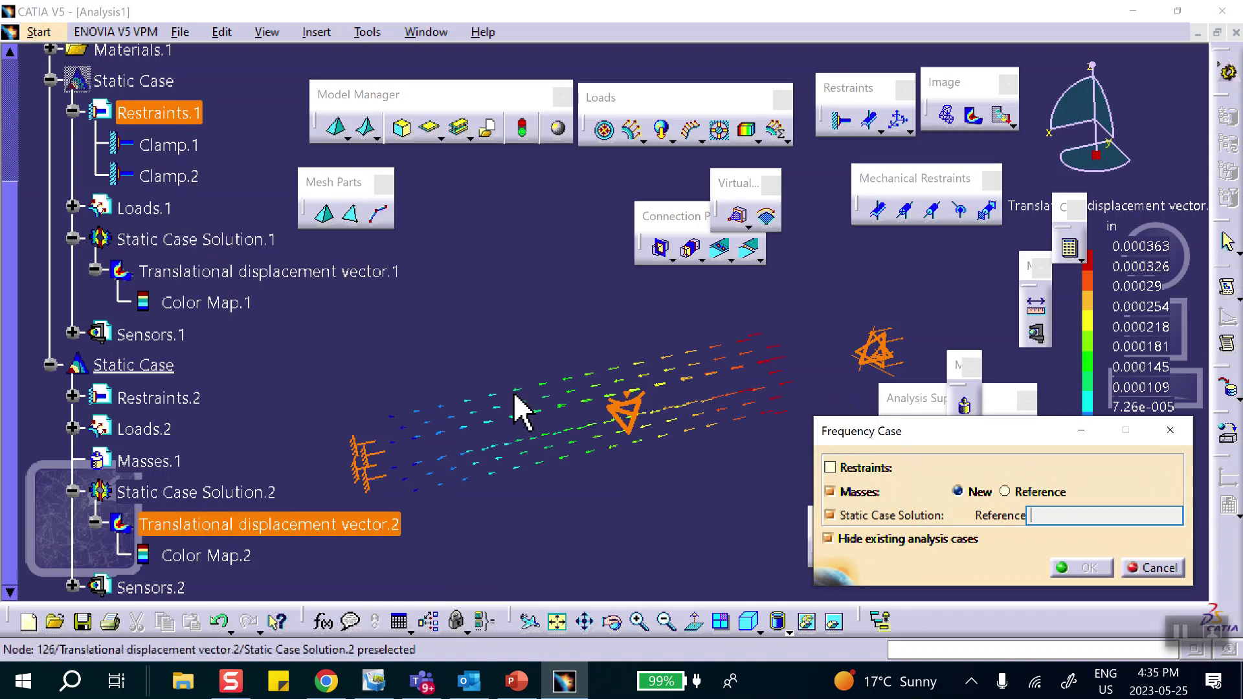
{"action": "left_click", "coordinate": [205, 240]}
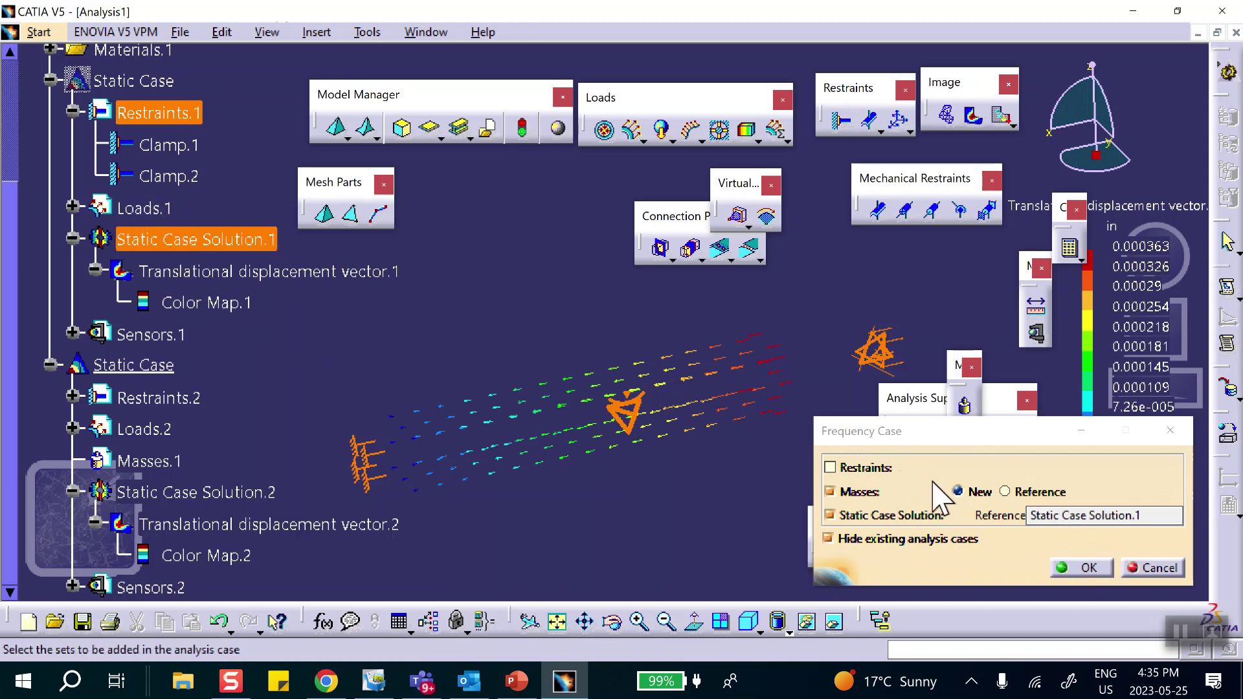
{"action": "left_click", "coordinate": [1104, 564]}
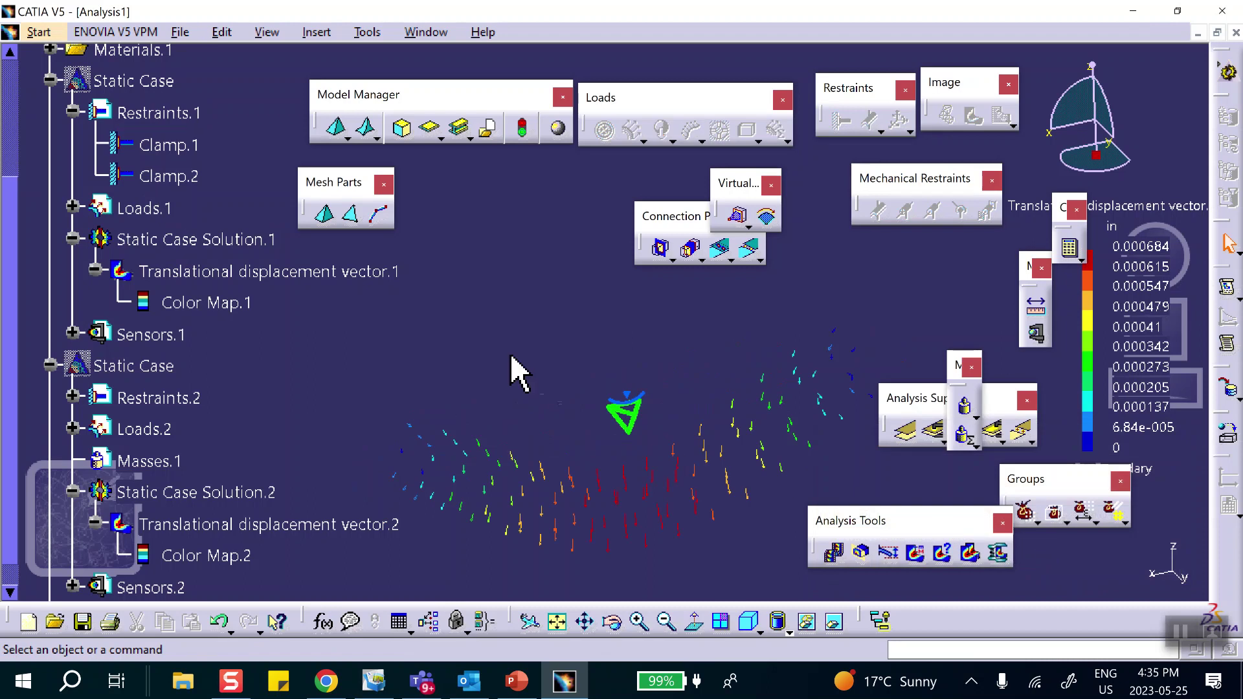
Expand the new frequency case in the tree and compute Frequency Case Solution.1 with Analysis Case Solution Selection
{"action": "scroll", "coordinate": [272, 365], "scroll_direction": "down", "scroll_amount": 5}
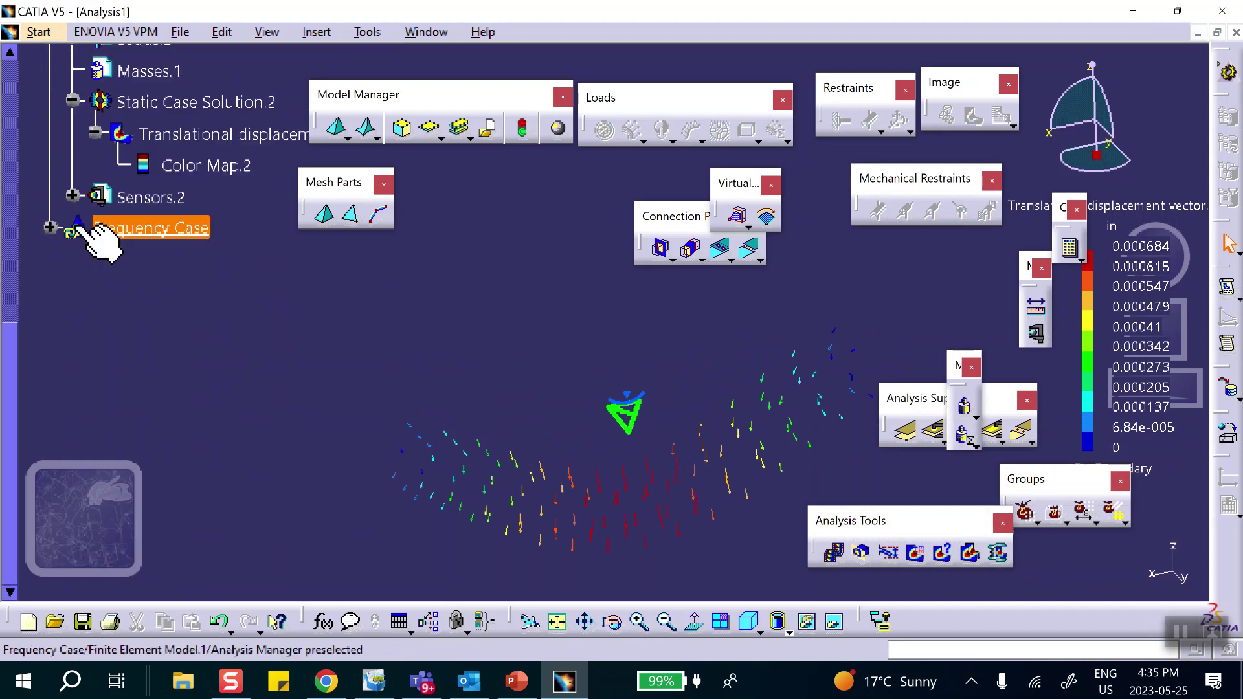
{"action": "left_click", "coordinate": [47, 232]}
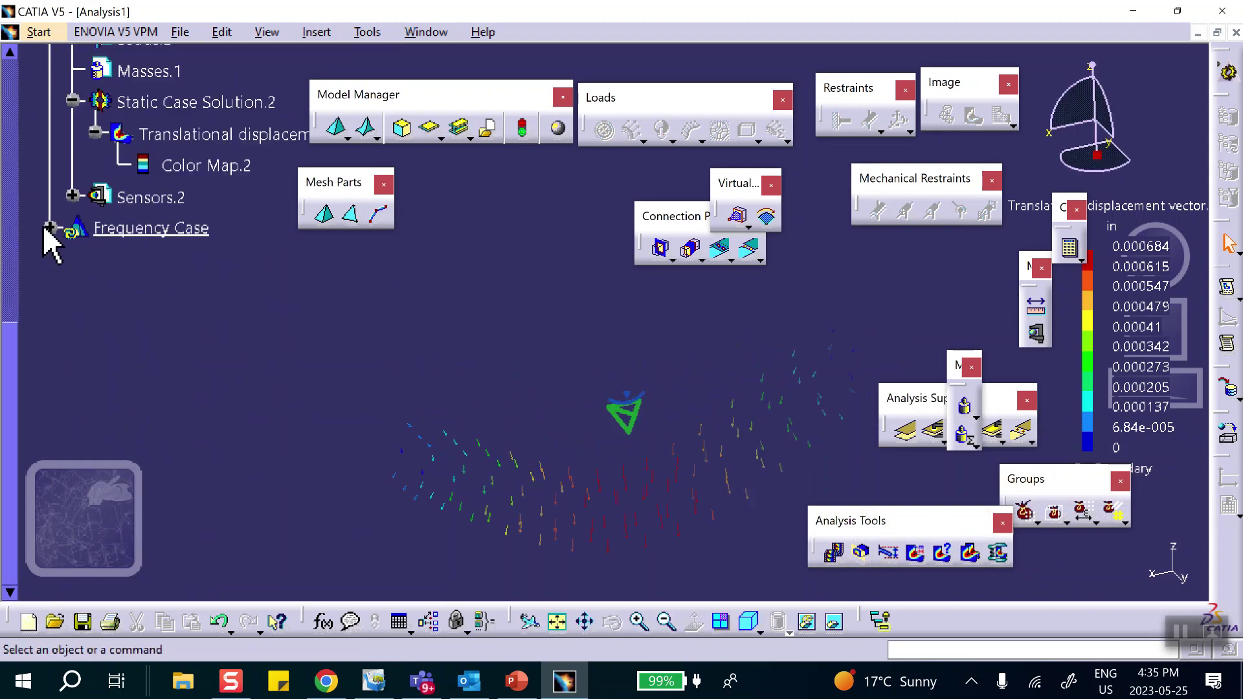
{"action": "left_click", "coordinate": [50, 228]}
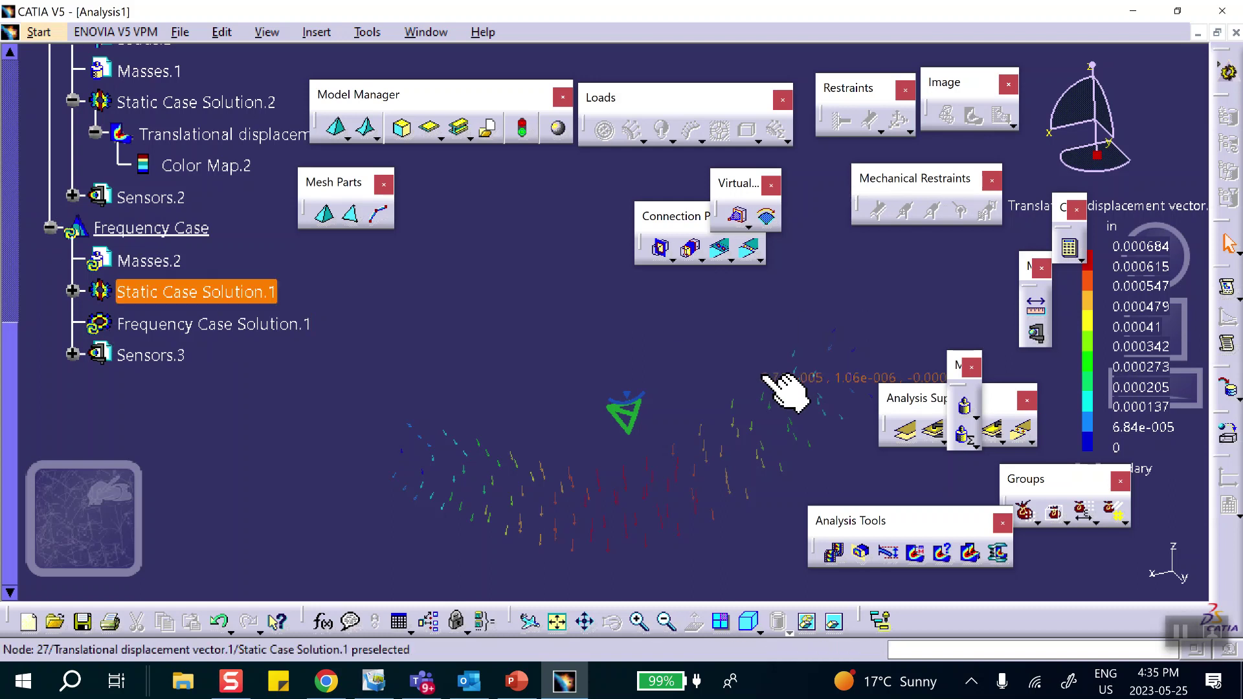
{"action": "left_click", "coordinate": [1070, 248]}
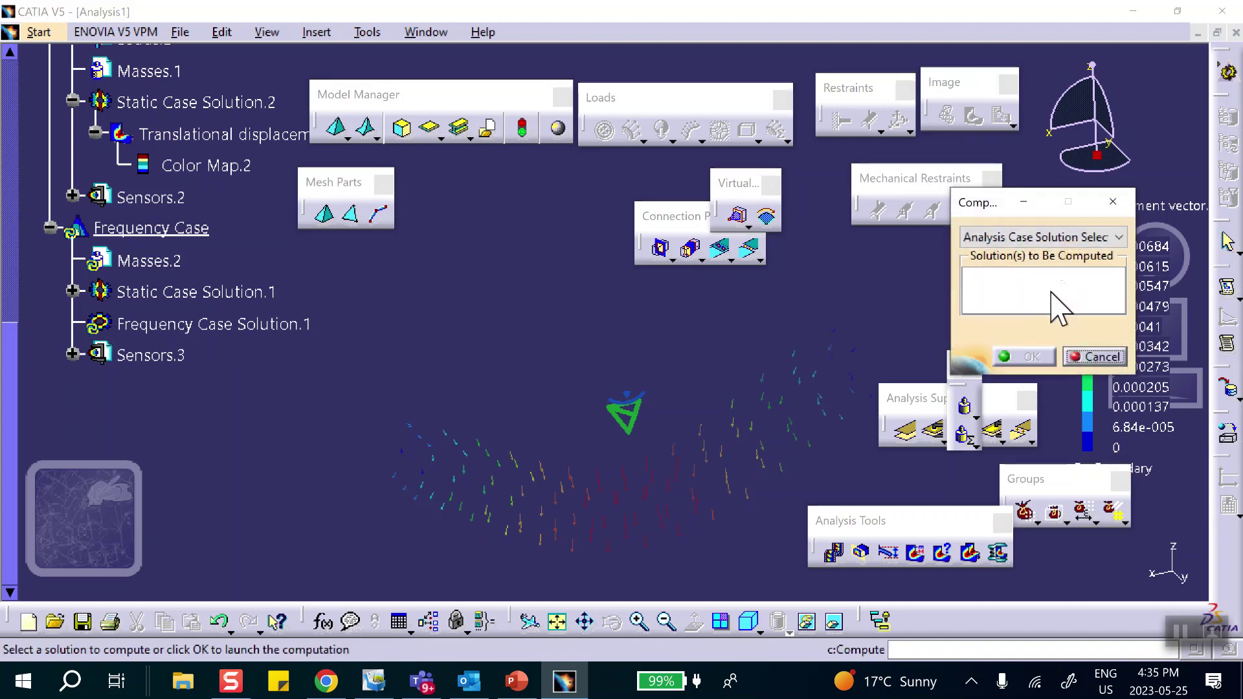
{"action": "left_click", "coordinate": [1018, 238]}
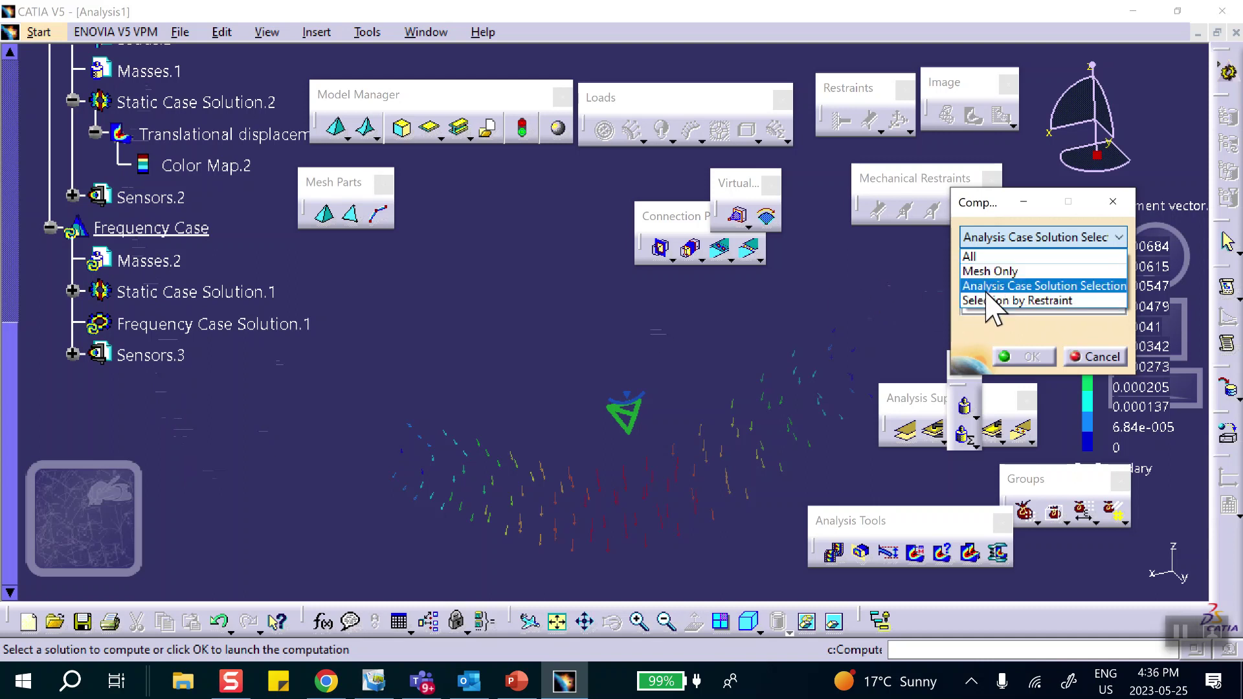
{"action": "left_click", "coordinate": [1010, 287]}
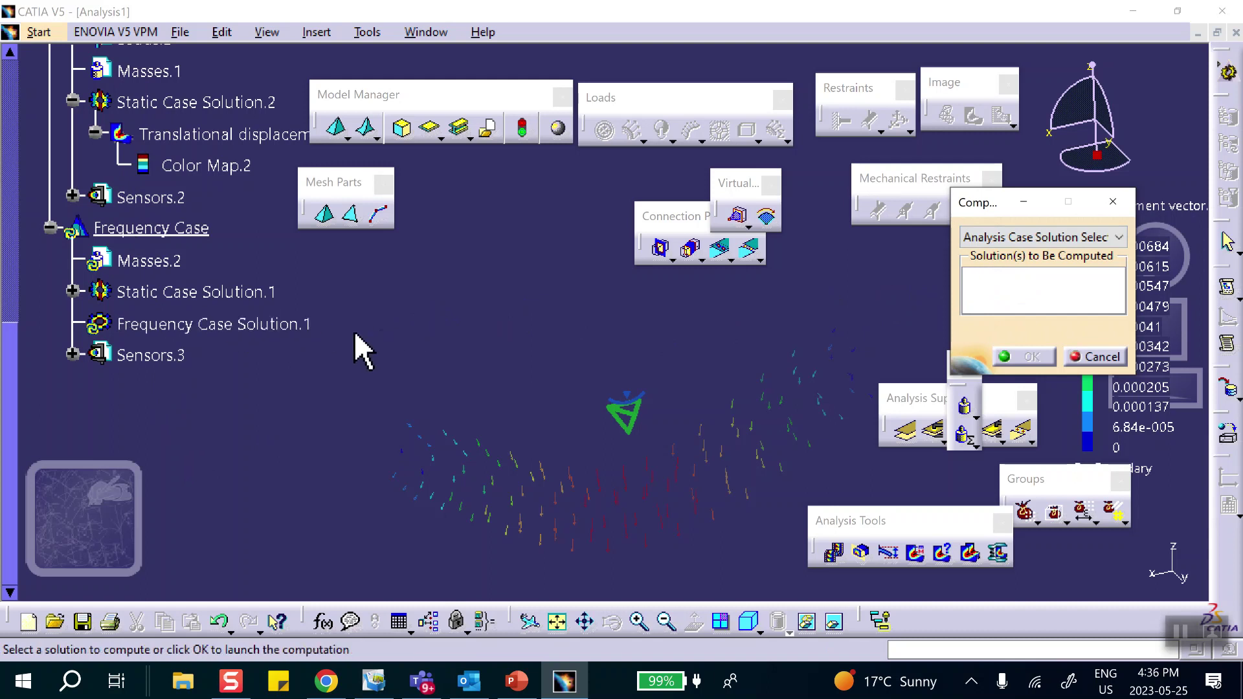
{"action": "left_click", "coordinate": [271, 330]}
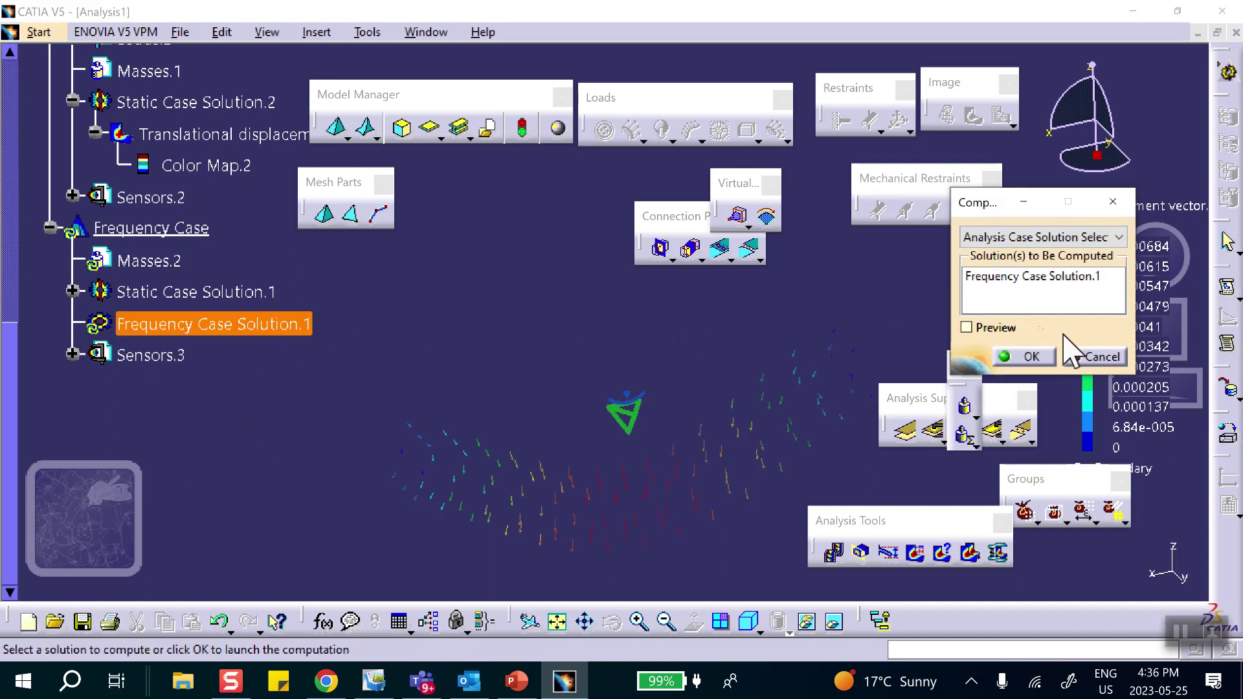
{"action": "left_click", "coordinate": [1031, 356]}
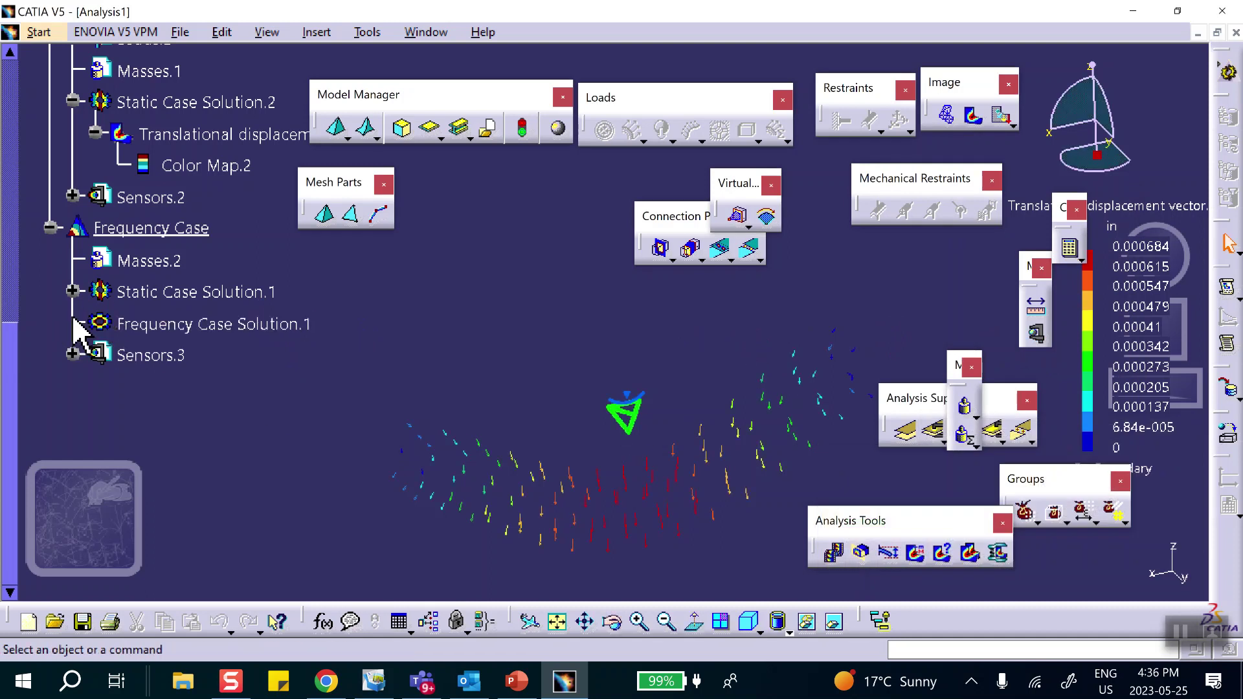
Deactivate the Translational displacement vector.1 image and apply Force Activate to the Translational displacement vector.2 image
{"action": "middle_click_drag", "start_coordinate": [647, 281], "coordinate": [547, 287]}
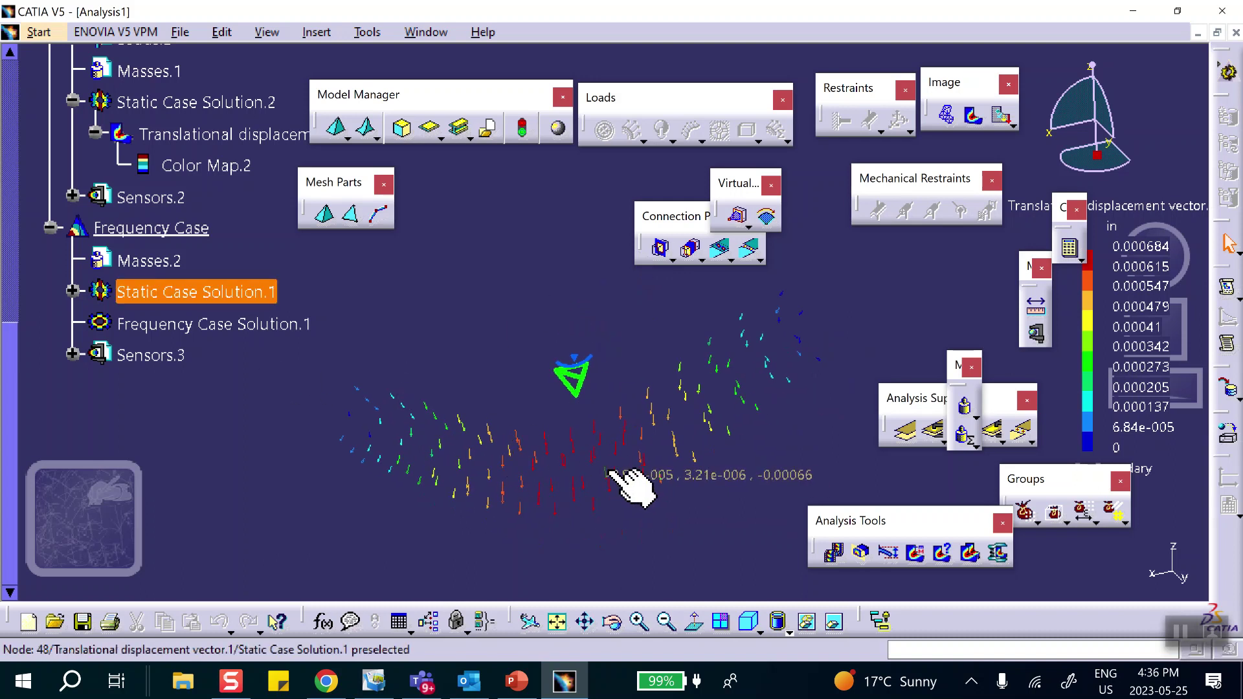
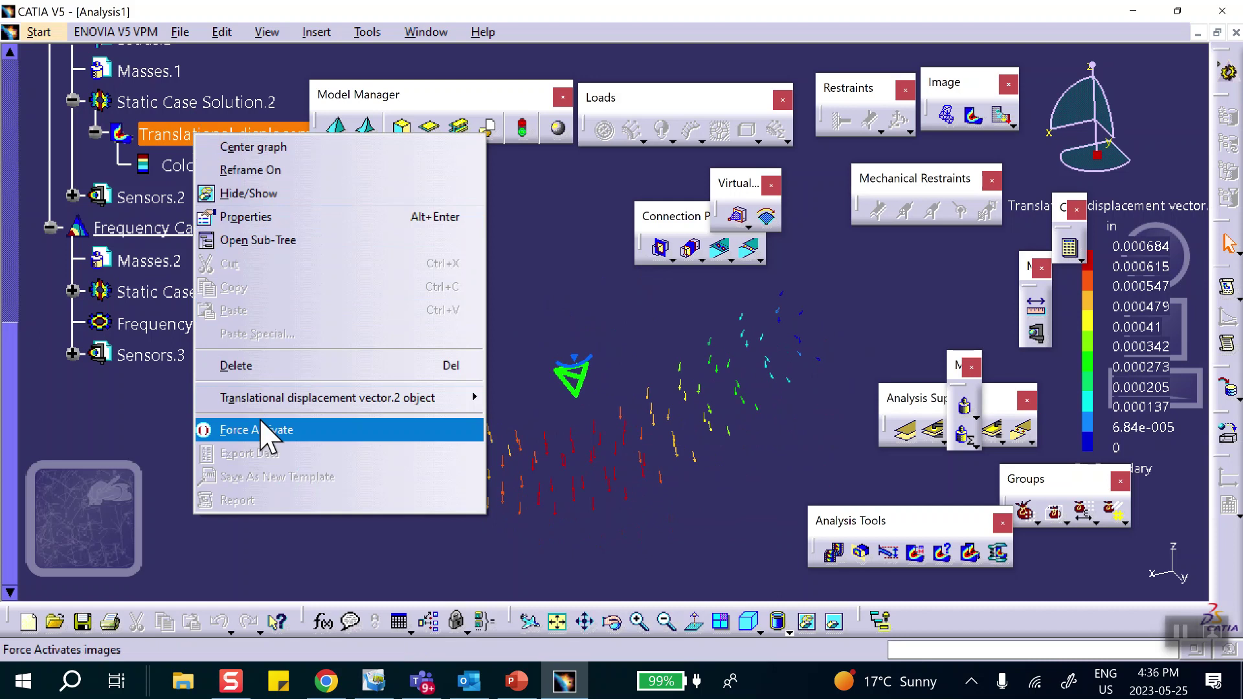
{"action": "left_click", "coordinate": [599, 239]}
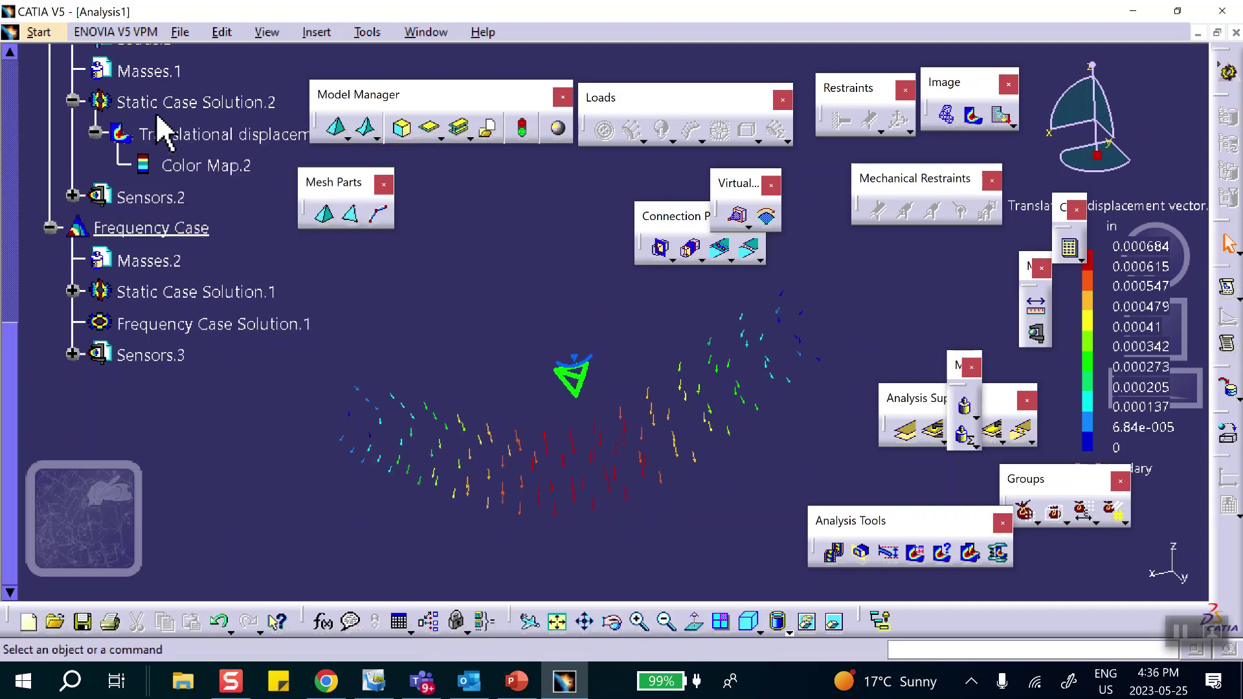
{"action": "scroll", "coordinate": [167, 124], "scroll_direction": "up", "scroll_amount": 2}
{"action": "scroll", "coordinate": [555, 493], "scroll_direction": "up", "scroll_amount": 3}
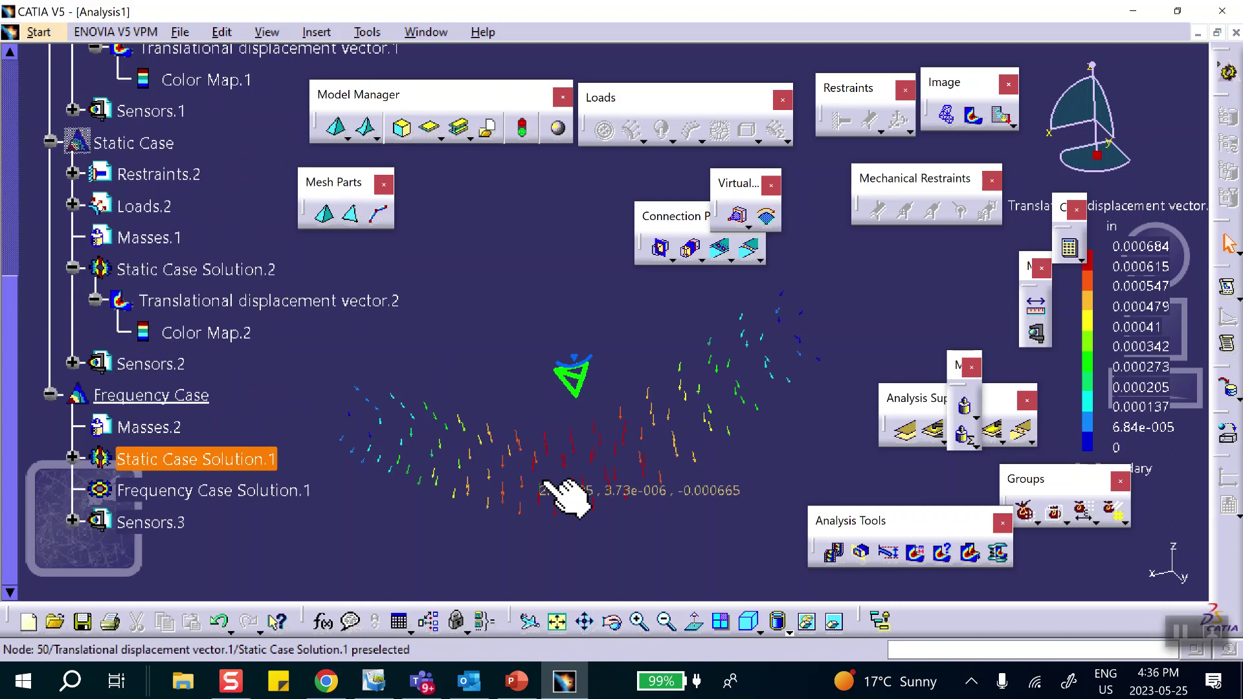
{"action": "scroll", "coordinate": [347, 319], "scroll_direction": "up", "scroll_amount": 3}
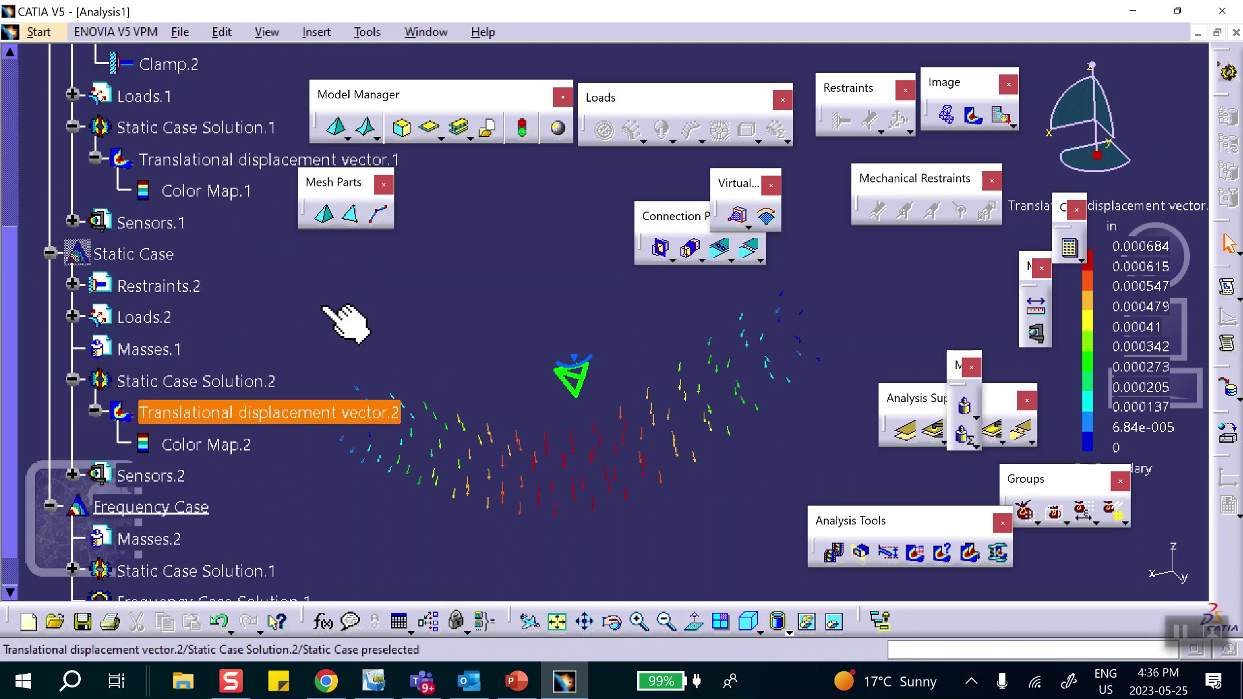
{"action": "right_click", "coordinate": [214, 162]}
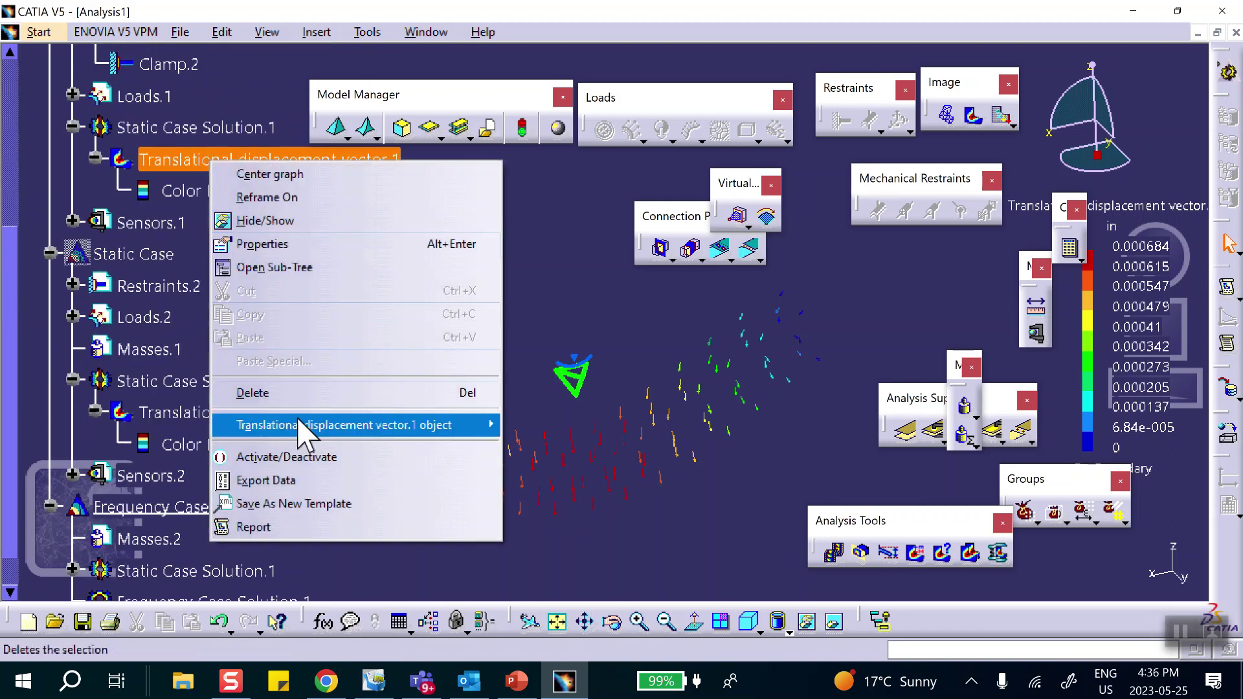
{"action": "left_click", "coordinate": [314, 458]}
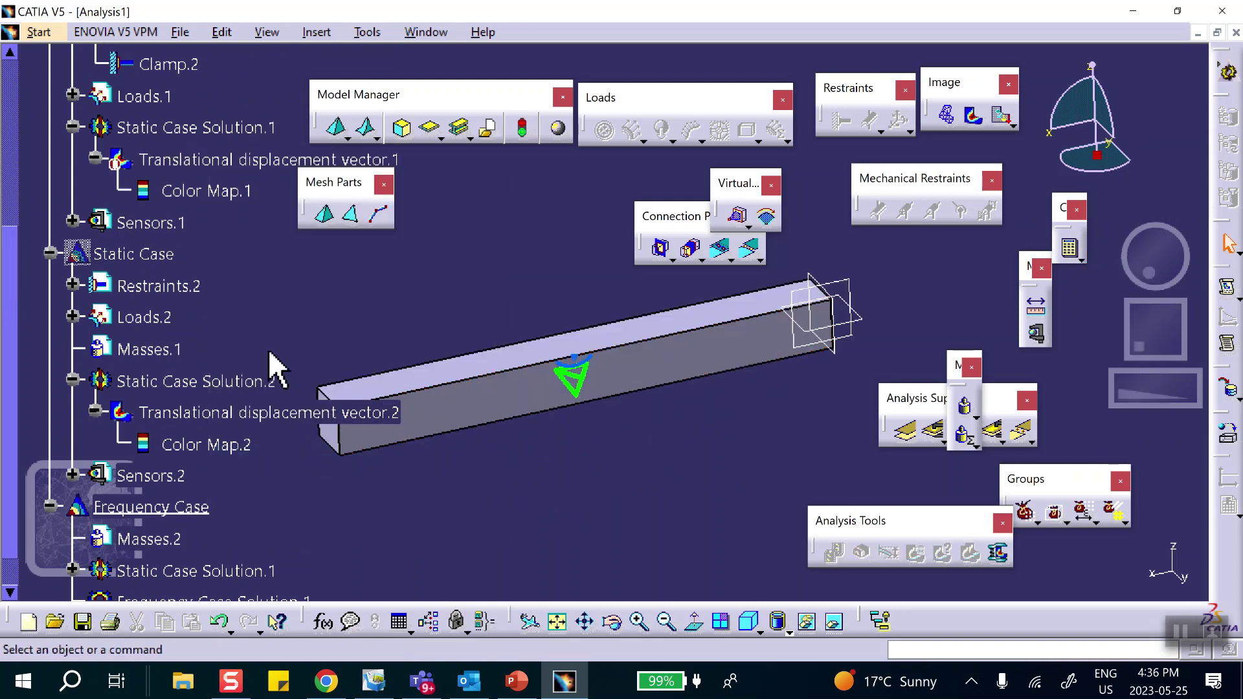
{"action": "scroll", "coordinate": [458, 513], "scroll_direction": "down", "scroll_amount": 3}
{"action": "right_click", "coordinate": [272, 304]}
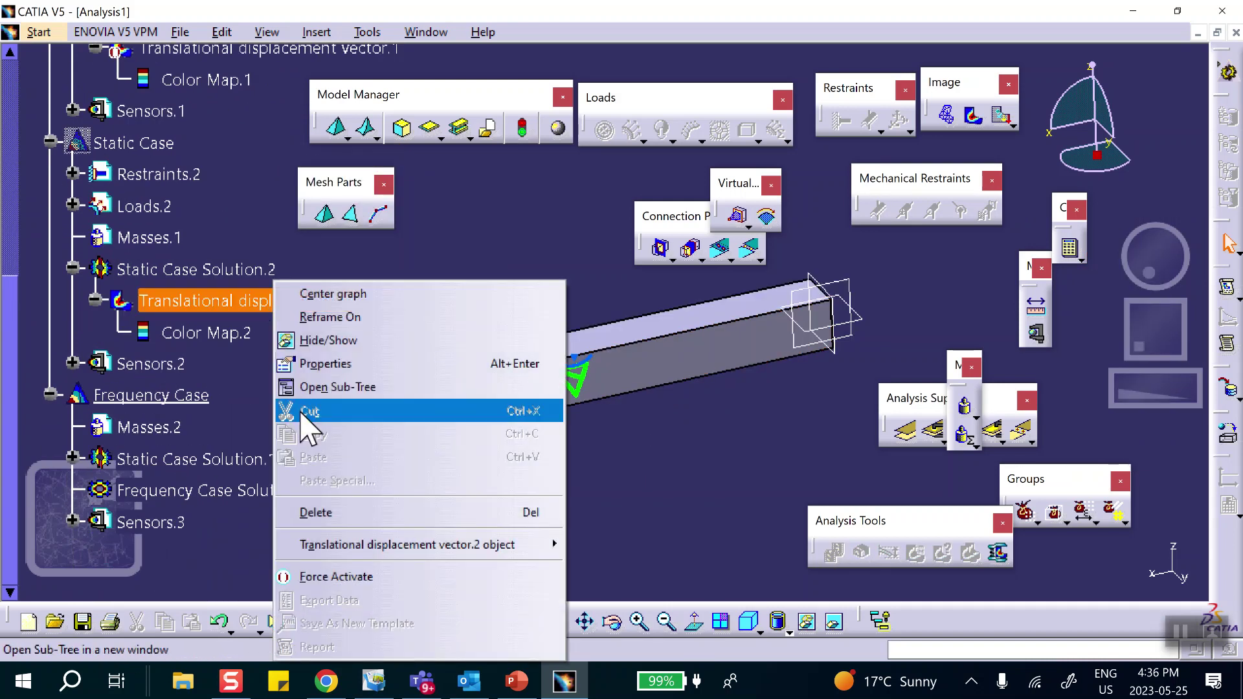
{"action": "left_click", "coordinate": [335, 576]}
Create a deformation image for the frequency case, step through its vibration mode occurrences and keep mode 10 displayed
{"action": "scroll", "coordinate": [282, 363], "scroll_direction": "down", "scroll_amount": 6}
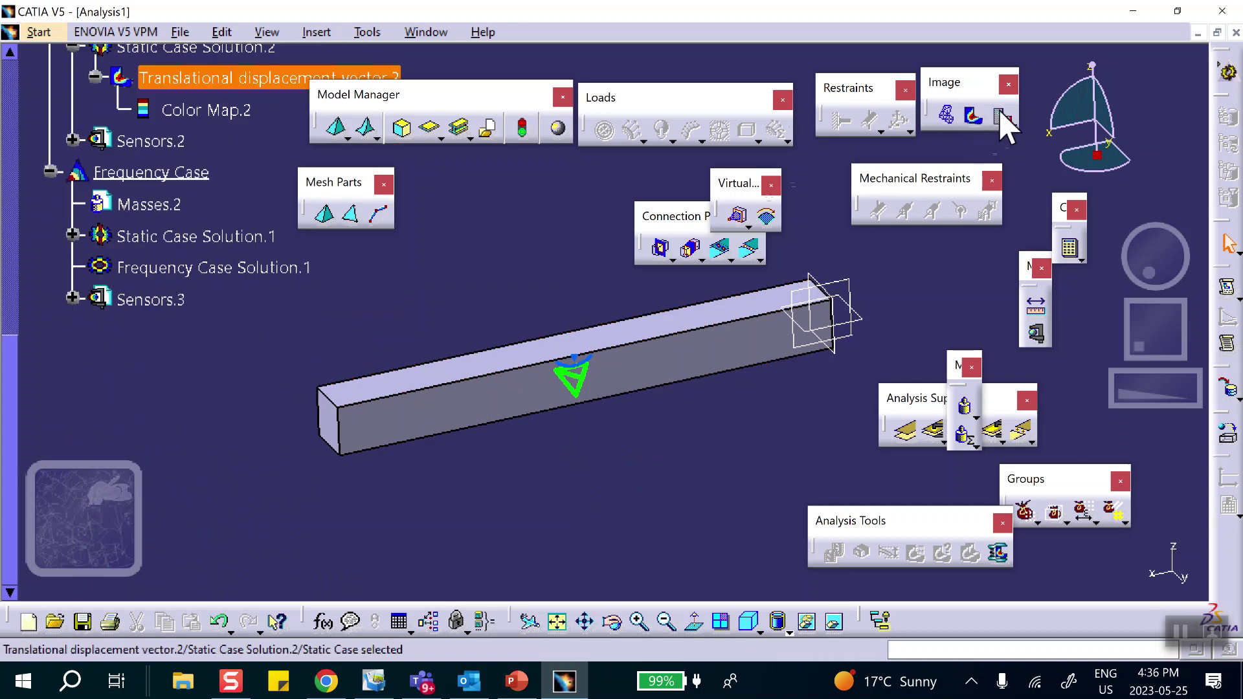
{"action": "left_click", "coordinate": [948, 118]}
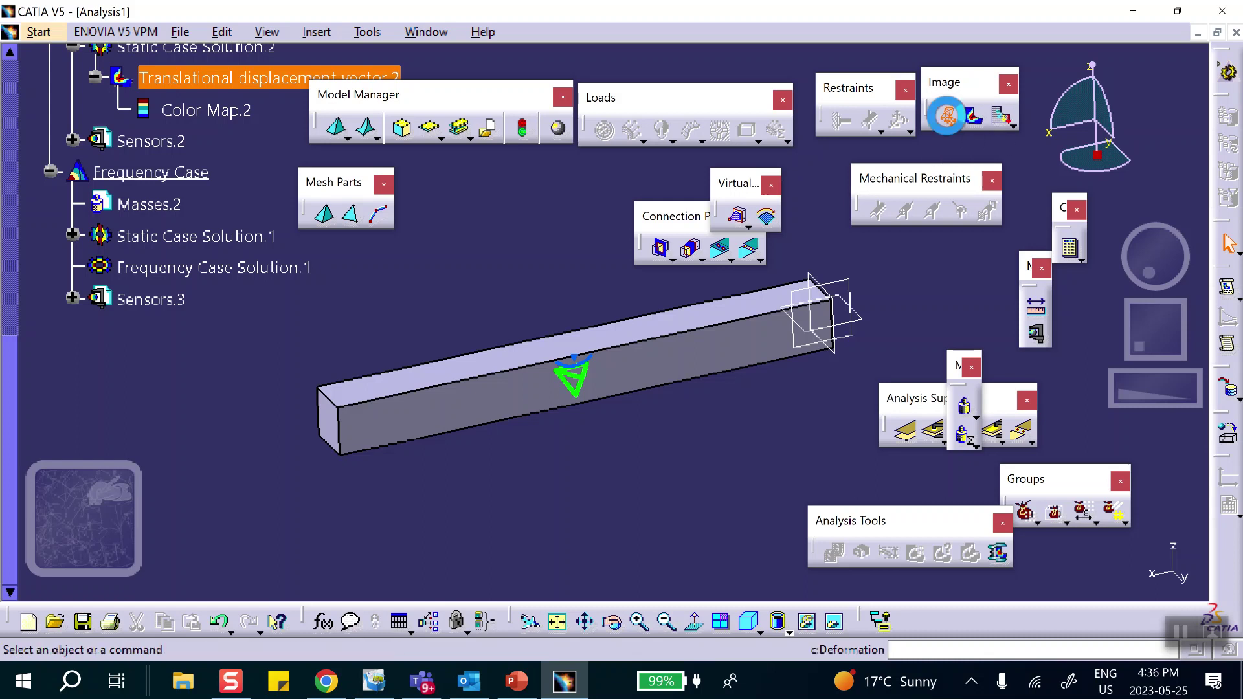
{"action": "double_click", "coordinate": [666, 343]}
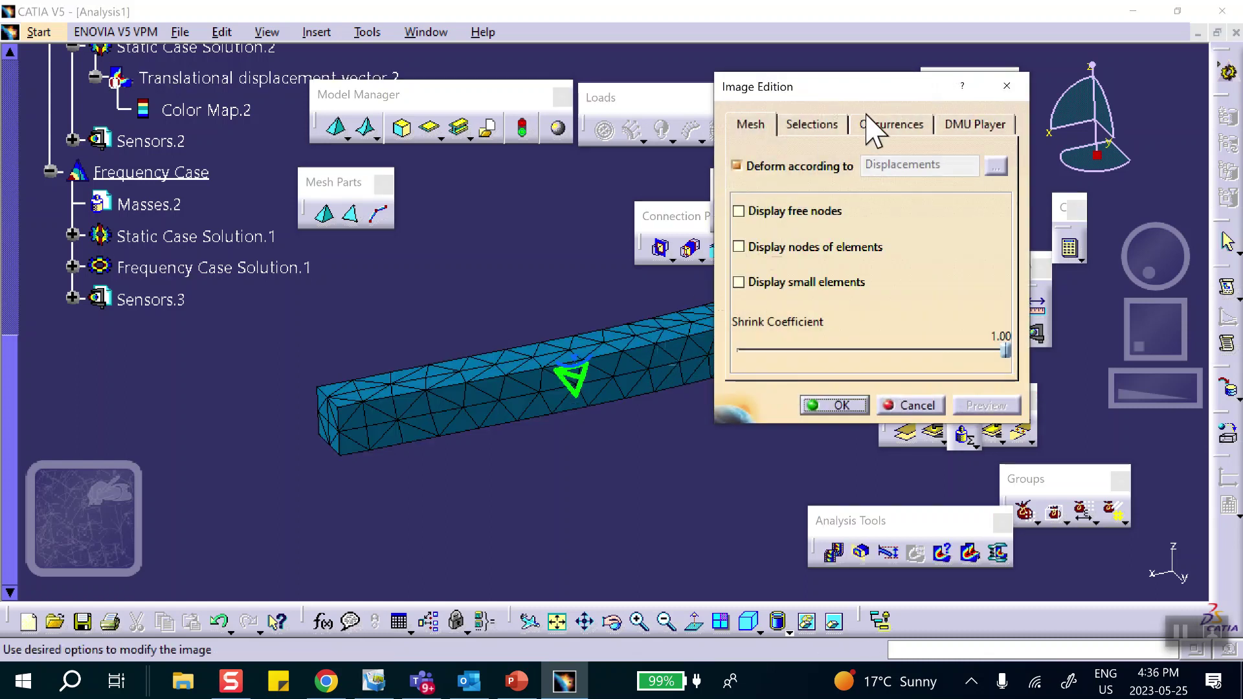
{"action": "left_click", "coordinate": [868, 125]}
{"action": "left_click", "coordinate": [864, 194]}
{"action": "left_click", "coordinate": [853, 212]}
{"action": "left_click", "coordinate": [854, 231]}
{"action": "left_click", "coordinate": [857, 267]}
{"action": "left_click", "coordinate": [864, 305]}
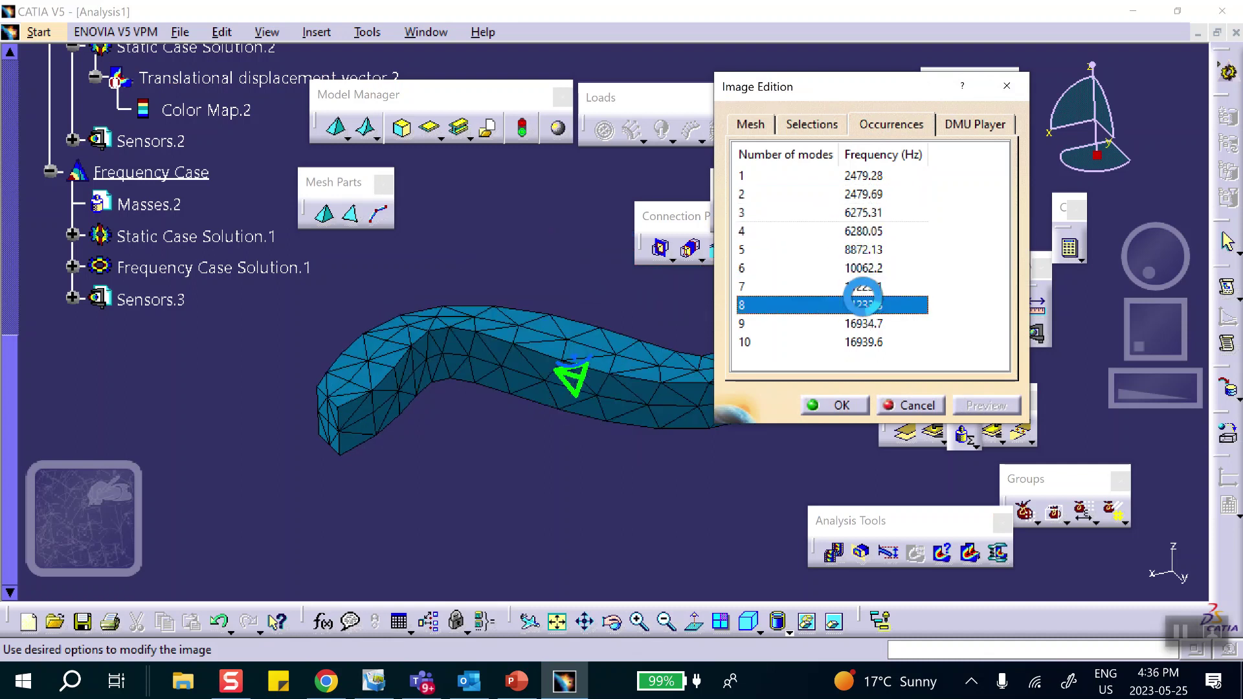
{"action": "left_click", "coordinate": [865, 323]}
{"action": "left_click", "coordinate": [865, 342]}
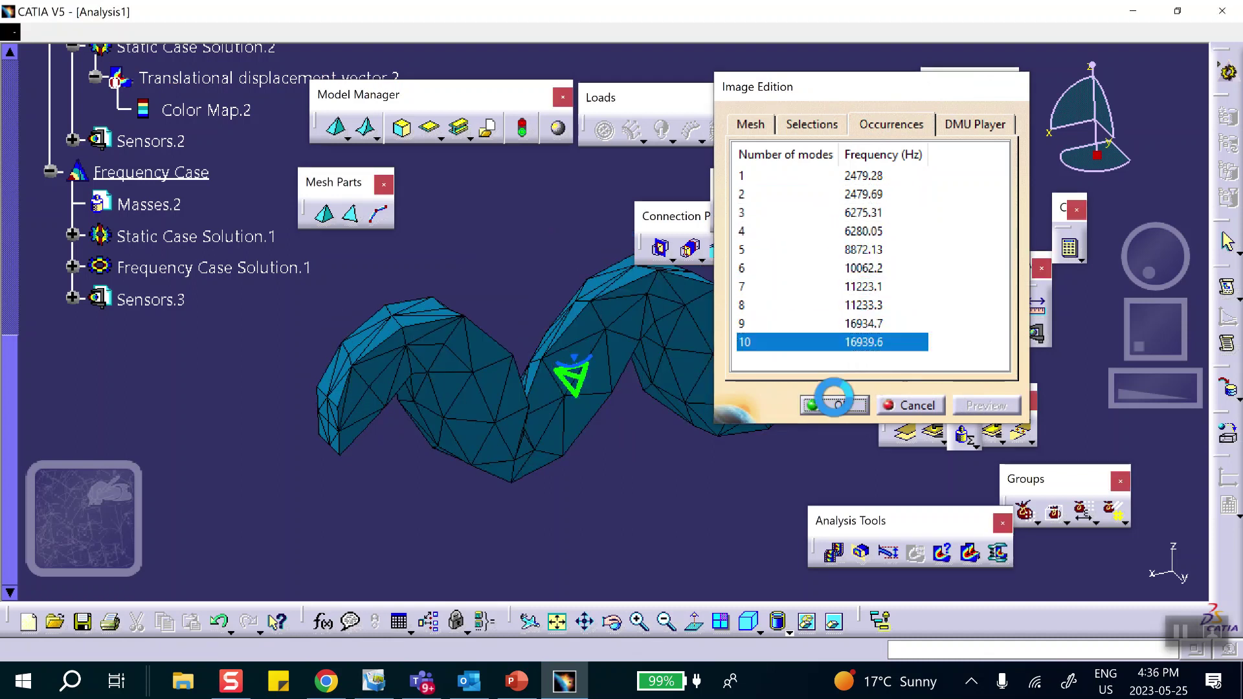
{"action": "left_click", "coordinate": [834, 404]}
{"action": "scroll", "coordinate": [122, 439], "scroll_direction": "up", "scroll_amount": 10}
{"action": "scroll", "coordinate": [171, 206], "scroll_direction": "up", "scroll_amount": 5}
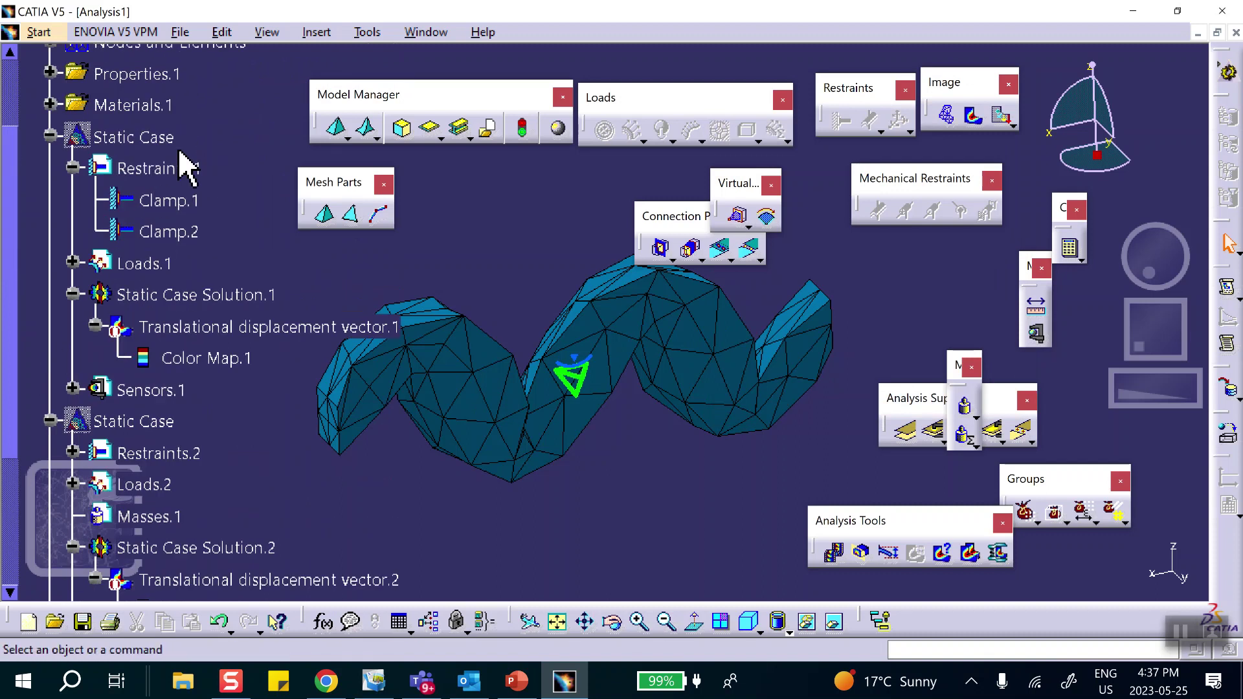
Expand Static Case Solution.1 under the frequency case and switch its Translational displacement vector.1 image on and back off
{"action": "scroll", "coordinate": [200, 186], "scroll_direction": "down", "scroll_amount": 12}
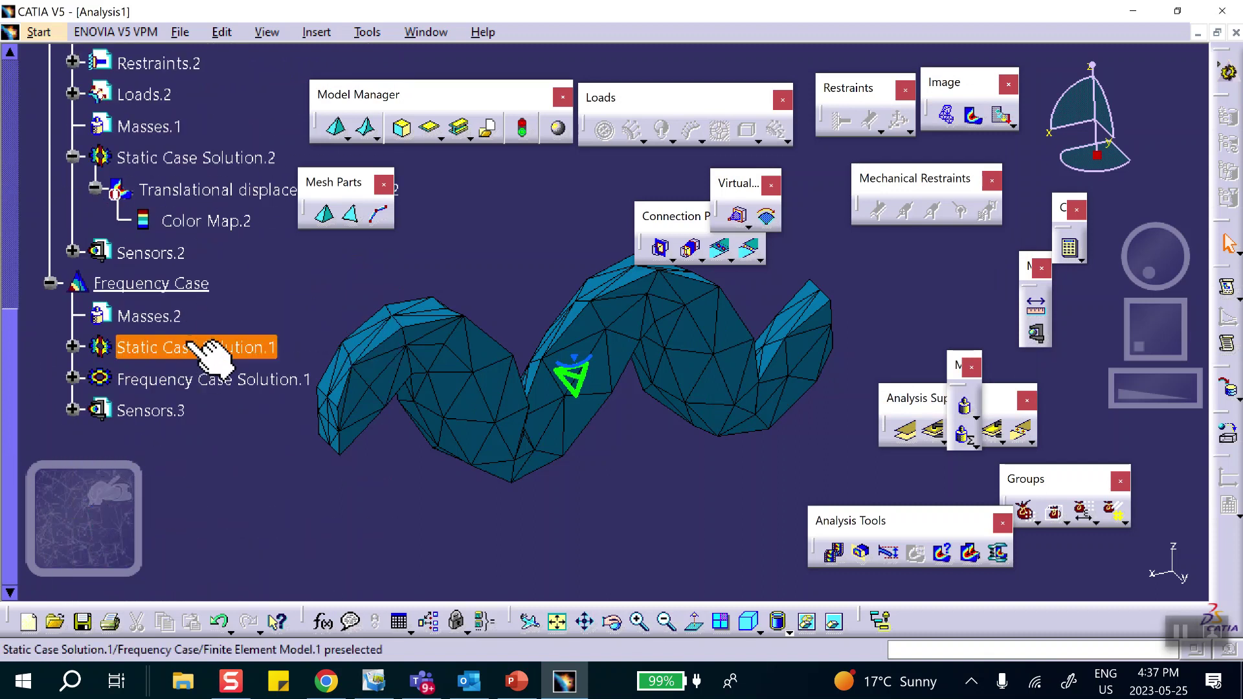
{"action": "left_click", "coordinate": [72, 347]}
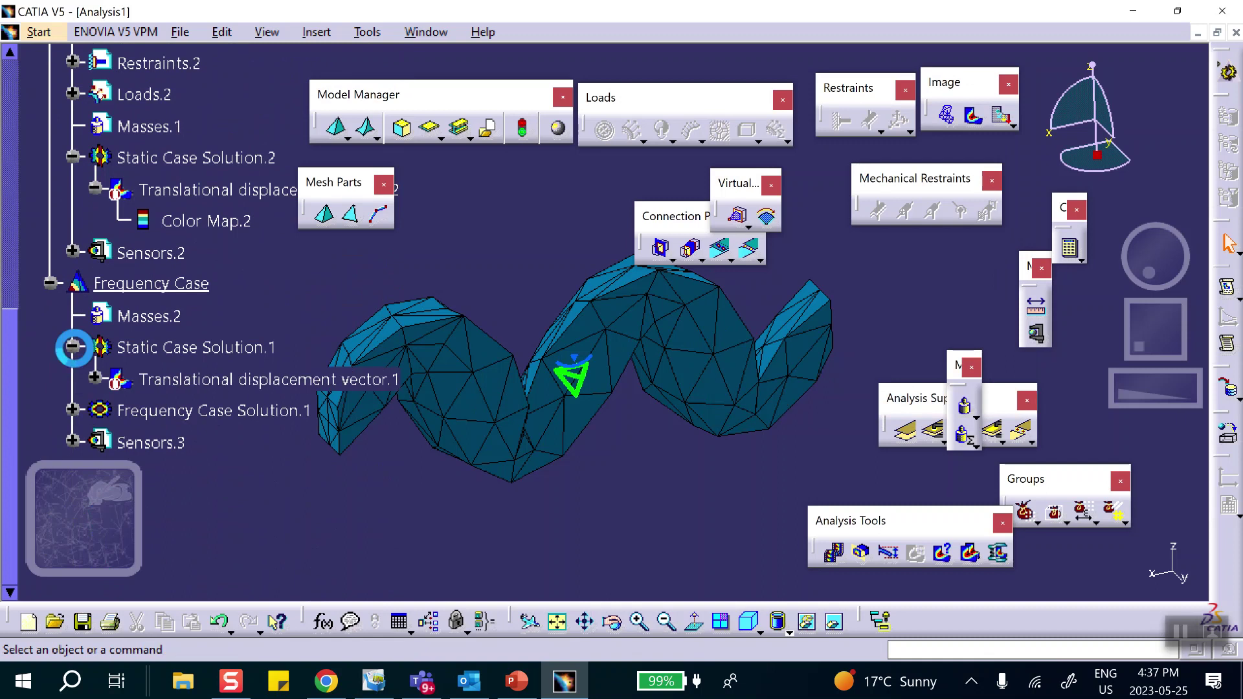
{"action": "right_click", "coordinate": [206, 381]}
{"action": "left_click", "coordinate": [218, 576]}
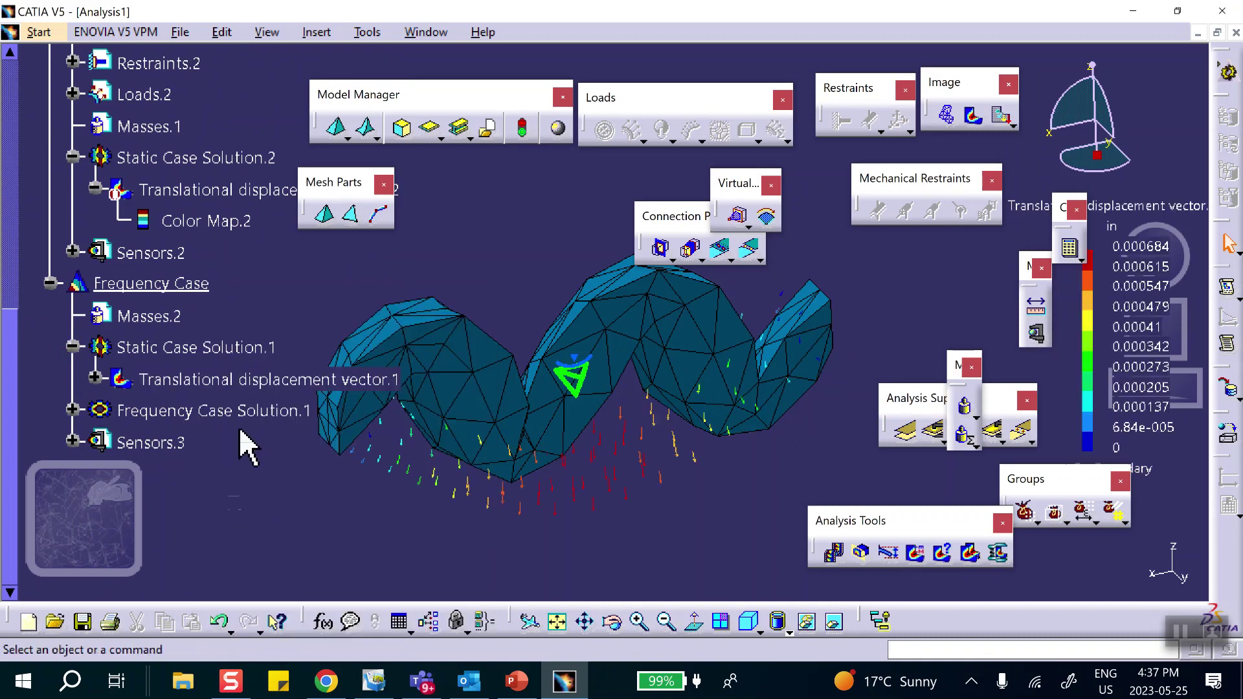
{"action": "scroll", "coordinate": [311, 388], "scroll_direction": "up", "scroll_amount": 7}
{"action": "scroll", "coordinate": [288, 392], "scroll_direction": "down", "scroll_amount": 7}
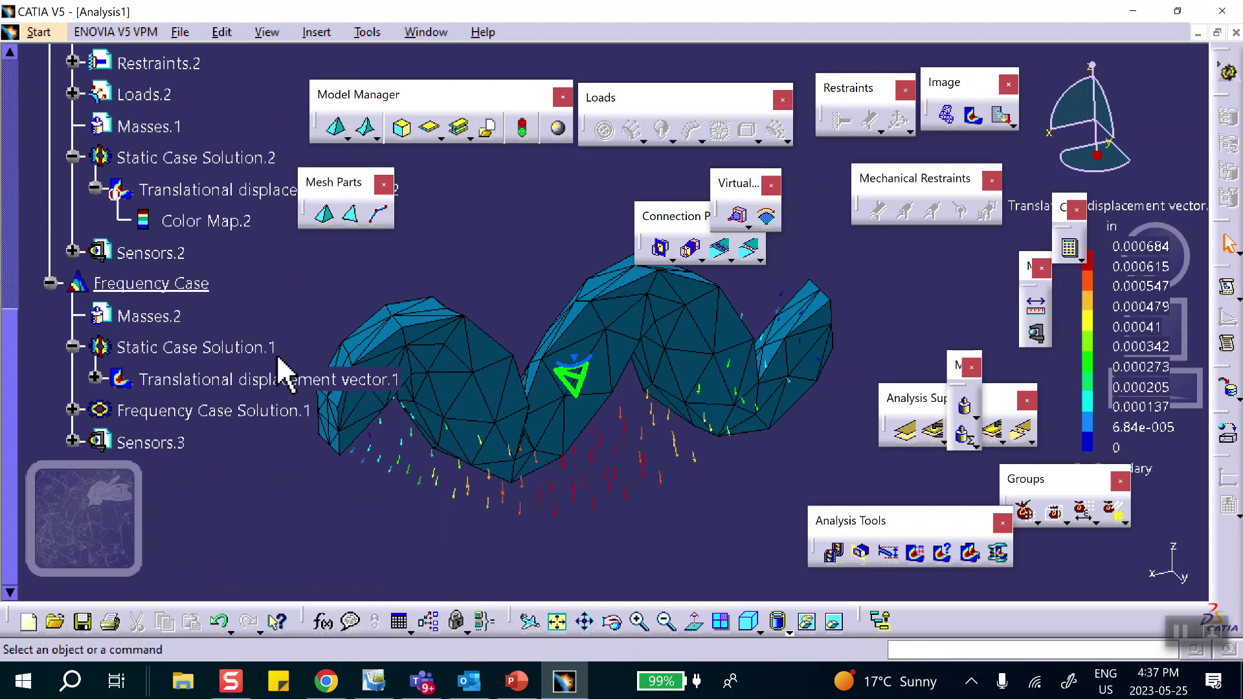
{"action": "right_click", "coordinate": [241, 381]}
{"action": "left_click", "coordinate": [277, 576]}
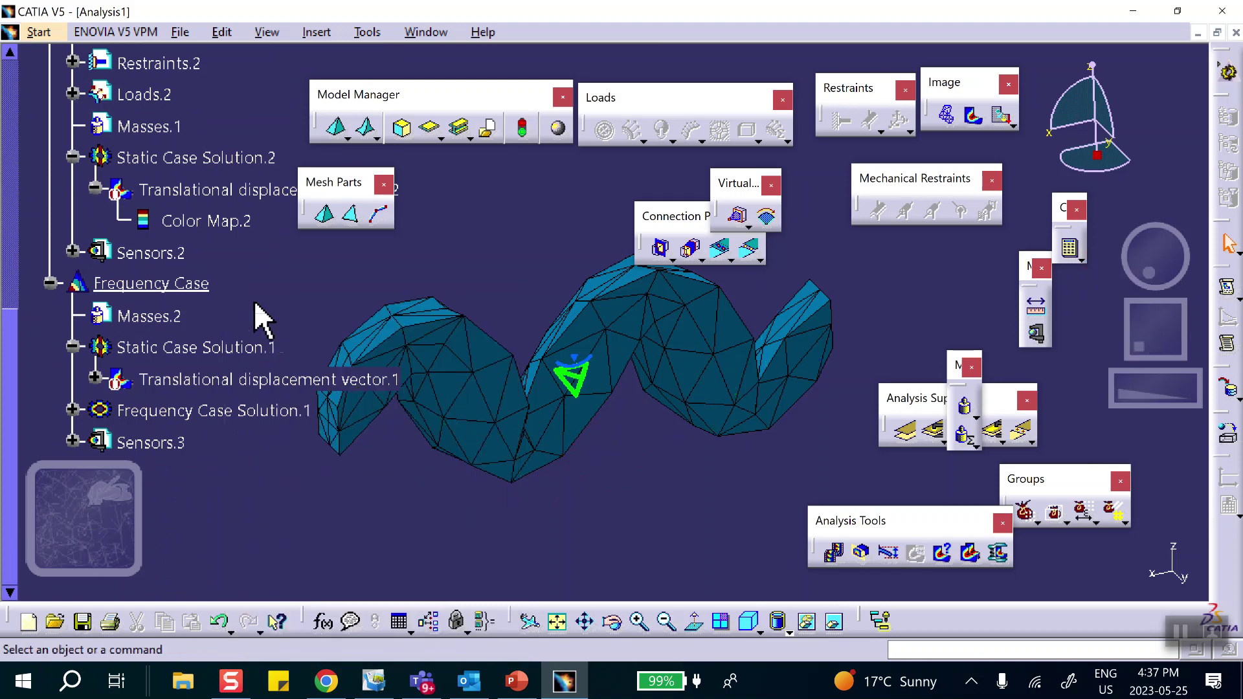
Expand Frequency Case Solution.1 in the tree and deactivate its Deformed mesh.1 image
{"action": "scroll", "coordinate": [255, 305], "scroll_direction": "up", "scroll_amount": 4}
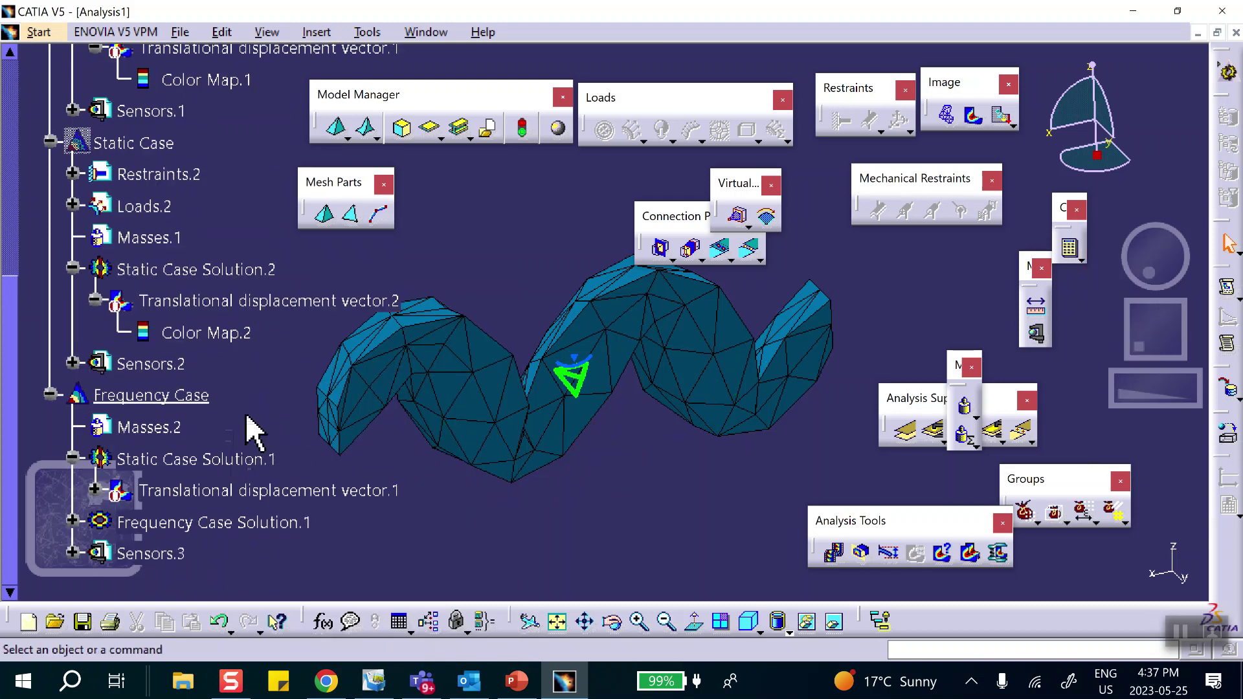
{"action": "scroll", "coordinate": [208, 464], "scroll_direction": "down", "scroll_amount": 3}
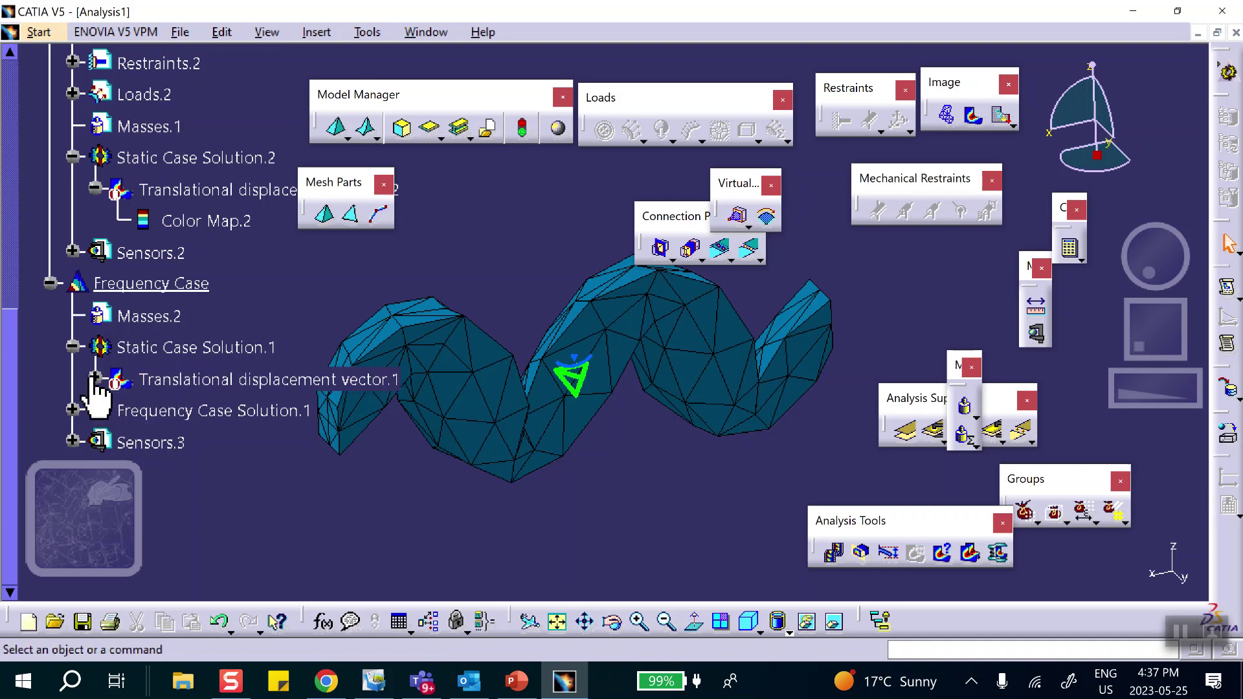
{"action": "left_click", "coordinate": [95, 377]}
{"action": "left_click", "coordinate": [95, 378]}
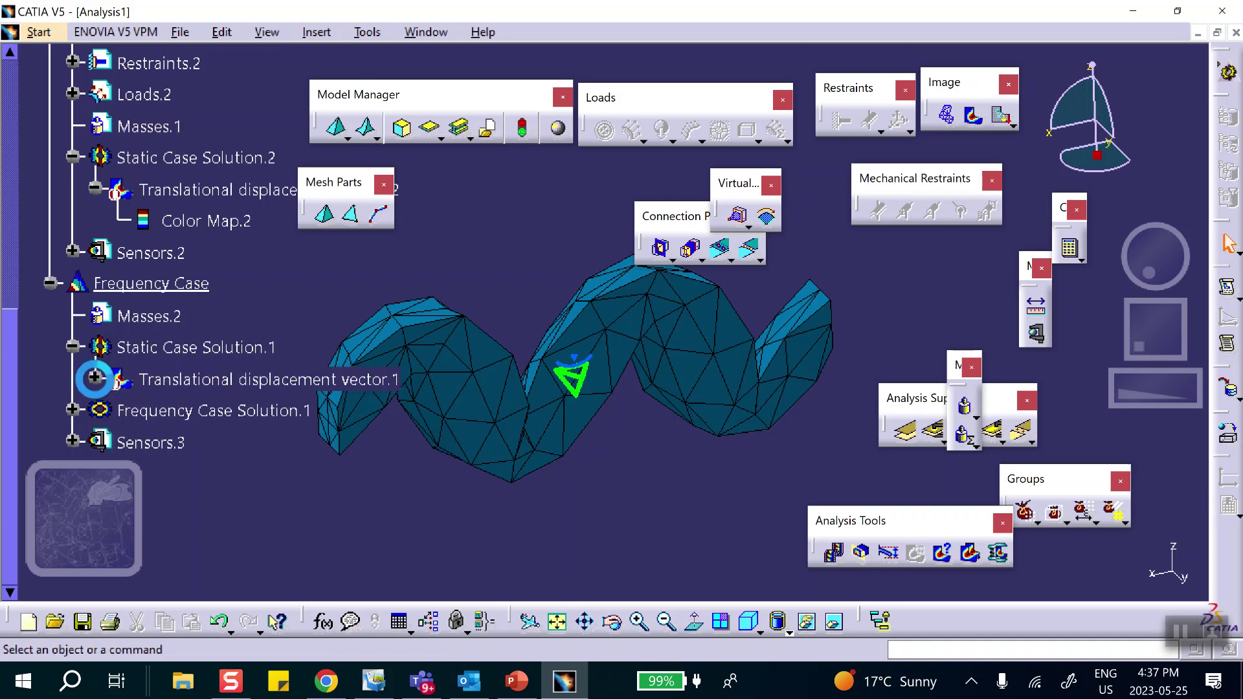
{"action": "left_click", "coordinate": [73, 409]}
{"action": "scroll", "coordinate": [214, 327], "scroll_direction": "down", "scroll_amount": 3}
{"action": "right_click", "coordinate": [194, 331]}
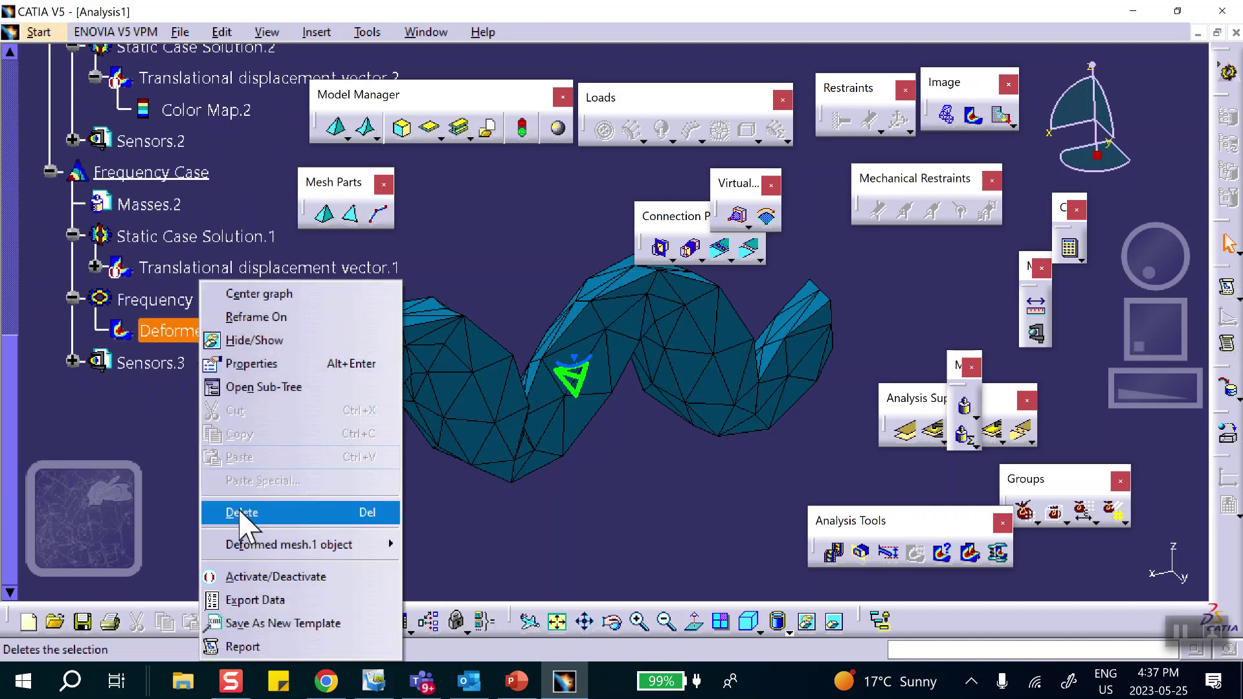
{"action": "left_click", "coordinate": [243, 576]}
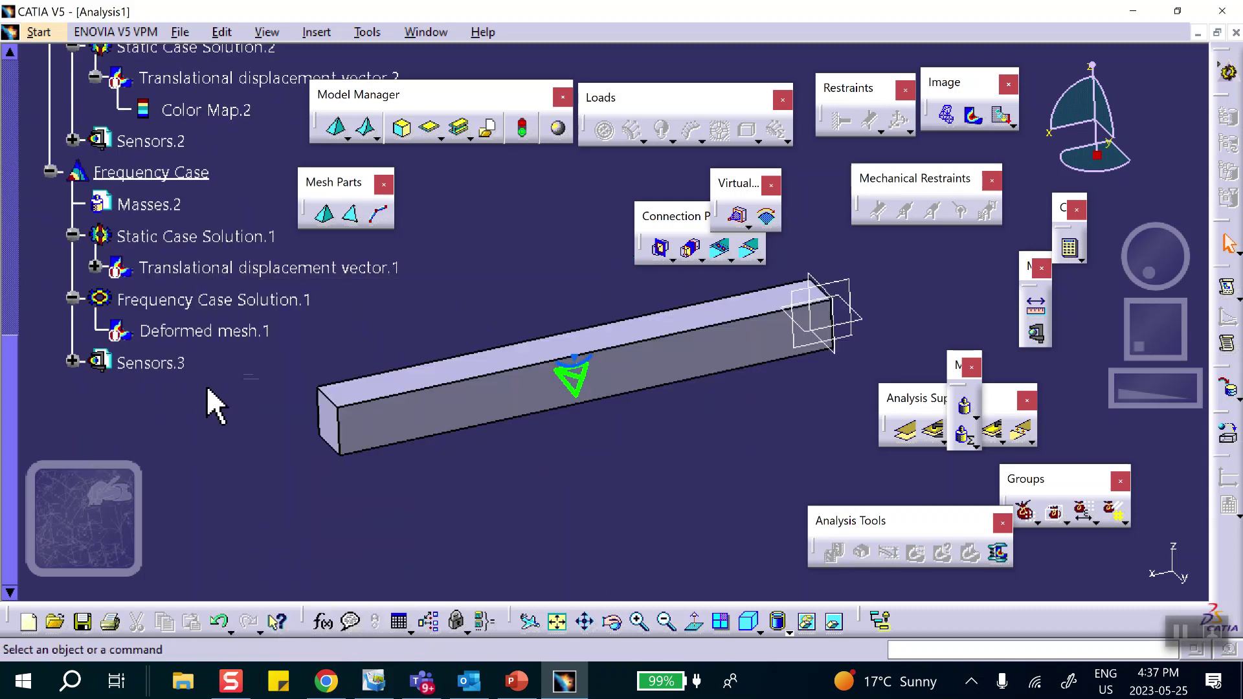
Set the first static case as current and switch its Translational displacement vector.1 image on and back off
{"action": "scroll", "coordinate": [208, 383], "scroll_direction": "up", "scroll_amount": 3}
{"action": "scroll", "coordinate": [200, 291], "scroll_direction": "up", "scroll_amount": 3}
{"action": "scroll", "coordinate": [185, 204], "scroll_direction": "up", "scroll_amount": 3}
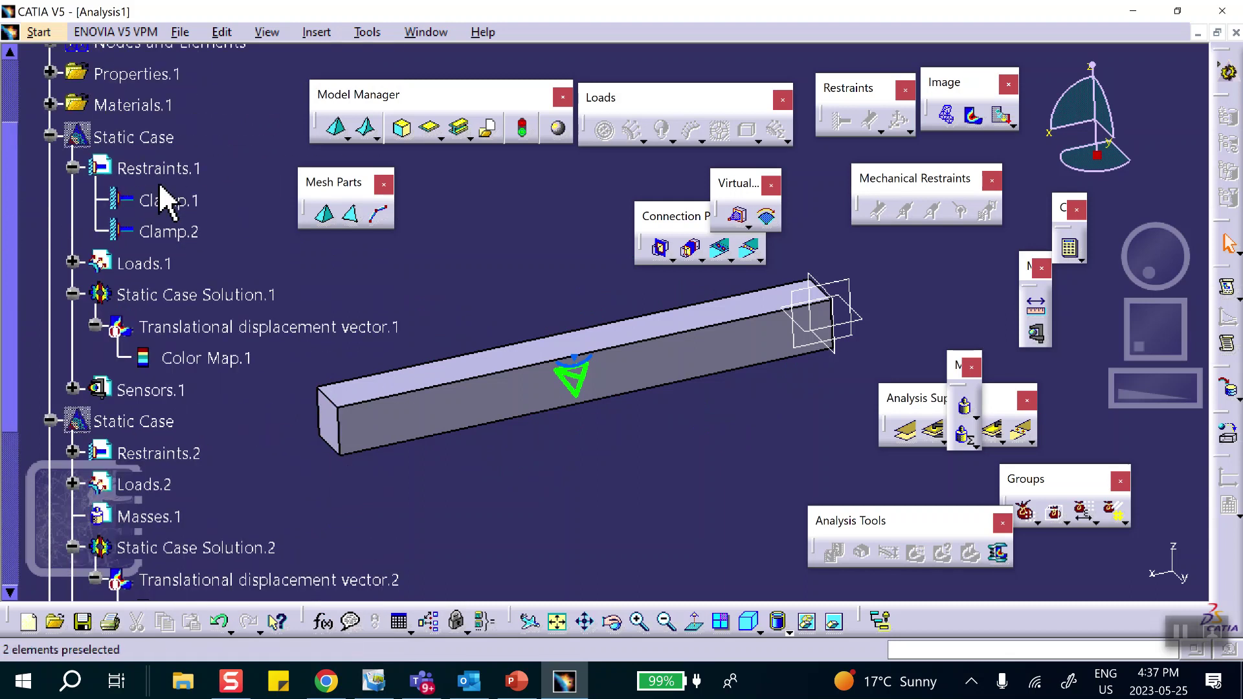
{"action": "right_click", "coordinate": [149, 133]}
{"action": "left_click", "coordinate": [213, 396]}
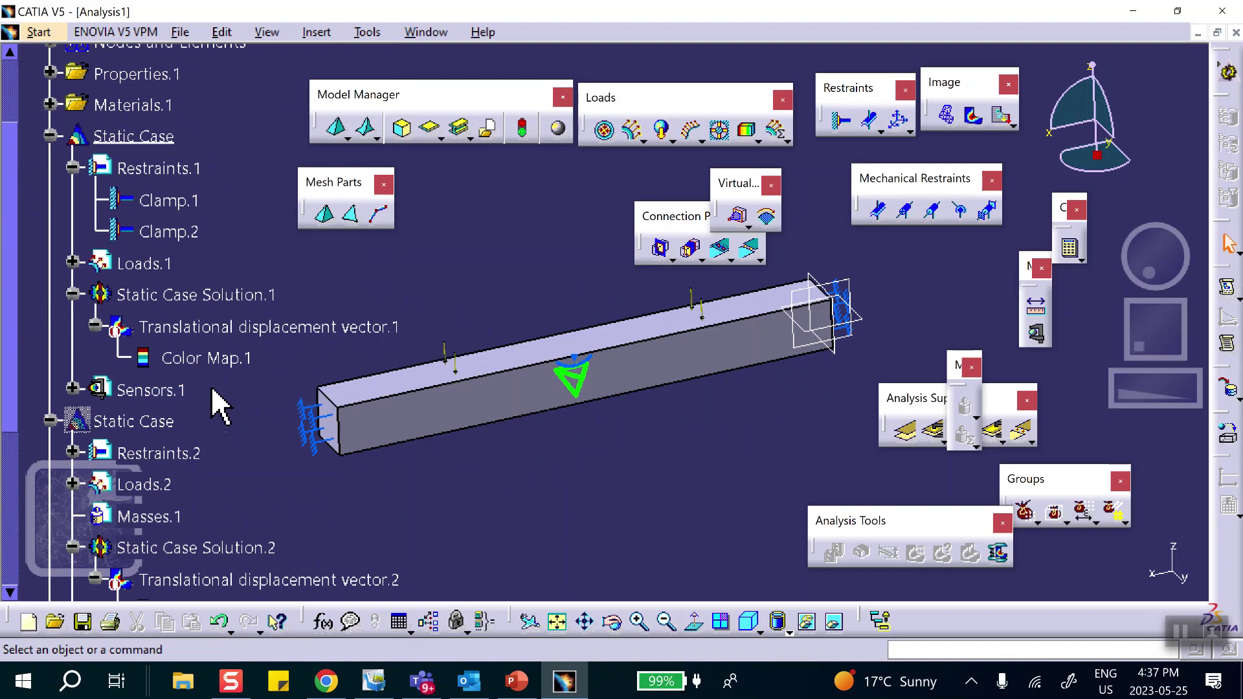
{"action": "double_click", "coordinate": [190, 329]}
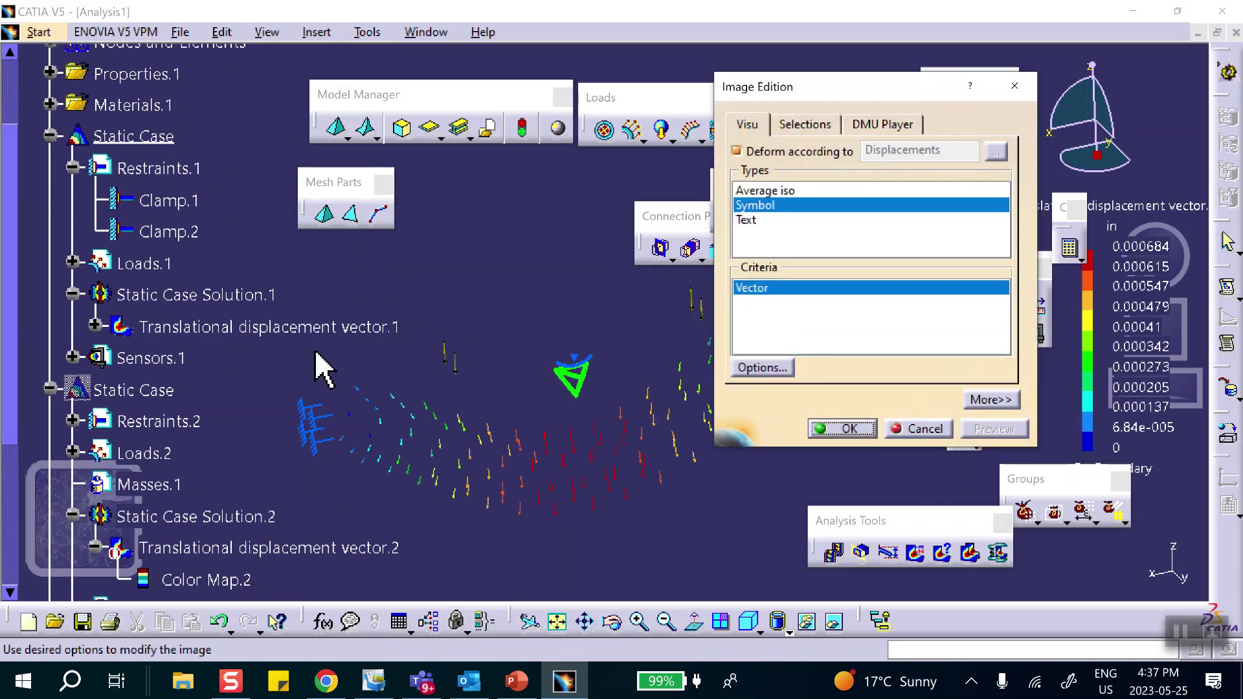
{"action": "left_click", "coordinate": [920, 431]}
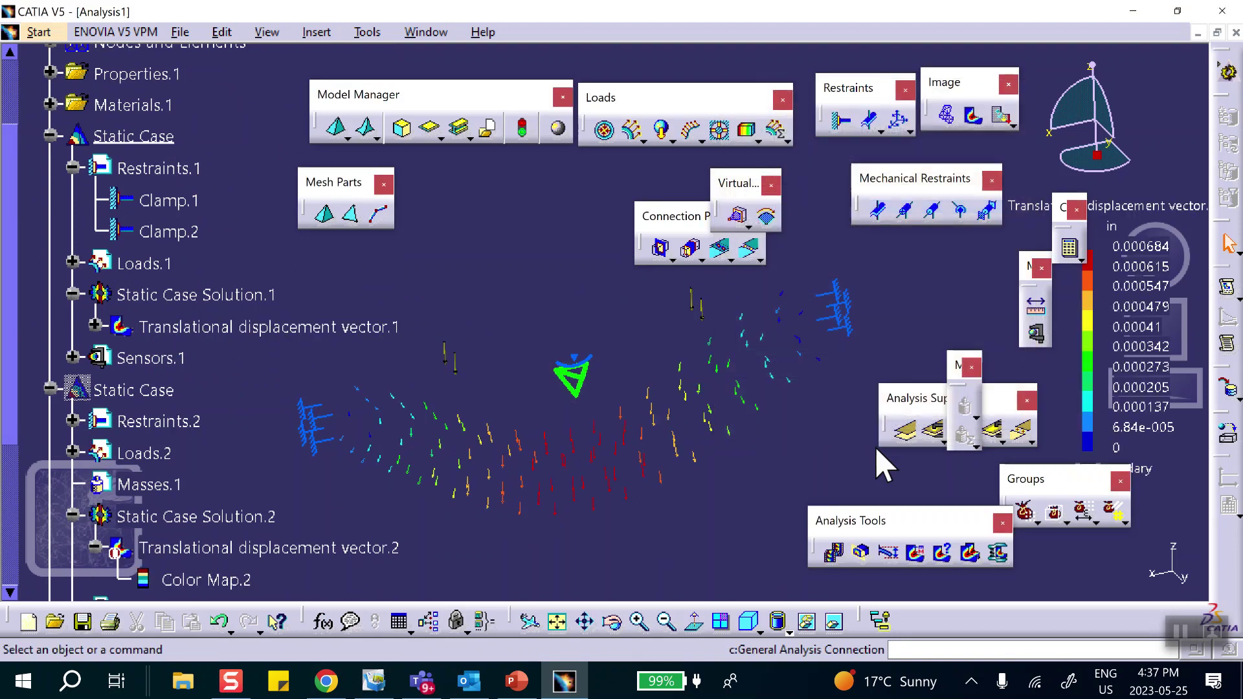
{"action": "right_click", "coordinate": [246, 327]}
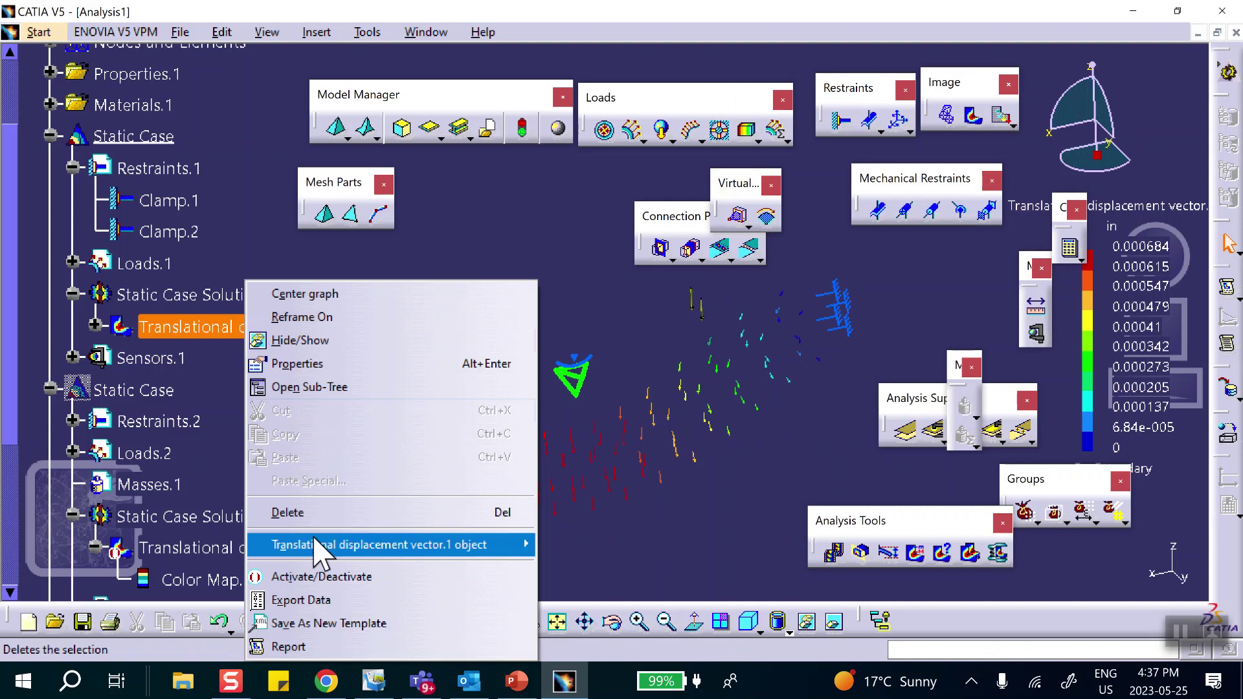
{"action": "left_click", "coordinate": [322, 576]}
Set the second static case as current and switch its Translational displacement vector.2 image on and back off
{"action": "scroll", "coordinate": [244, 324], "scroll_direction": "down", "scroll_amount": 3}
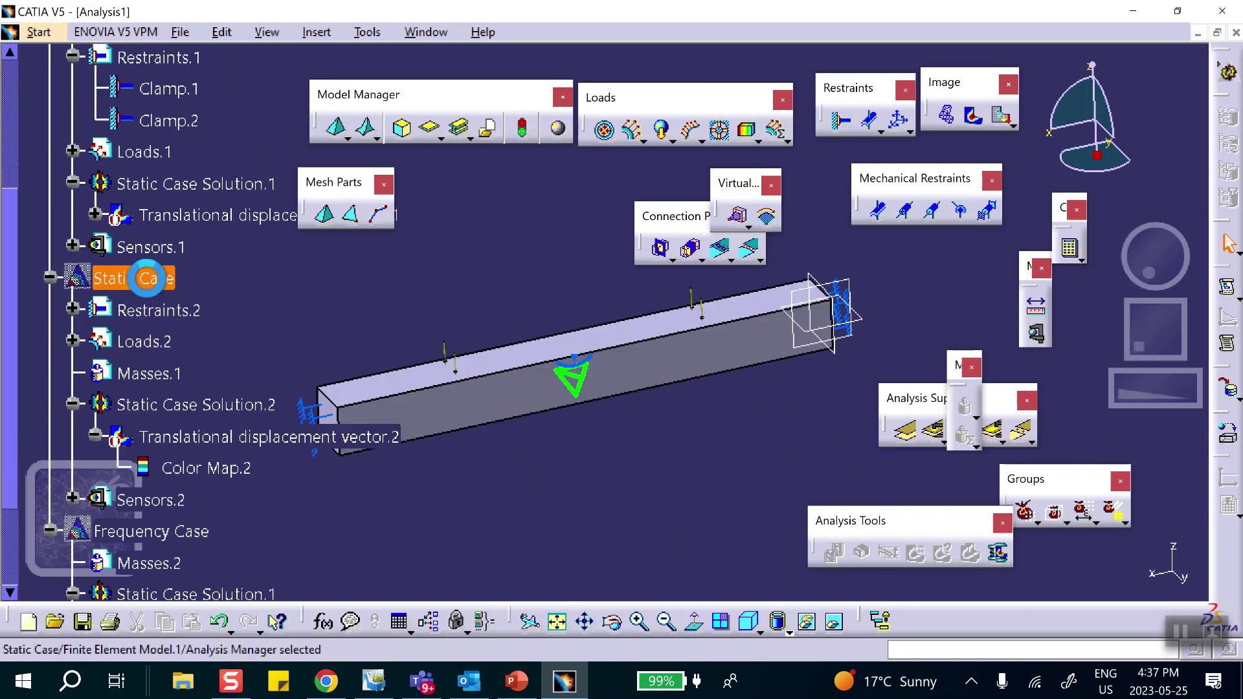
{"action": "right_click", "coordinate": [171, 279]}
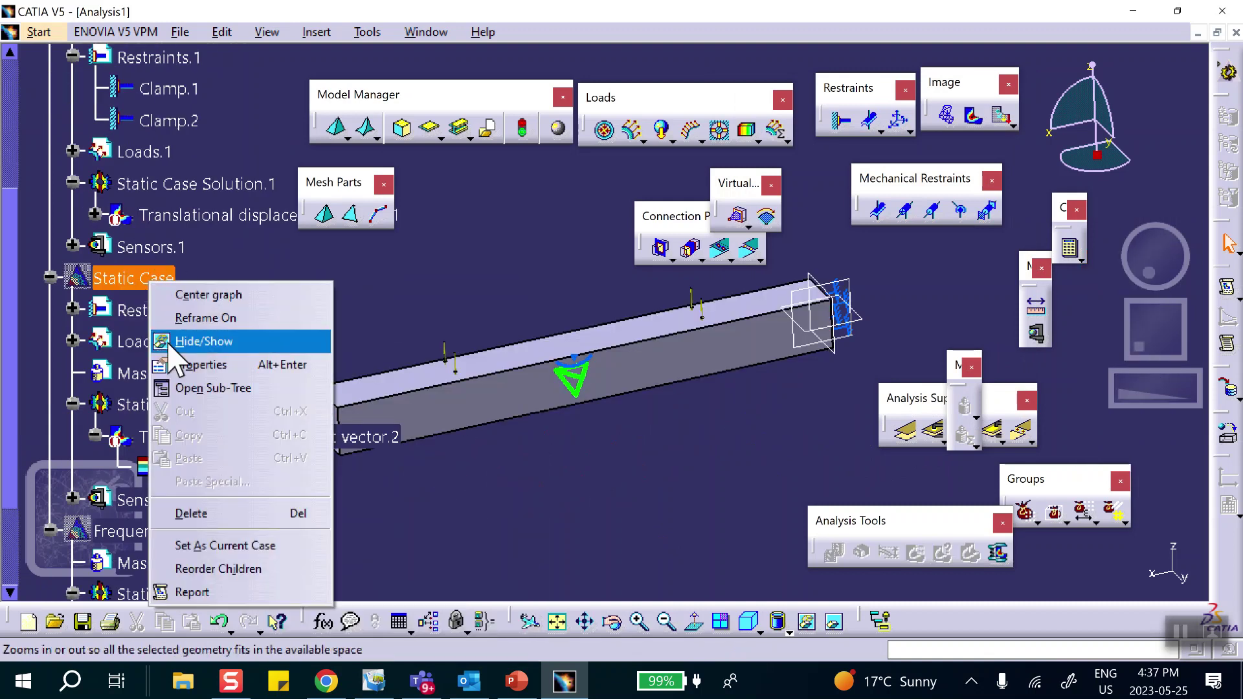
{"action": "left_click", "coordinate": [217, 547]}
{"action": "scroll", "coordinate": [319, 314], "scroll_direction": "down", "scroll_amount": 3}
{"action": "double_click", "coordinate": [214, 270]}
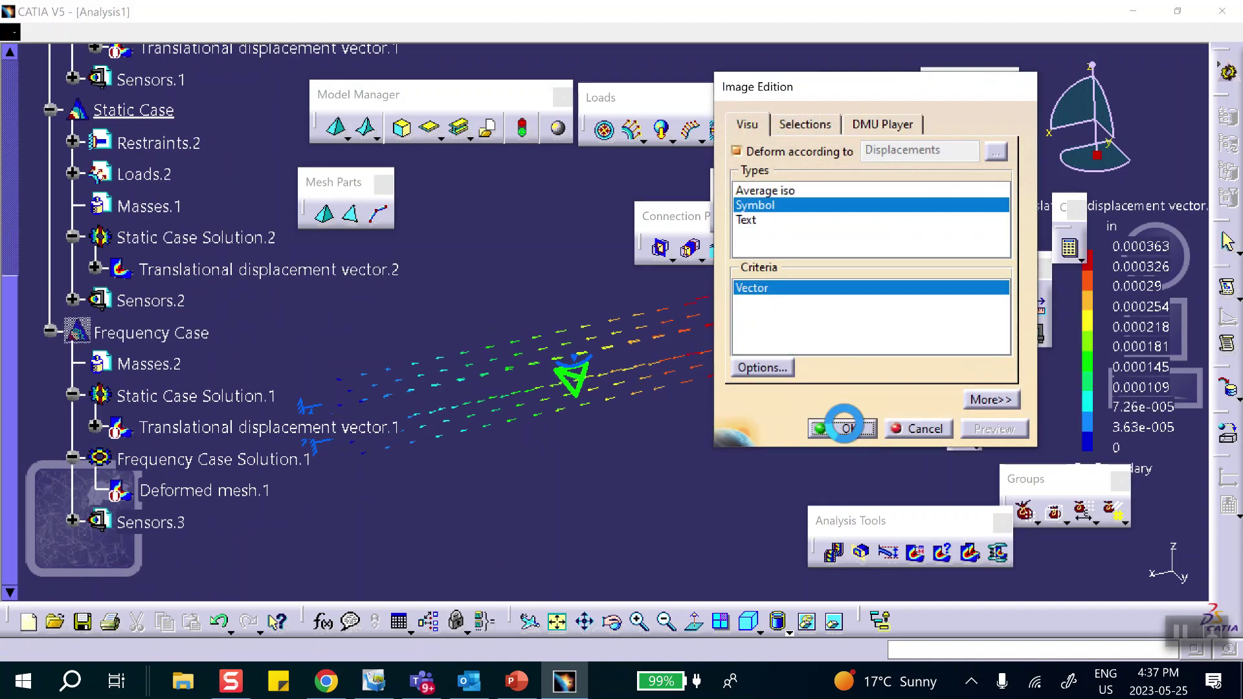
{"action": "left_click", "coordinate": [849, 429]}
{"action": "left_click", "coordinate": [188, 272]}
{"action": "right_click", "coordinate": [186, 273]}
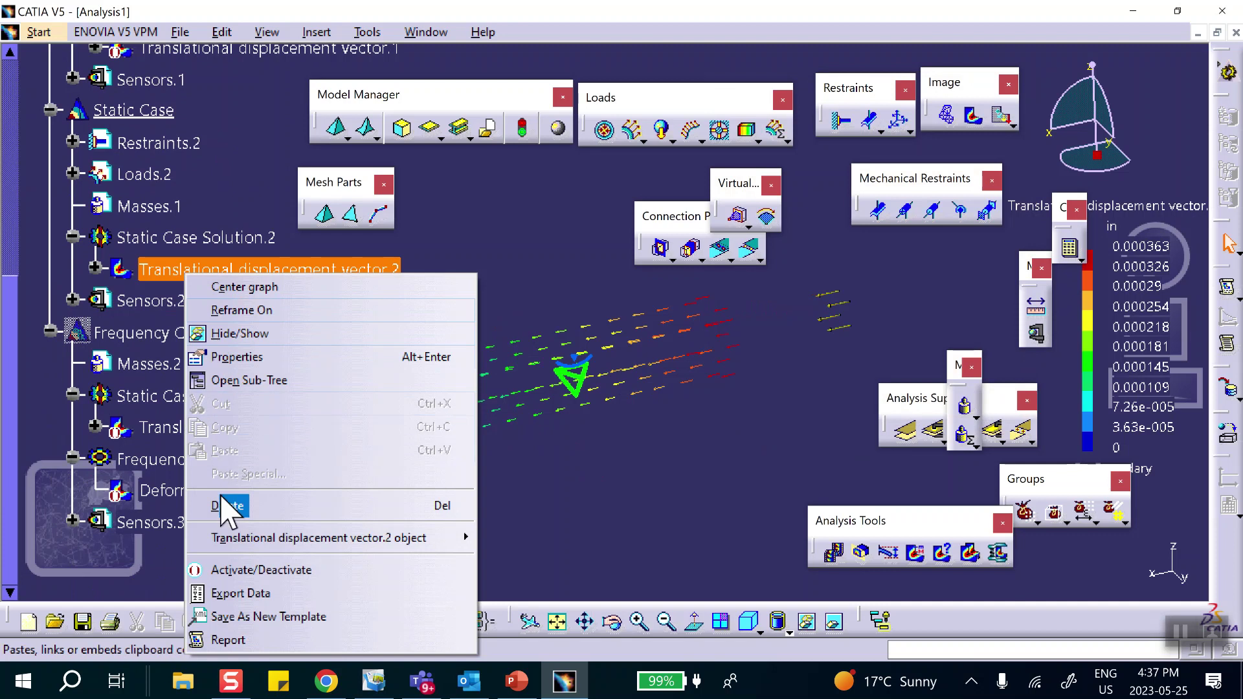
{"action": "left_click", "coordinate": [217, 571]}
Set the frequency case as the current case
{"action": "scroll", "coordinate": [259, 377], "scroll_direction": "down", "scroll_amount": 3}
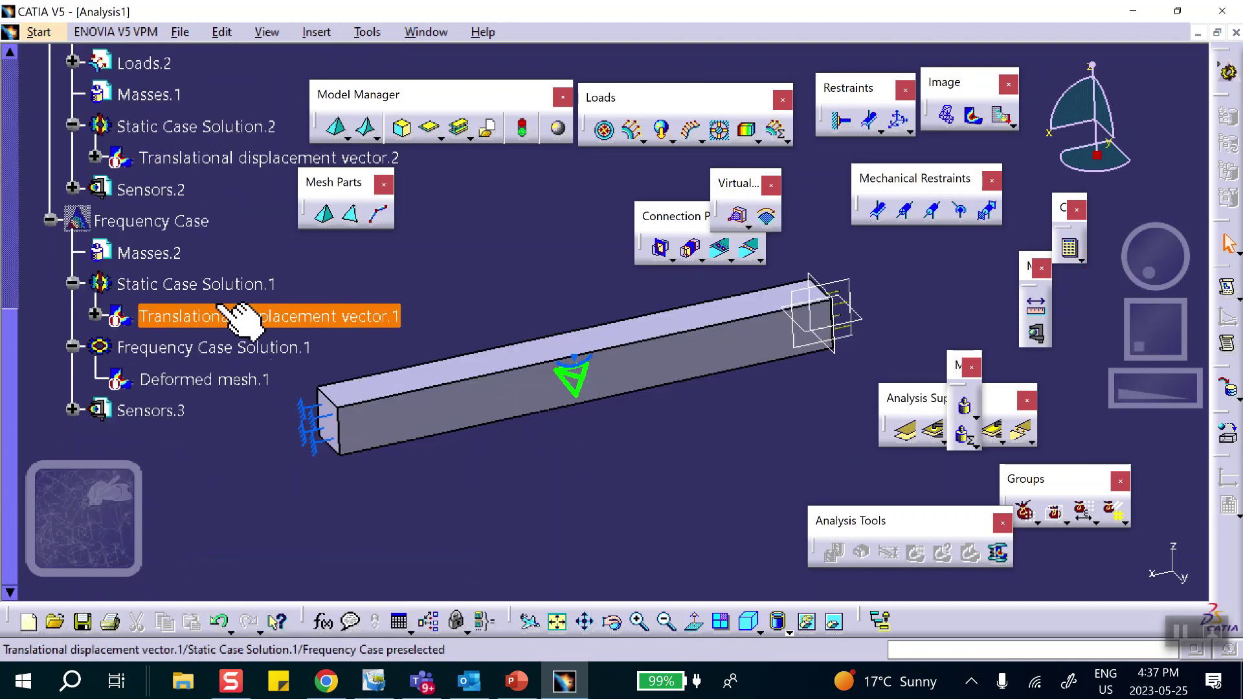
{"action": "right_click", "coordinate": [181, 223]}
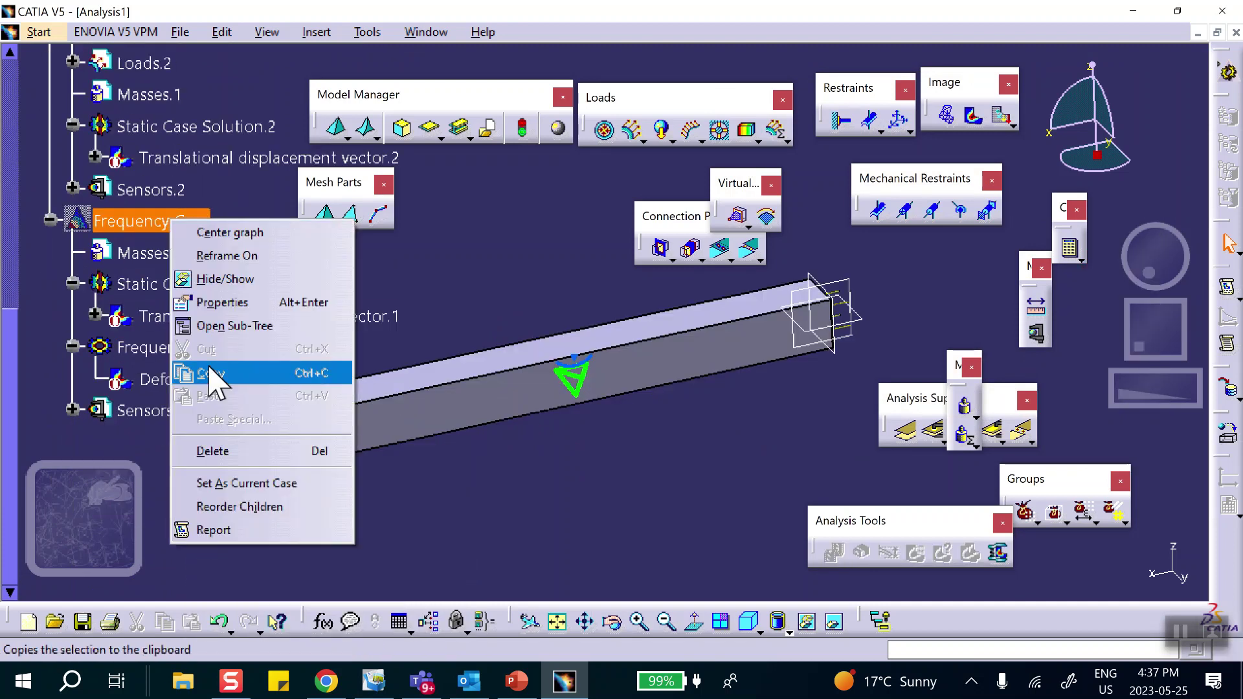
{"action": "left_click", "coordinate": [238, 486]}
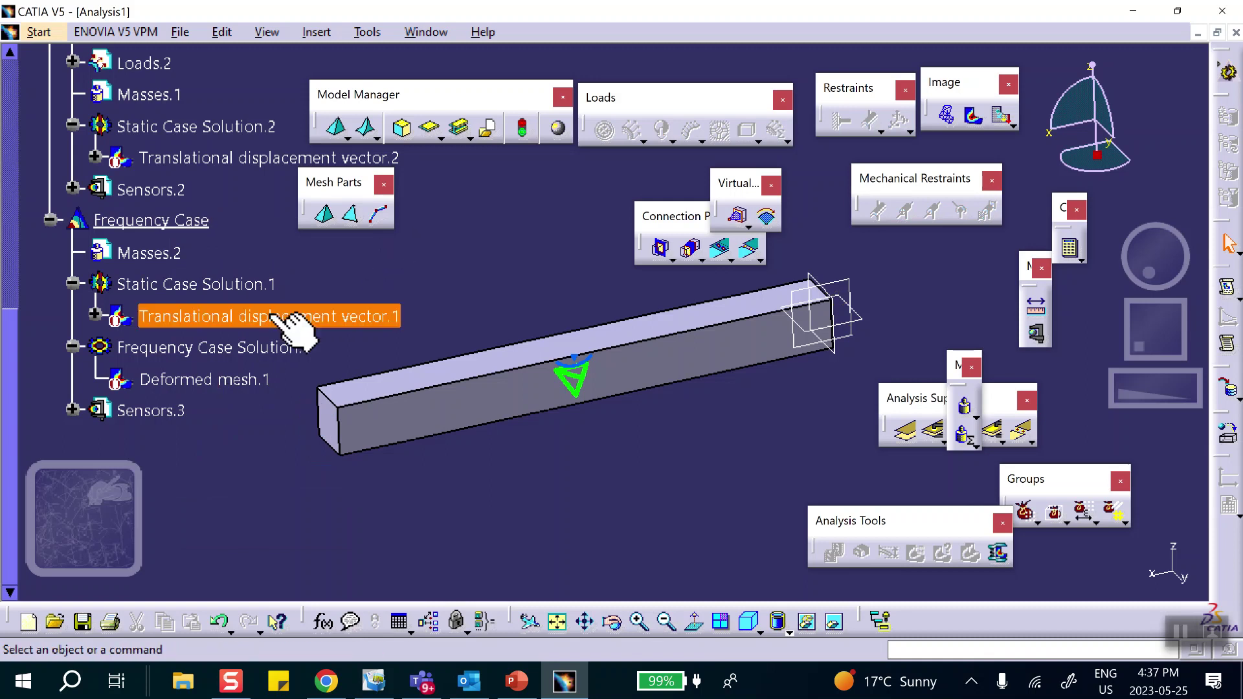
Reactivate the Deformed mesh.1 image and view the vibration shapes of modes 2, 4 and 8 among its occurrences
{"action": "double_click", "coordinate": [195, 379]}
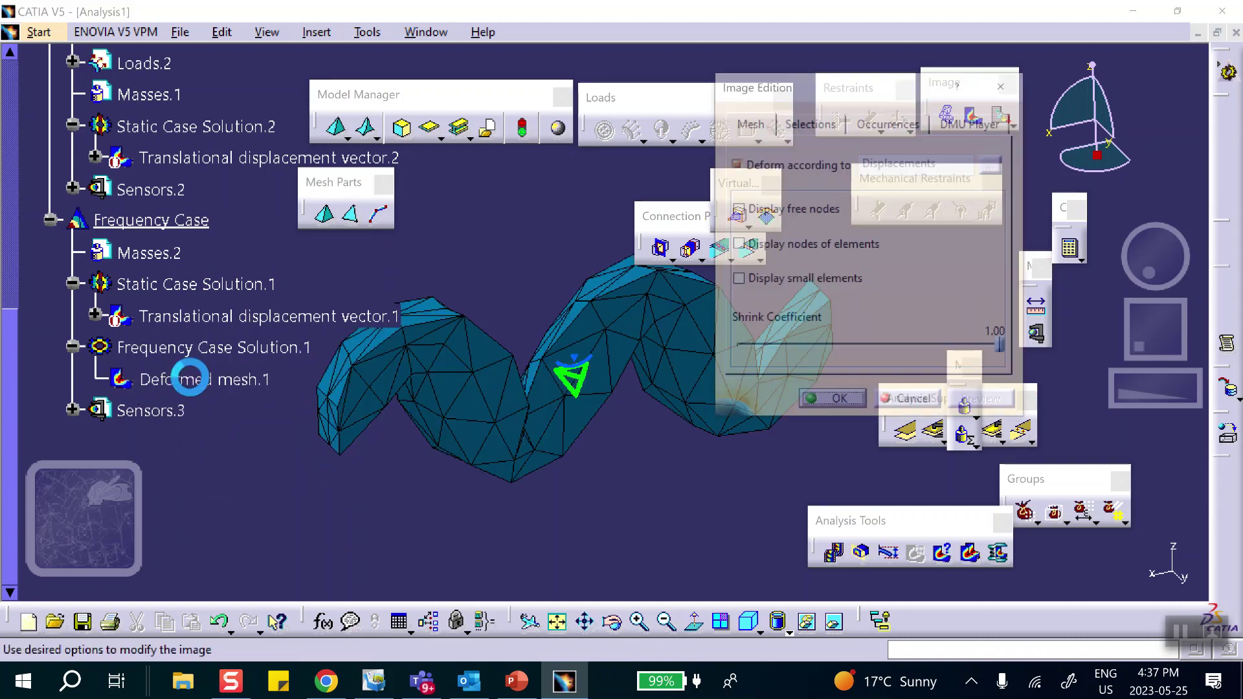
{"action": "left_click", "coordinate": [892, 125]}
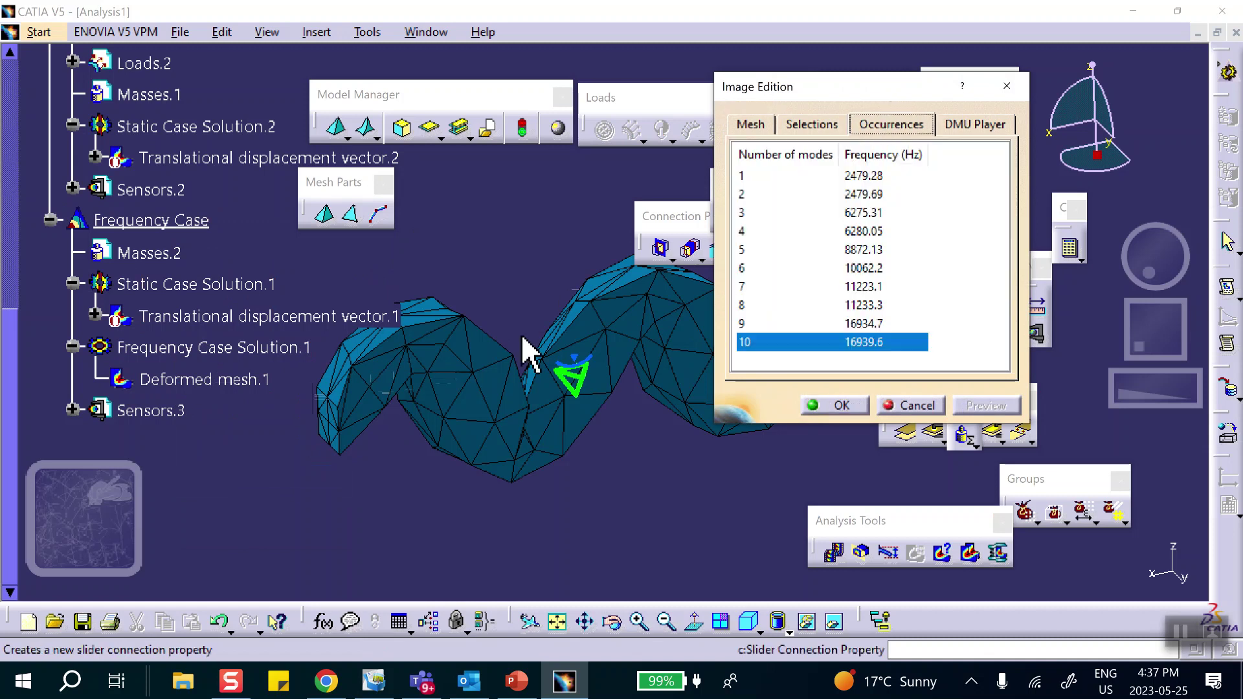
{"action": "left_click", "coordinate": [809, 195]}
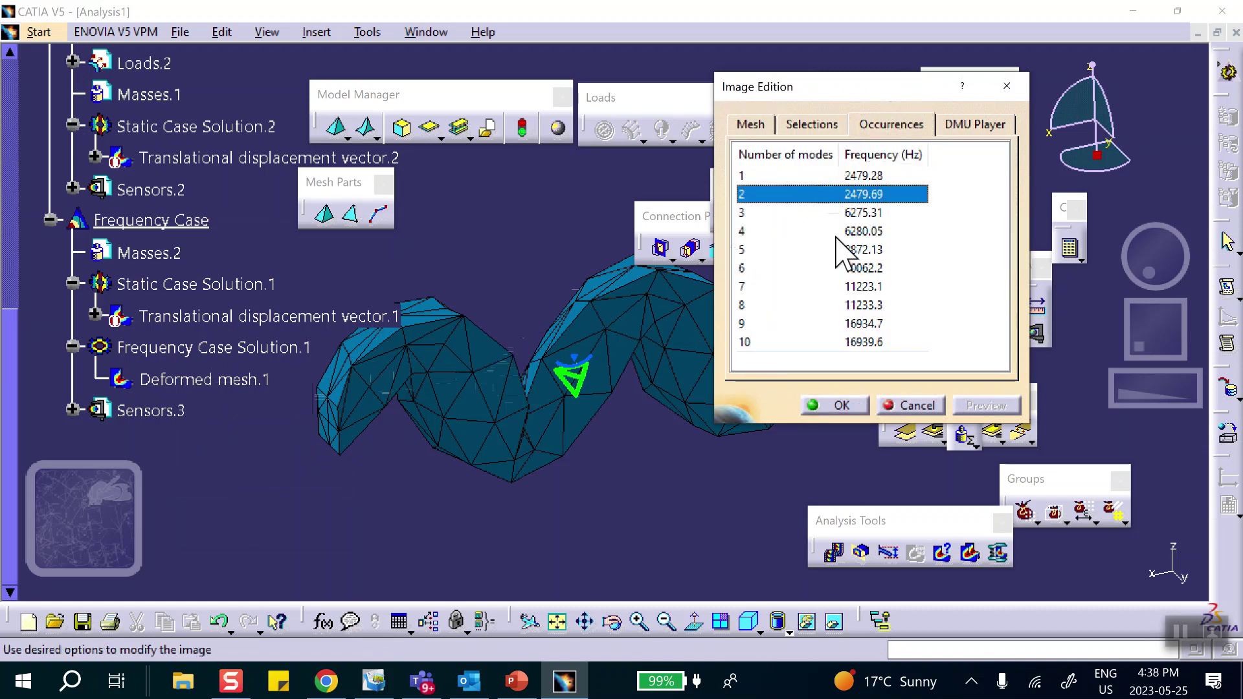
{"action": "left_click", "coordinate": [835, 231]}
{"action": "left_click", "coordinate": [834, 305]}
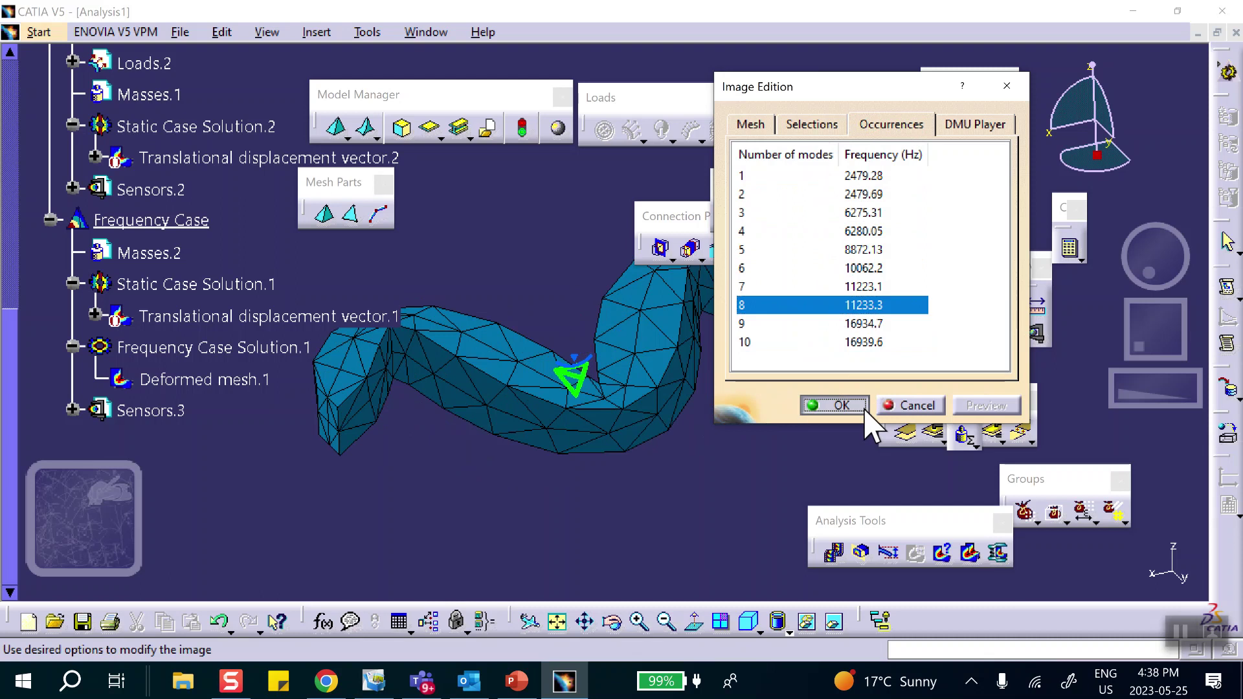
{"action": "left_click", "coordinate": [915, 406]}
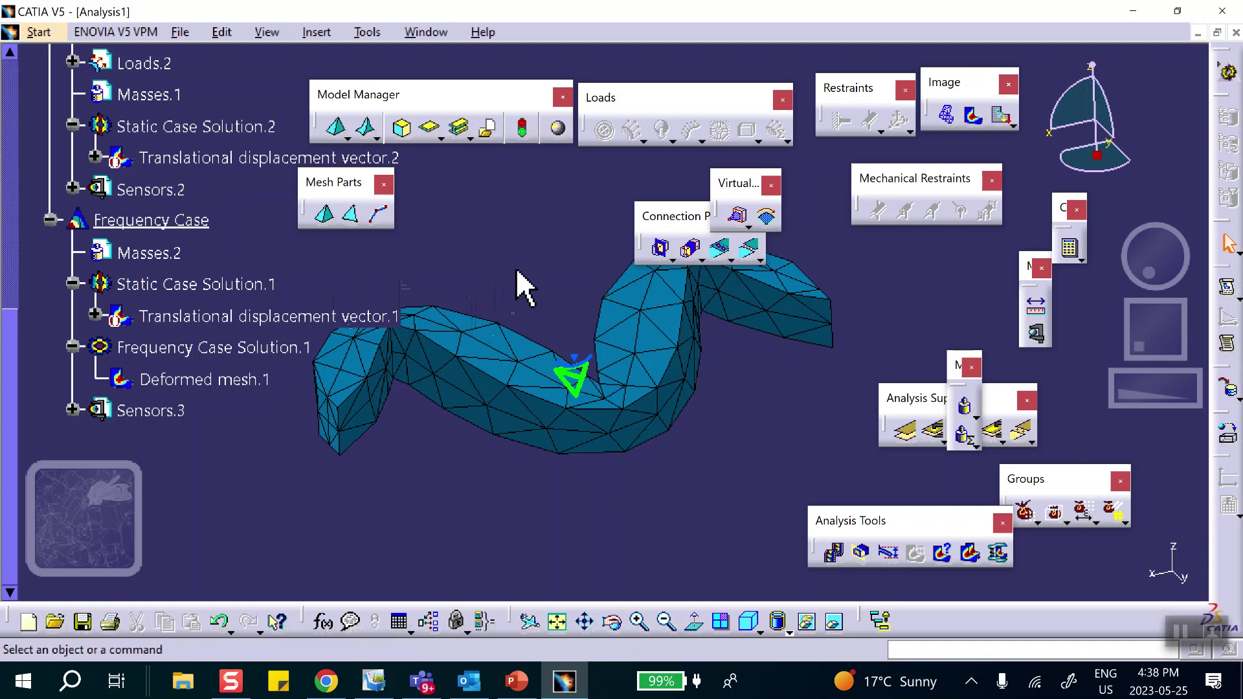
Deactivate the Deformed mesh.1 image of Frequency Case Solution.1
{"action": "middle_click_drag", "start_coordinate": [510, 276], "coordinate": [530, 321]}
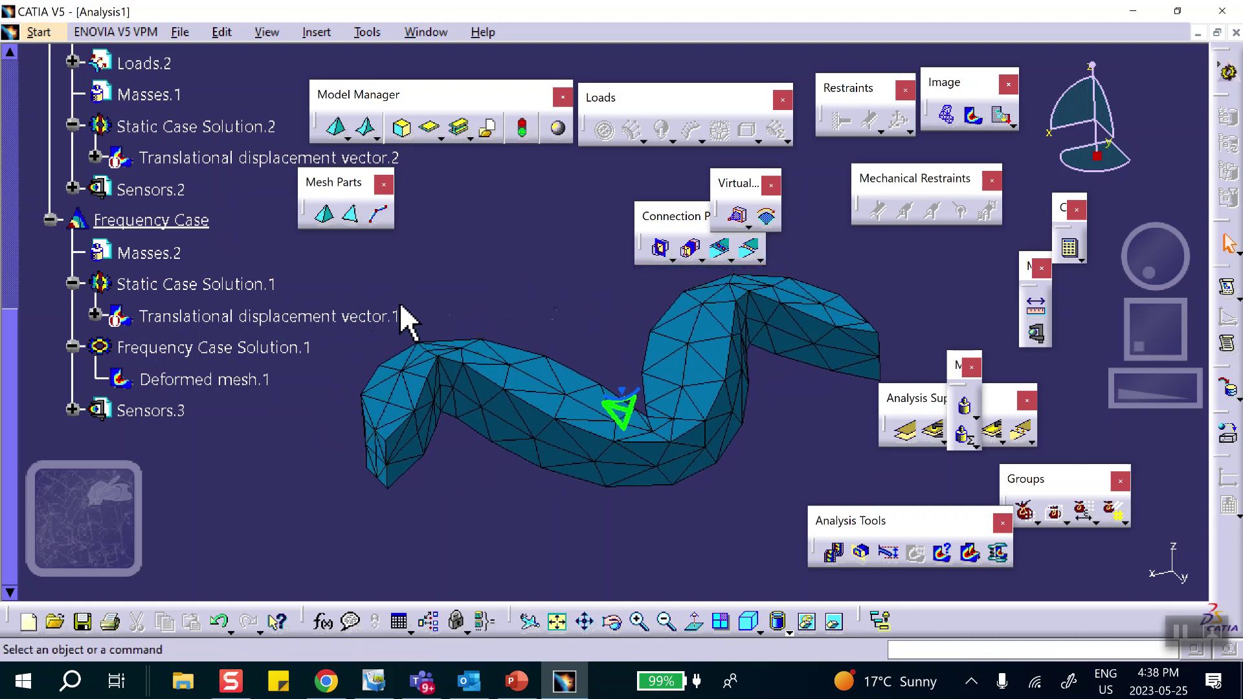
{"action": "scroll", "coordinate": [272, 343], "scroll_direction": "down", "scroll_amount": 1}
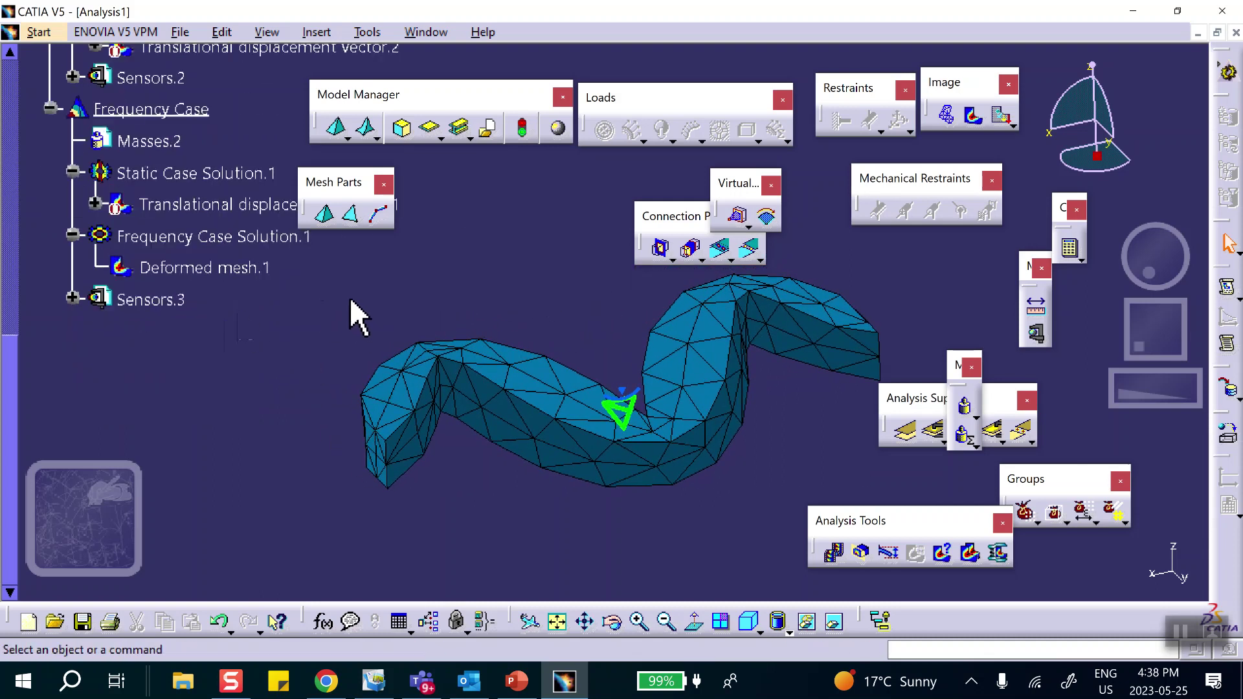
{"action": "right_click", "coordinate": [169, 268]}
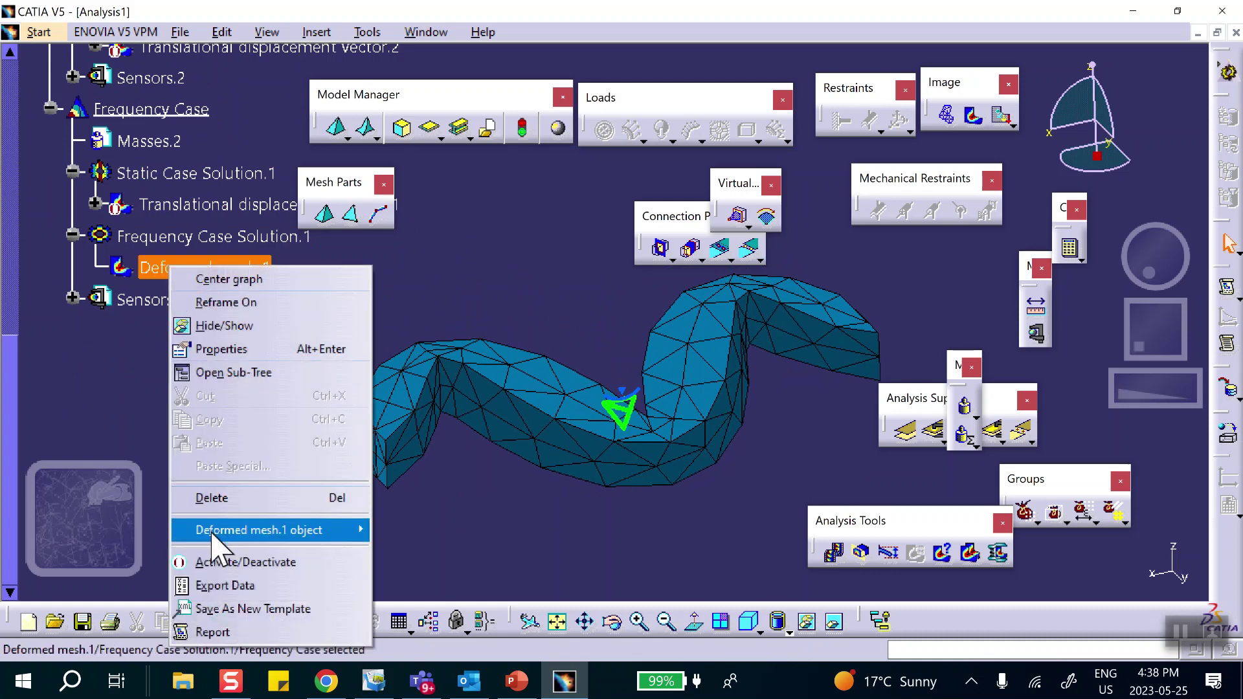
{"action": "left_click", "coordinate": [214, 562]}
Check the load case slide in PowerPoint, return to CATIA and insert a buckling case referencing Static Case Solution.2 of the second static case
{"action": "left_click", "coordinate": [516, 680]}
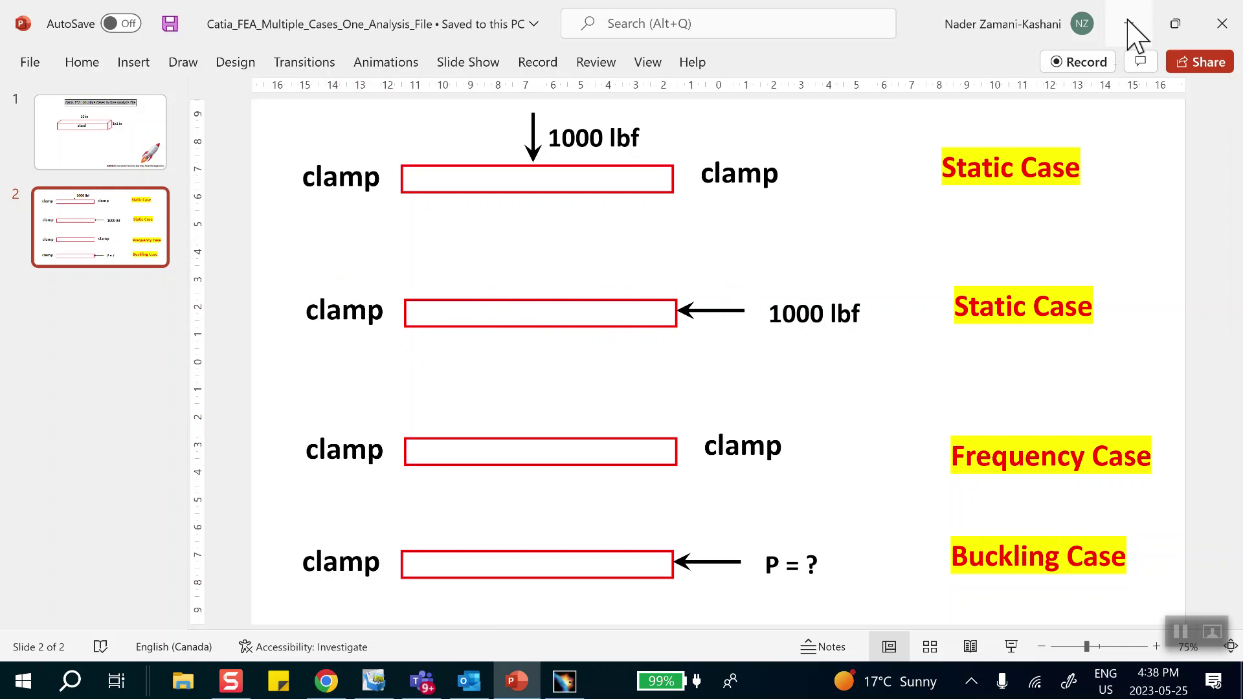
{"action": "left_click", "coordinate": [564, 681]}
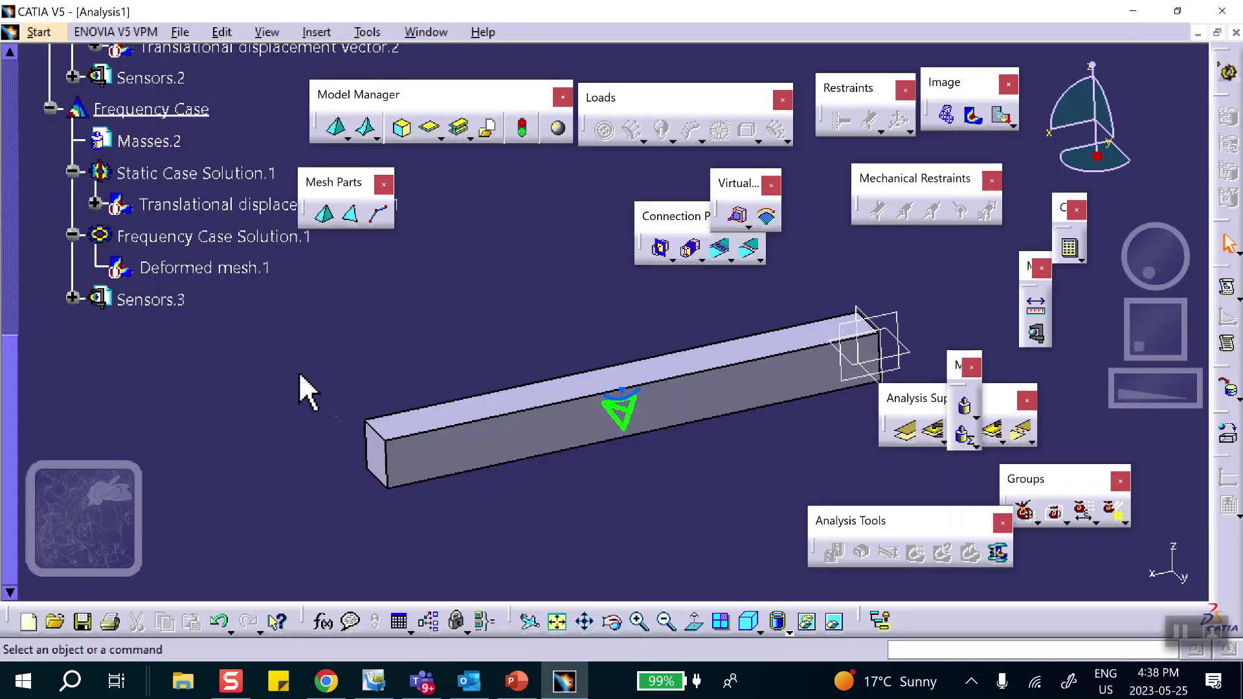
{"action": "left_click", "coordinate": [317, 33]}
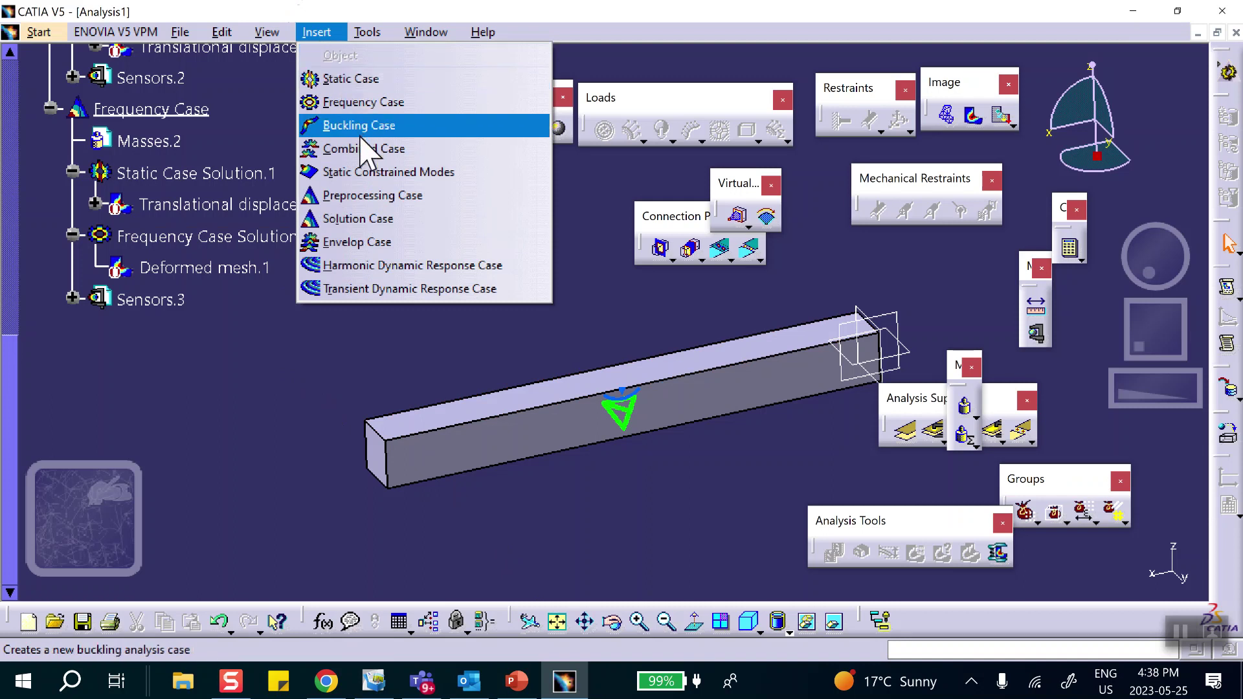
{"action": "left_click", "coordinate": [361, 127]}
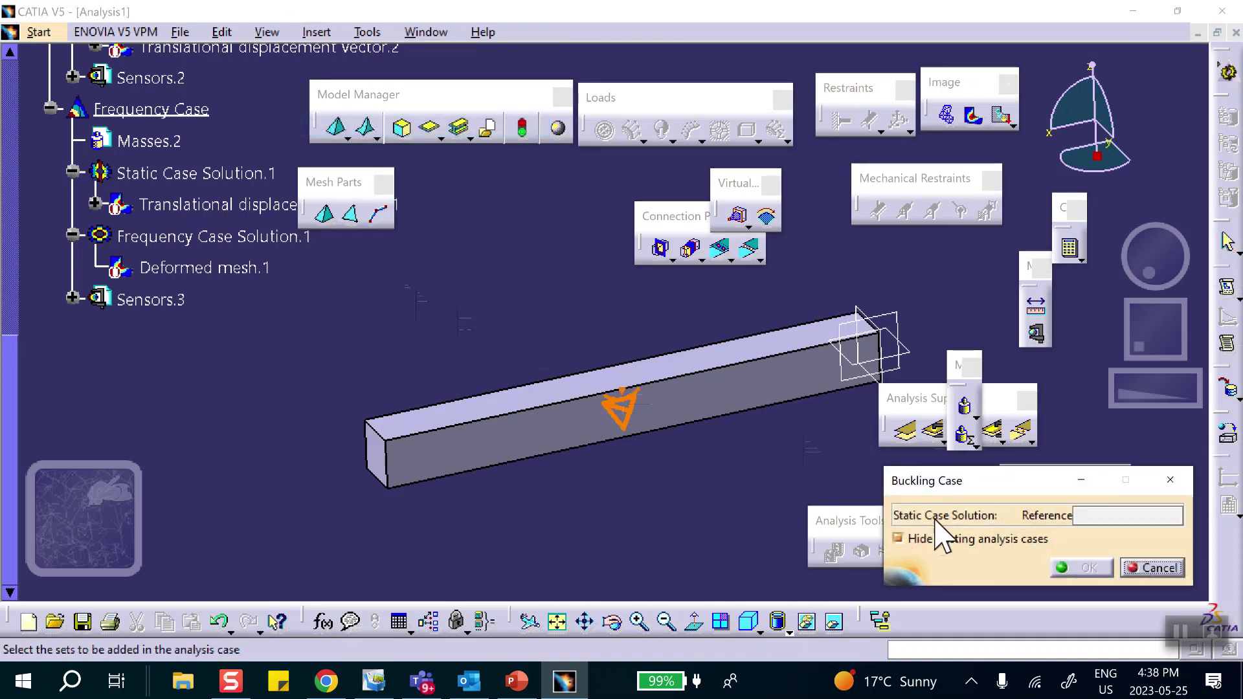
{"action": "scroll", "coordinate": [285, 404], "scroll_direction": "up", "scroll_amount": 5}
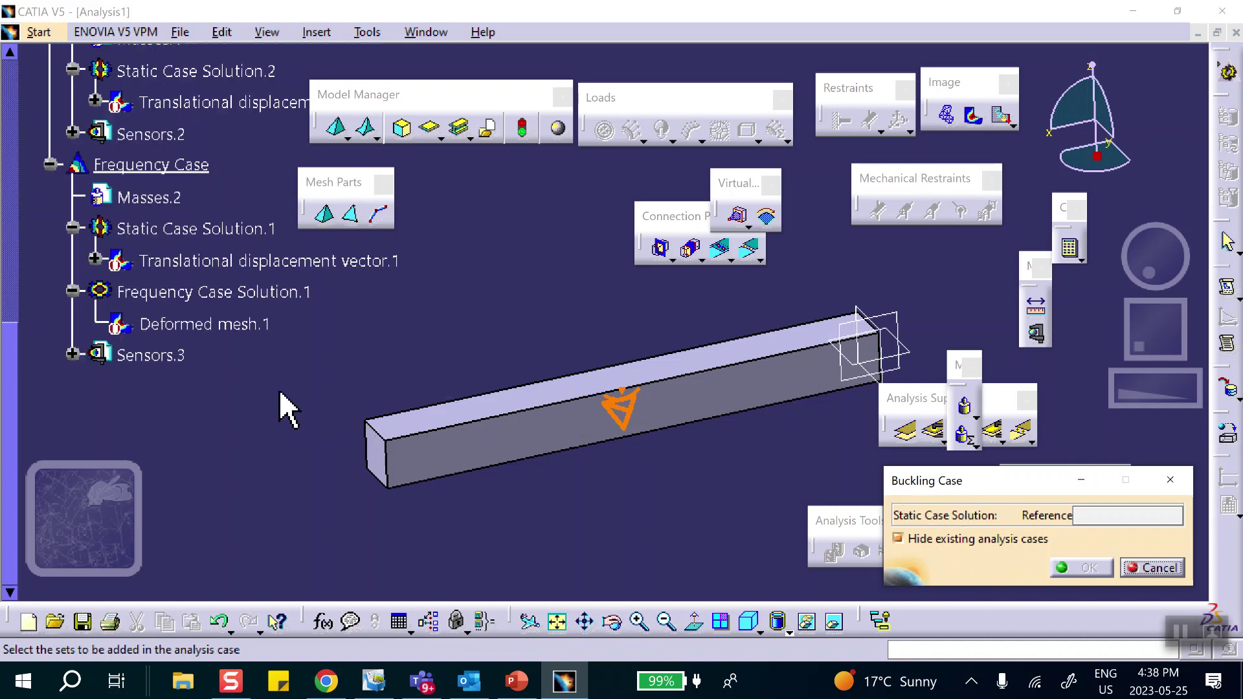
{"action": "scroll", "coordinate": [246, 391], "scroll_direction": "up", "scroll_amount": 1}
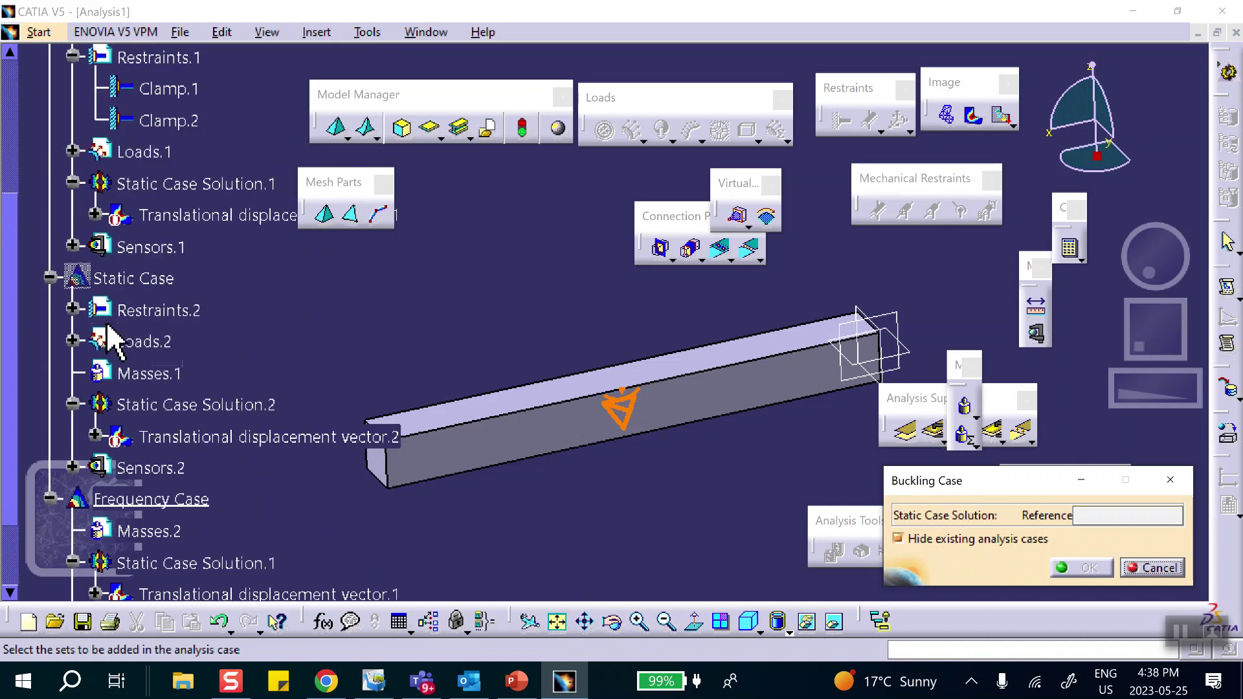
{"action": "left_click", "coordinate": [262, 405]}
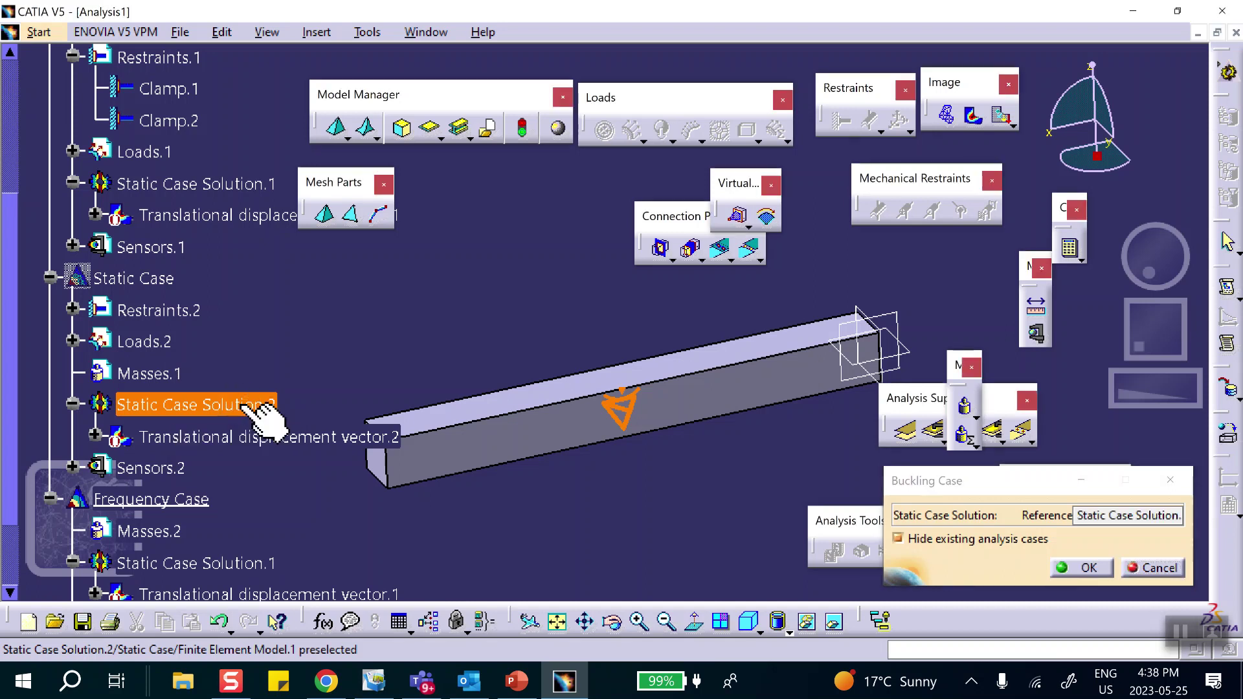
{"action": "left_click", "coordinate": [1085, 568]}
Expand the new Buckling Case and compute only Buckling Case Solution.1 using the Analysis Case Solution Selection option
{"action": "scroll", "coordinate": [172, 356], "scroll_direction": "down", "scroll_amount": 4}
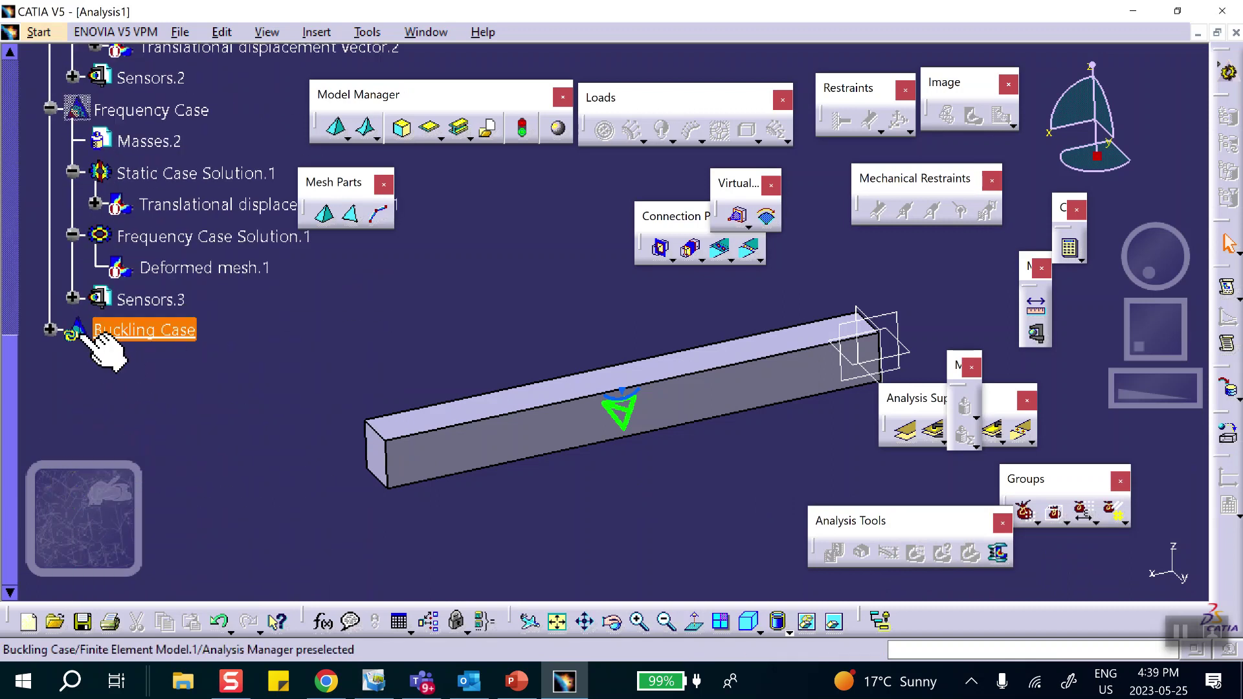
{"action": "left_click", "coordinate": [49, 330]}
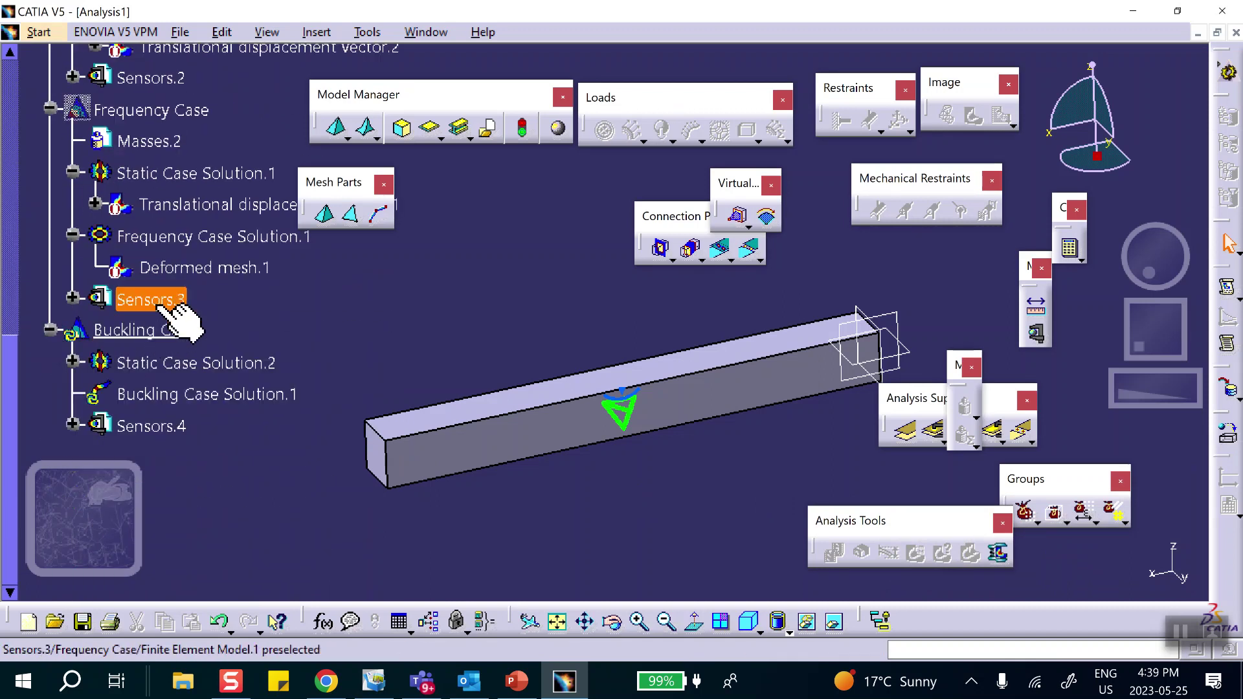
{"action": "left_click", "coordinate": [1072, 251]}
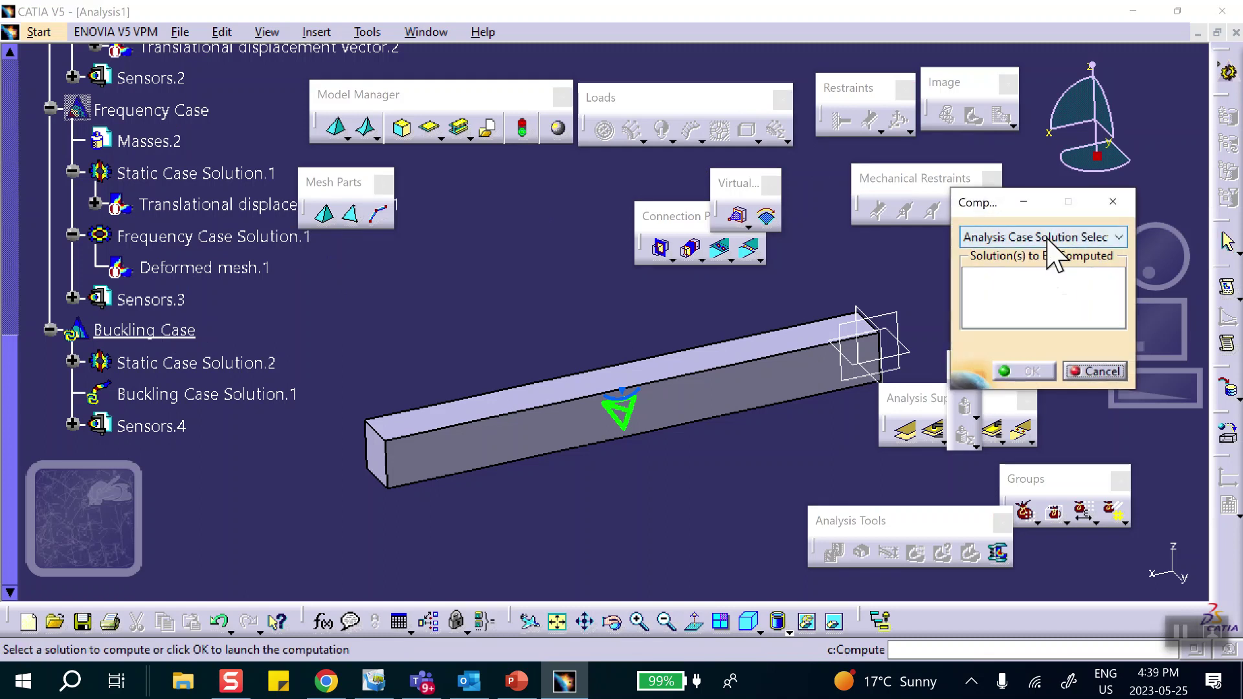
{"action": "left_click", "coordinate": [1052, 238]}
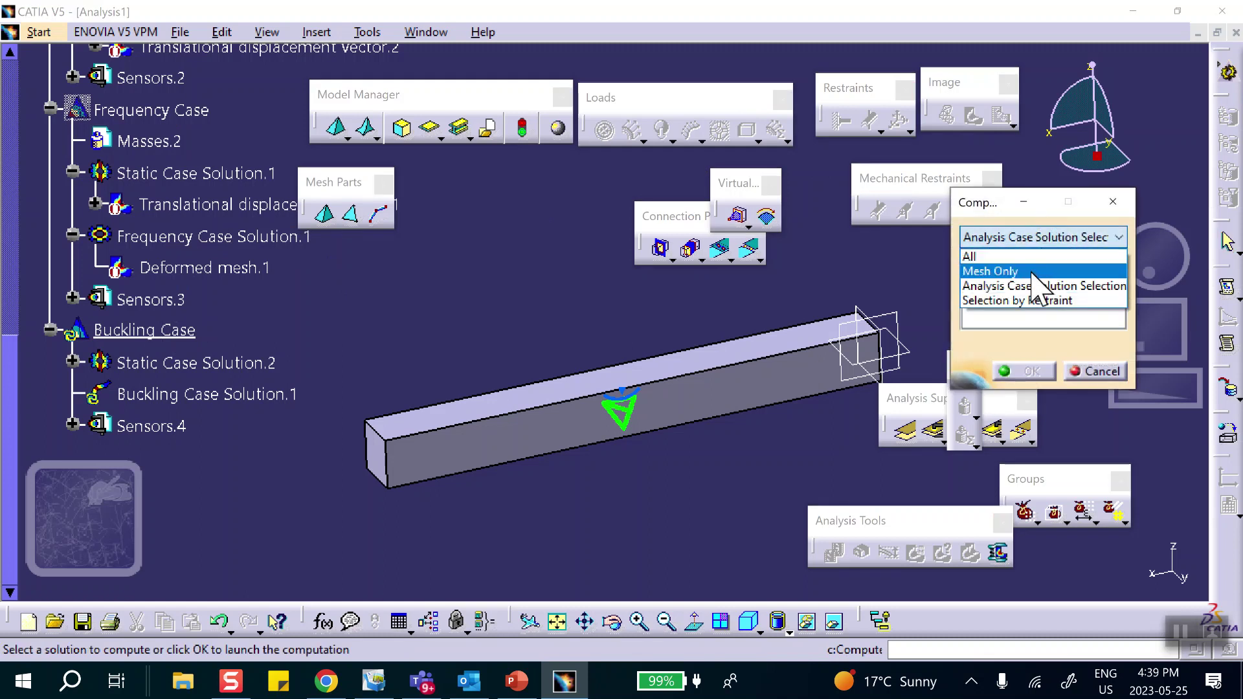
{"action": "left_click", "coordinate": [1022, 288]}
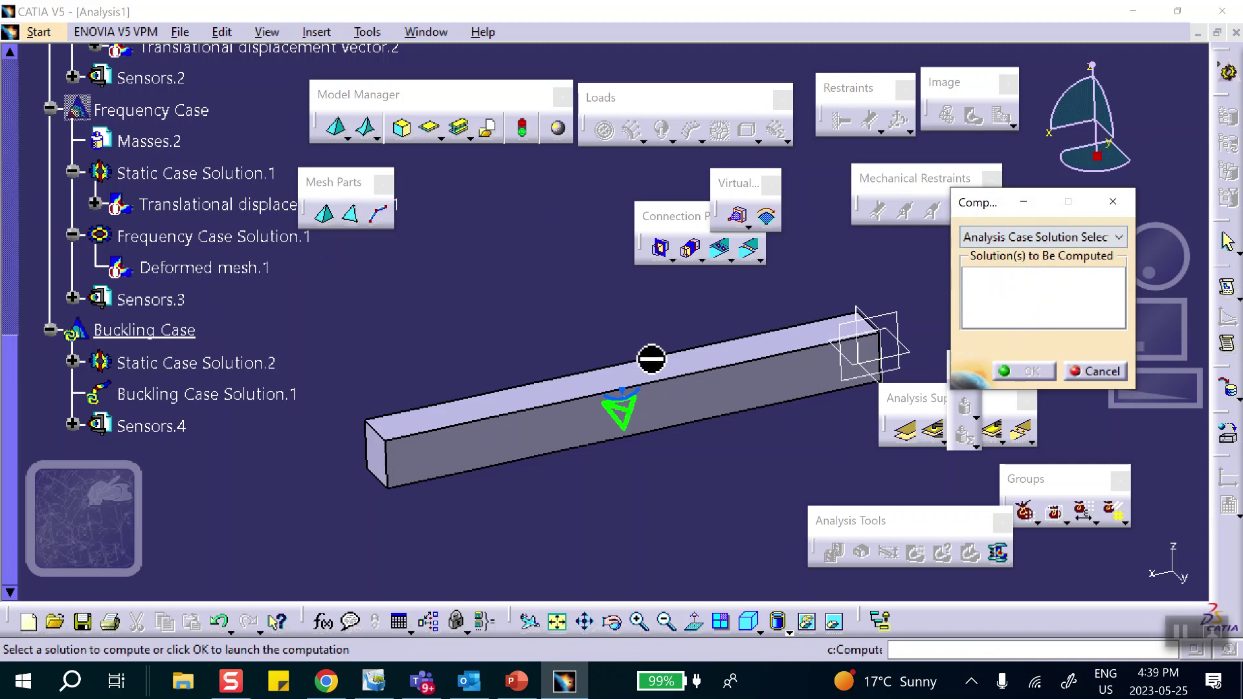
{"action": "left_click", "coordinate": [191, 397]}
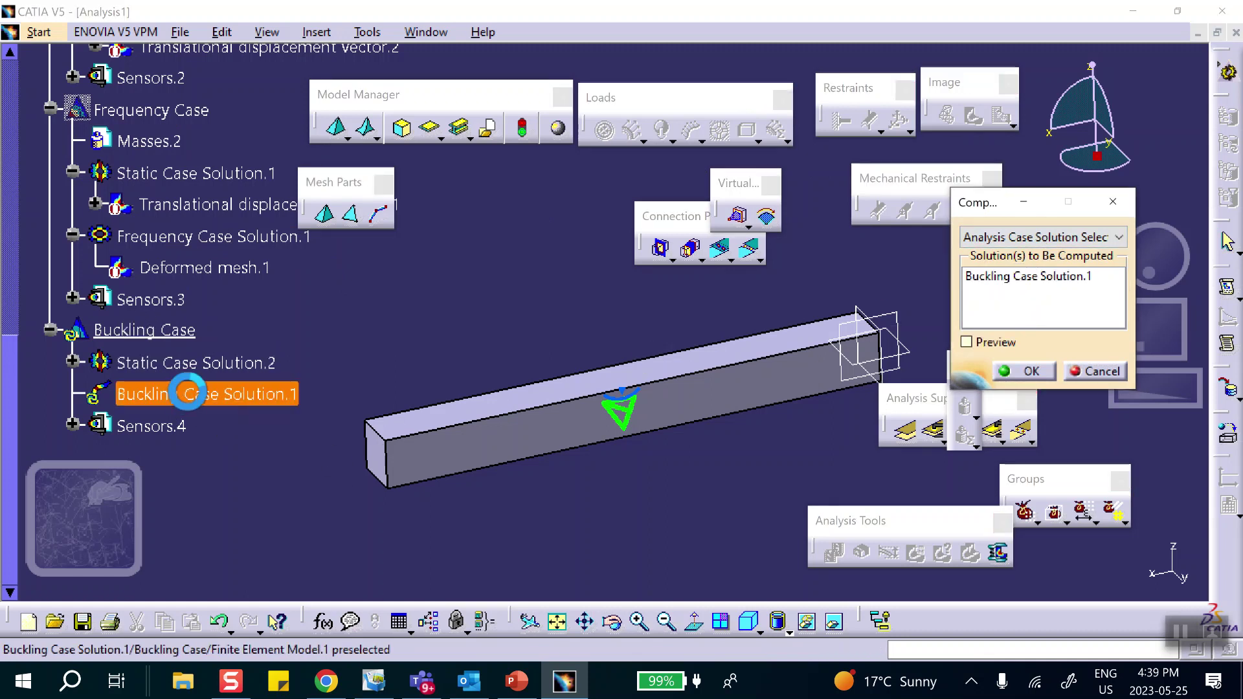
{"action": "left_click", "coordinate": [1027, 371]}
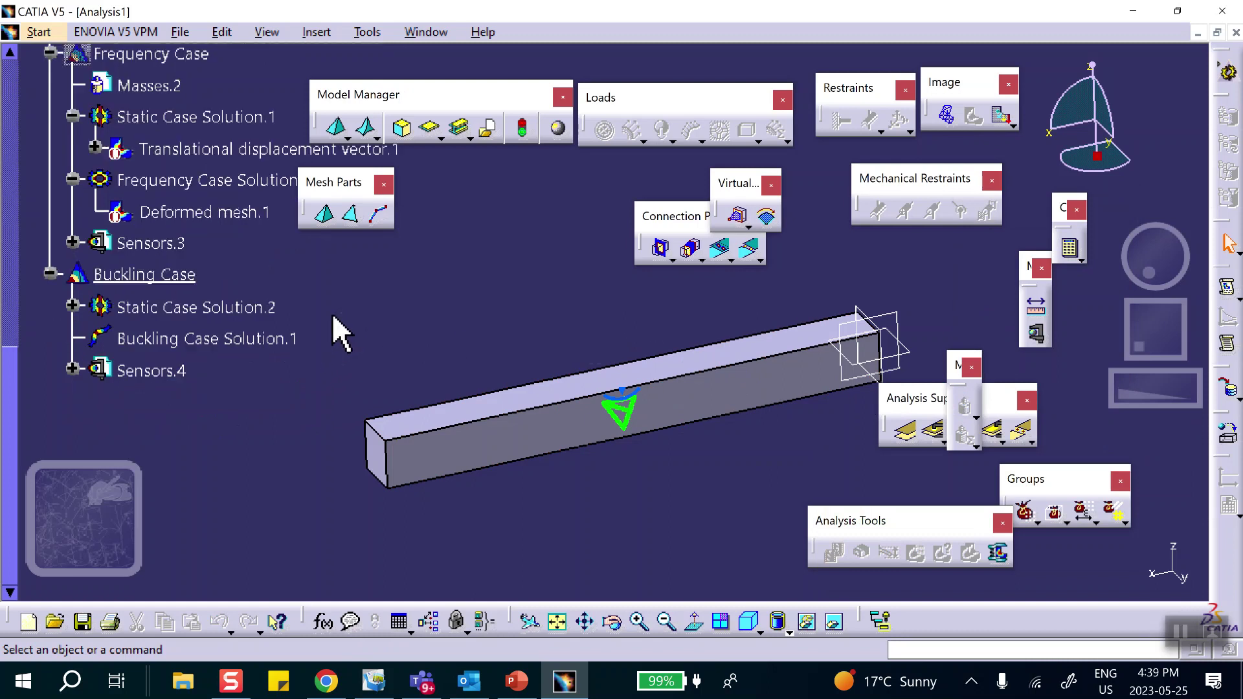
Create a deformed mesh image for Buckling Case Solution.1 and open its list of mode occurrences
{"action": "left_click", "coordinate": [945, 115]}
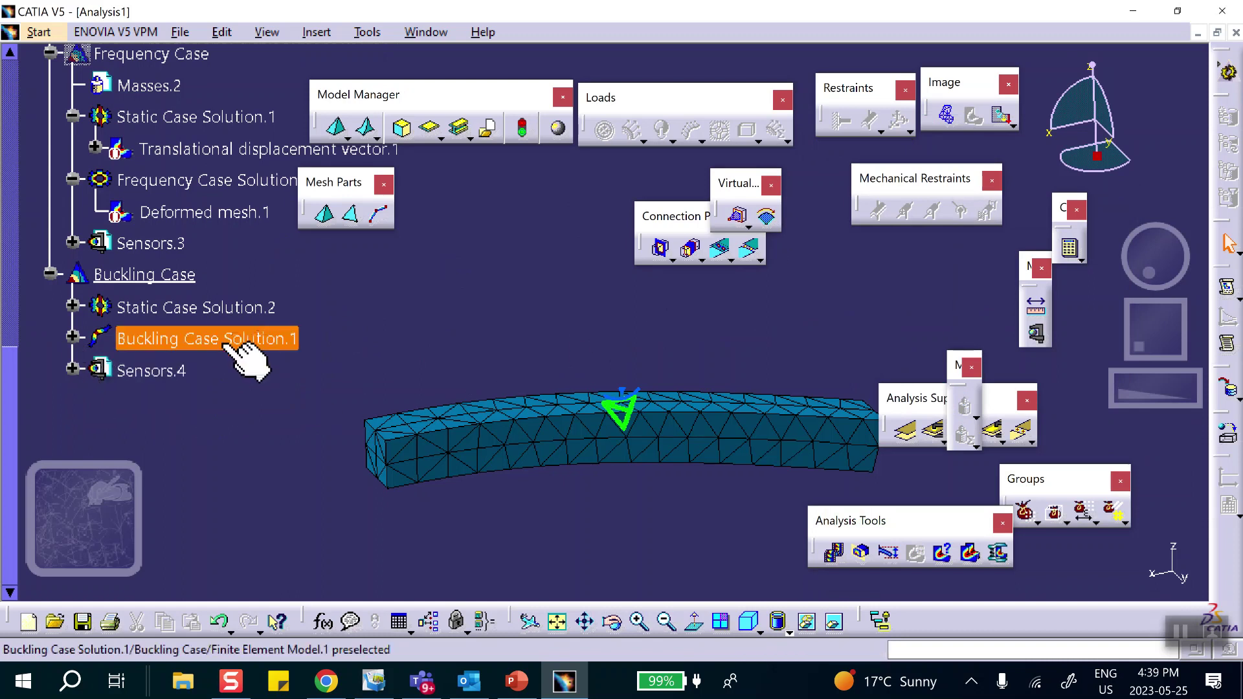
{"action": "left_click", "coordinate": [72, 337]}
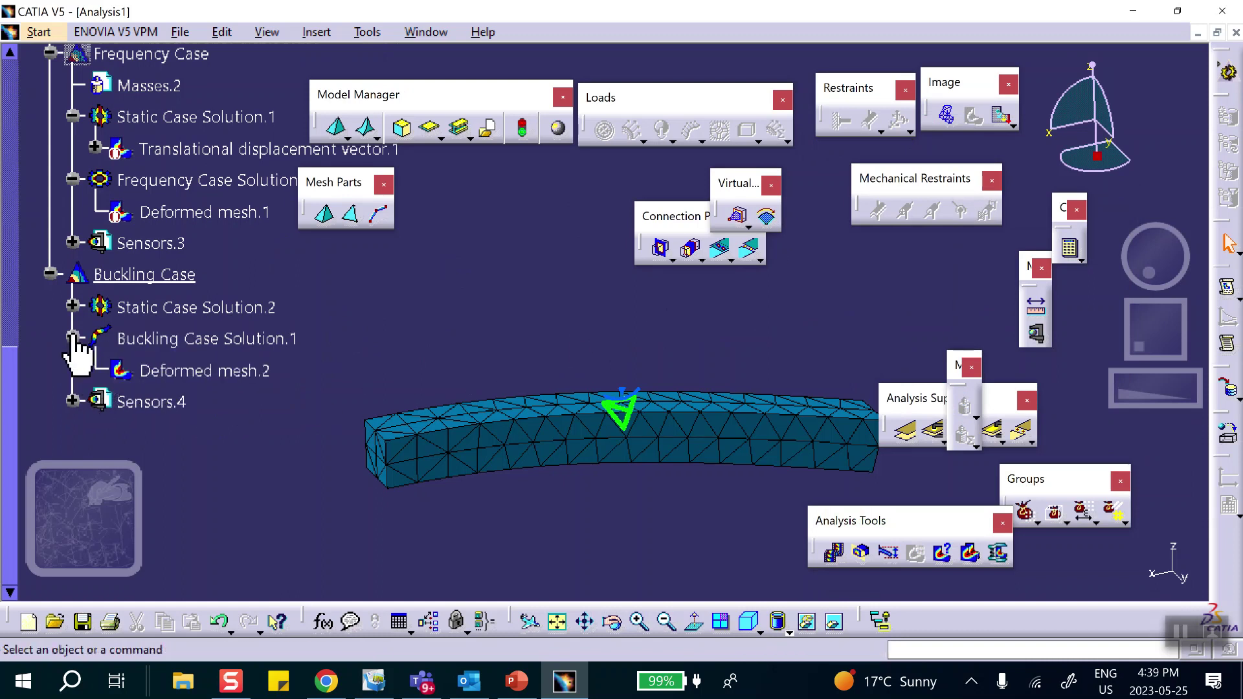
{"action": "double_click", "coordinate": [210, 369]}
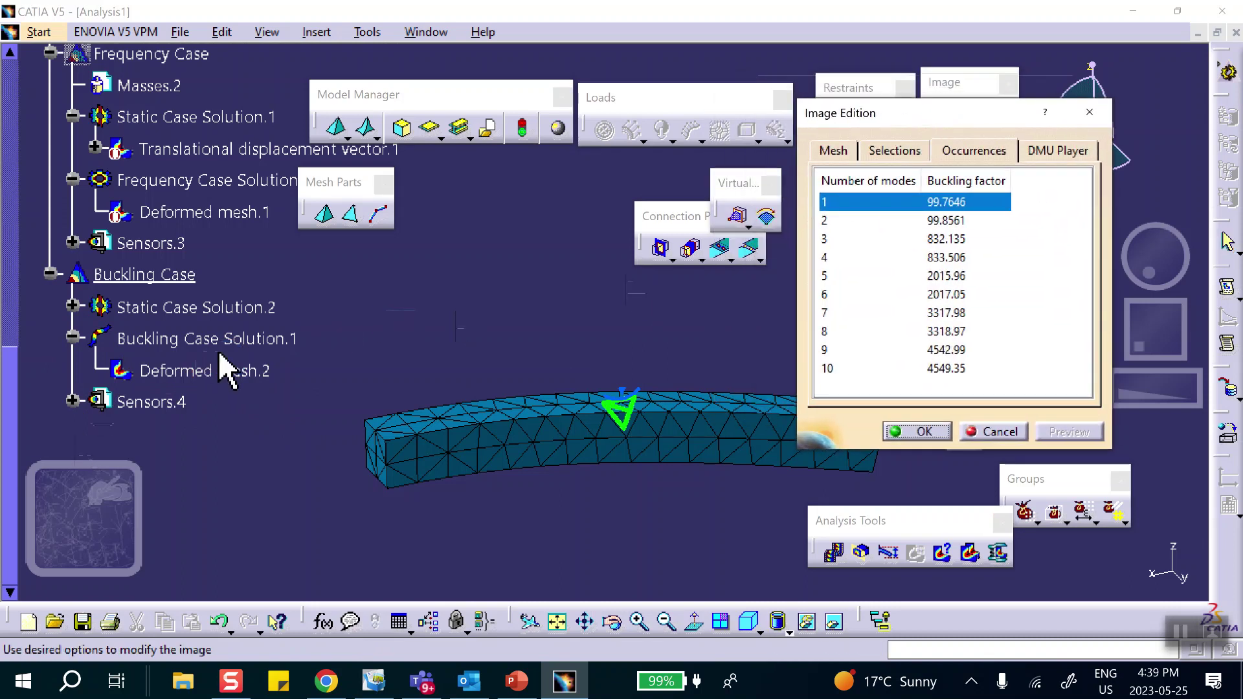
Examine the buckling factors against the axial load on the PowerPoint slide and close the image editor in CATIA
{"action": "scroll", "coordinate": [207, 343], "scroll_direction": "up", "scroll_amount": 5}
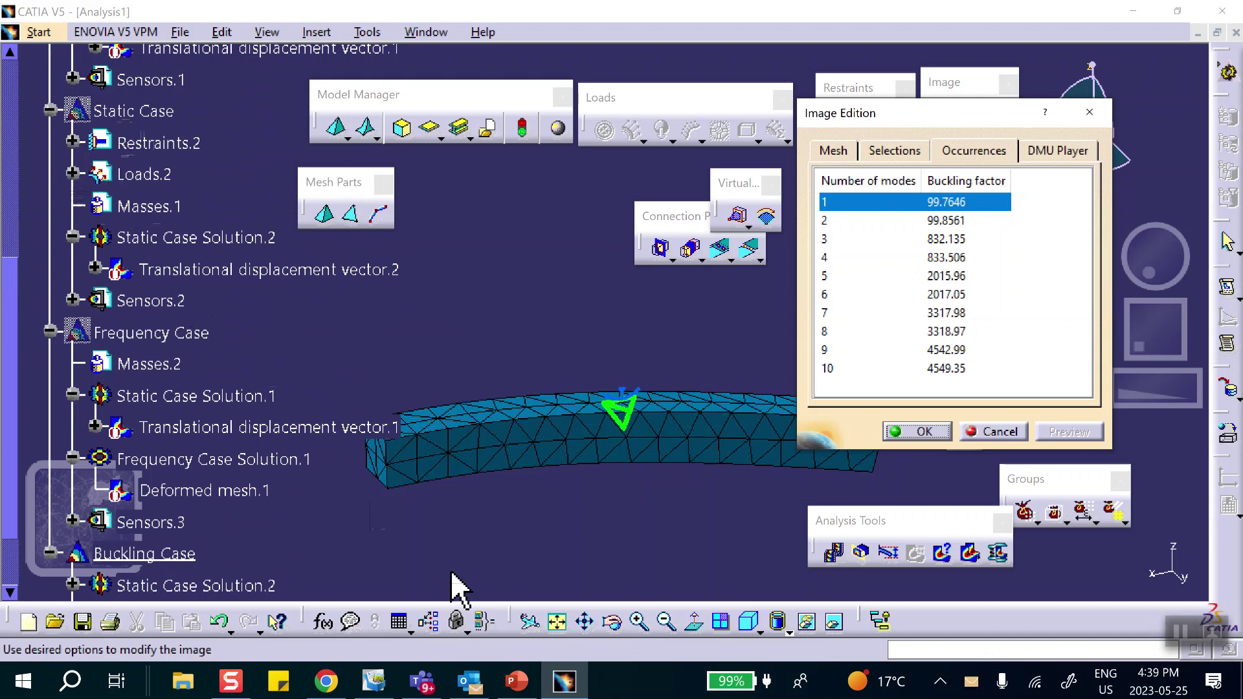
{"action": "left_click", "coordinate": [516, 681]}
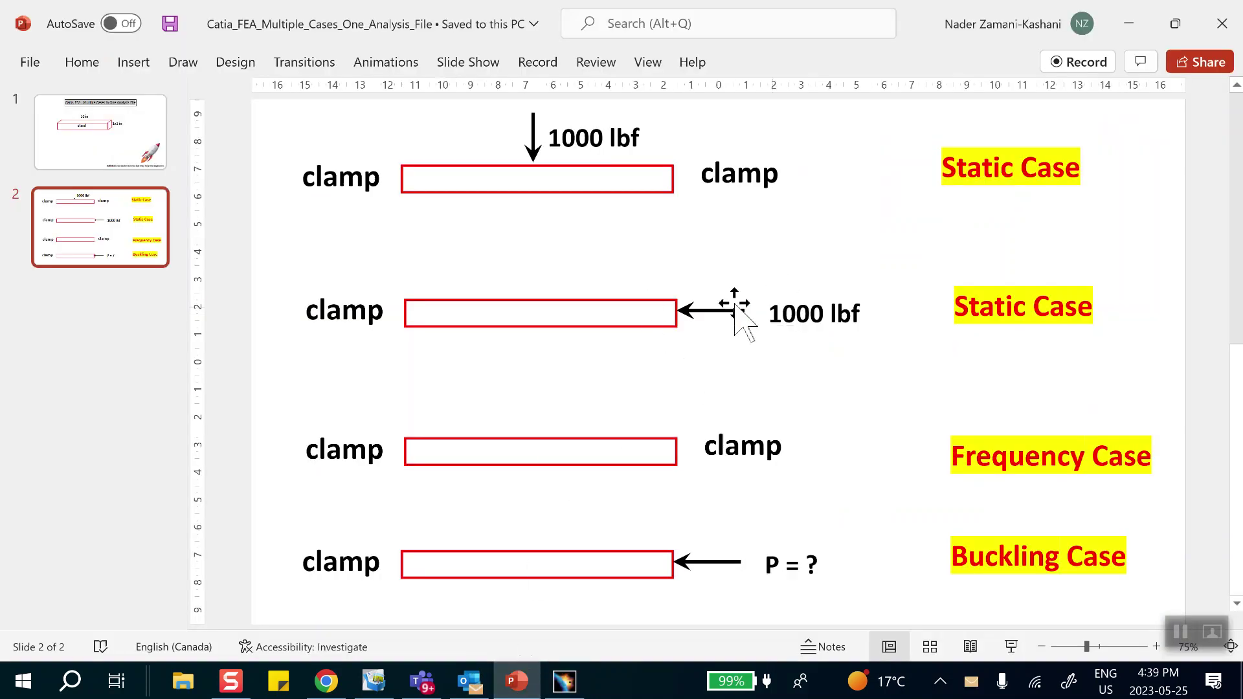
{"action": "left_click", "coordinate": [1120, 23]}
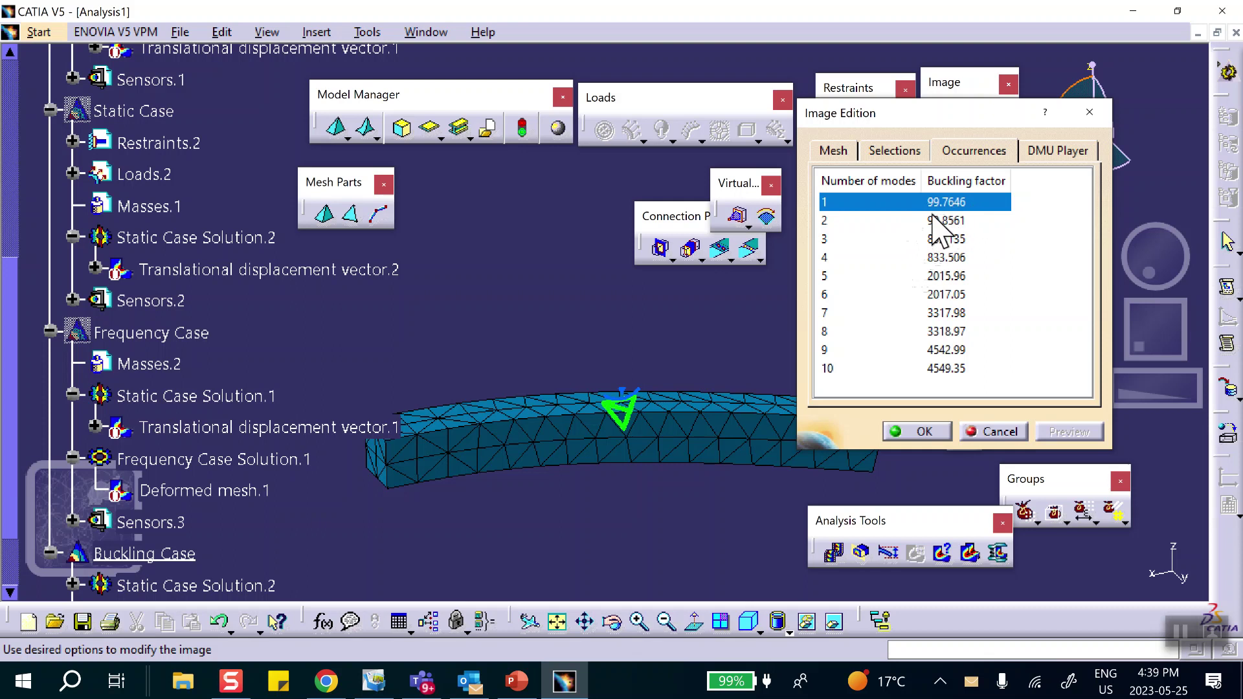
{"action": "scroll", "coordinate": [271, 375], "scroll_direction": "down", "scroll_amount": 3}
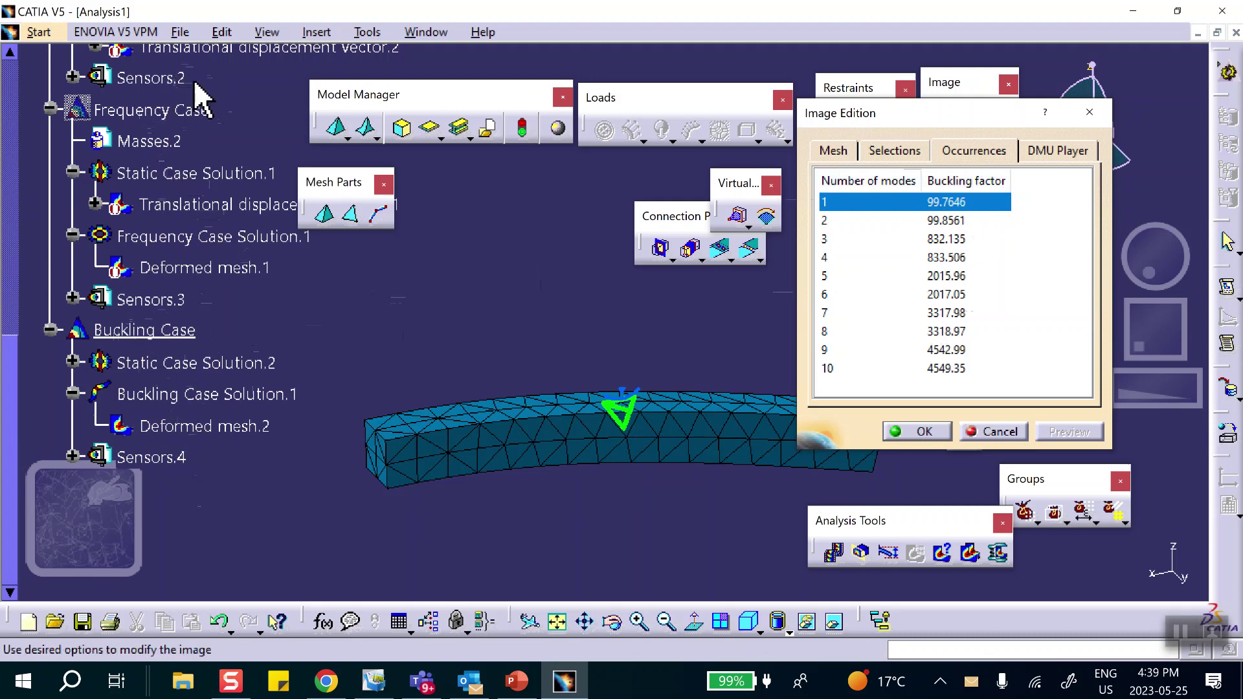
{"action": "scroll", "coordinate": [236, 107], "scroll_direction": "up", "scroll_amount": 1}
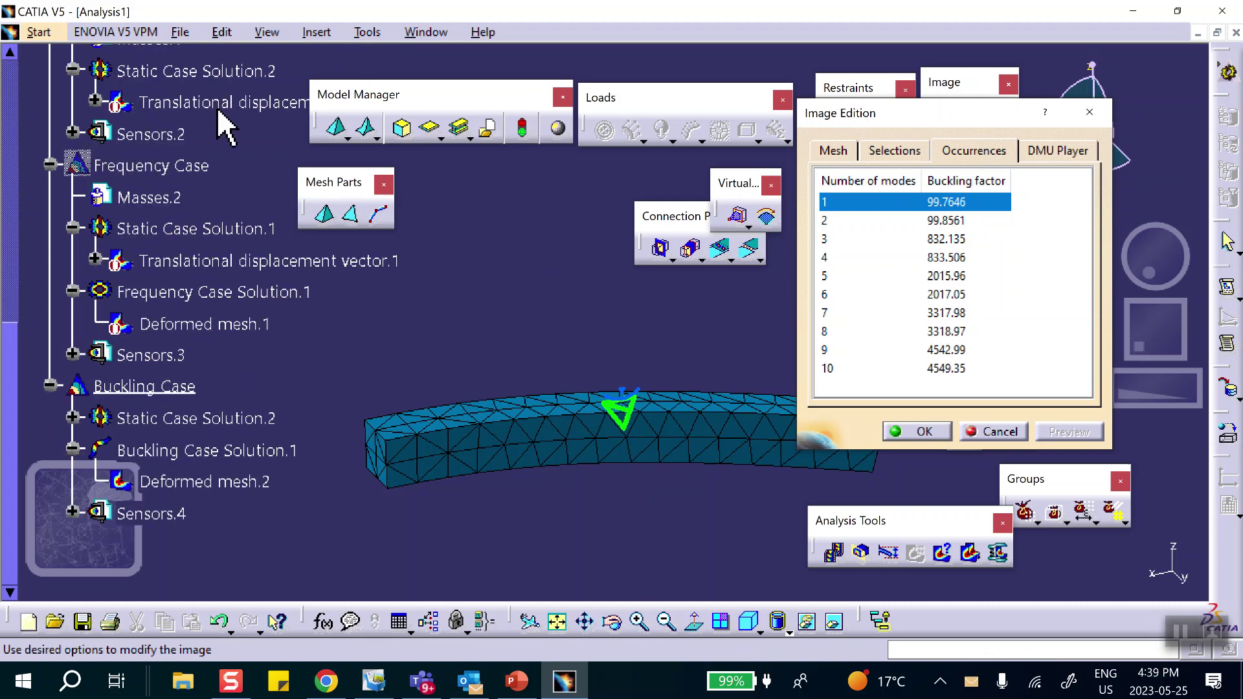
{"action": "scroll", "coordinate": [227, 123], "scroll_direction": "down", "scroll_amount": 2}
{"action": "left_click", "coordinate": [914, 432]}
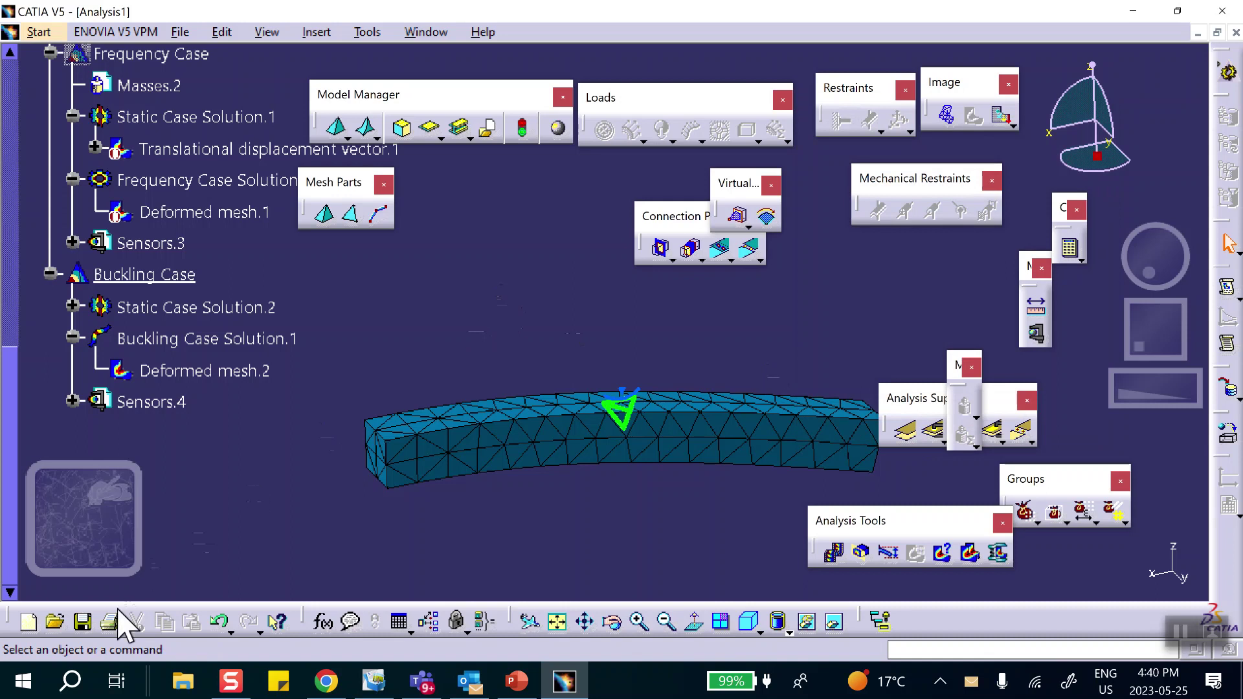
Review the analysis cases in the tree, expand Loads.1 of the first static case and set that case as current
{"action": "scroll", "coordinate": [347, 297], "scroll_direction": "up", "scroll_amount": 5}
{"action": "scroll", "coordinate": [258, 279], "scroll_direction": "up", "scroll_amount": 1}
{"action": "scroll", "coordinate": [397, 311], "scroll_direction": "down", "scroll_amount": 4}
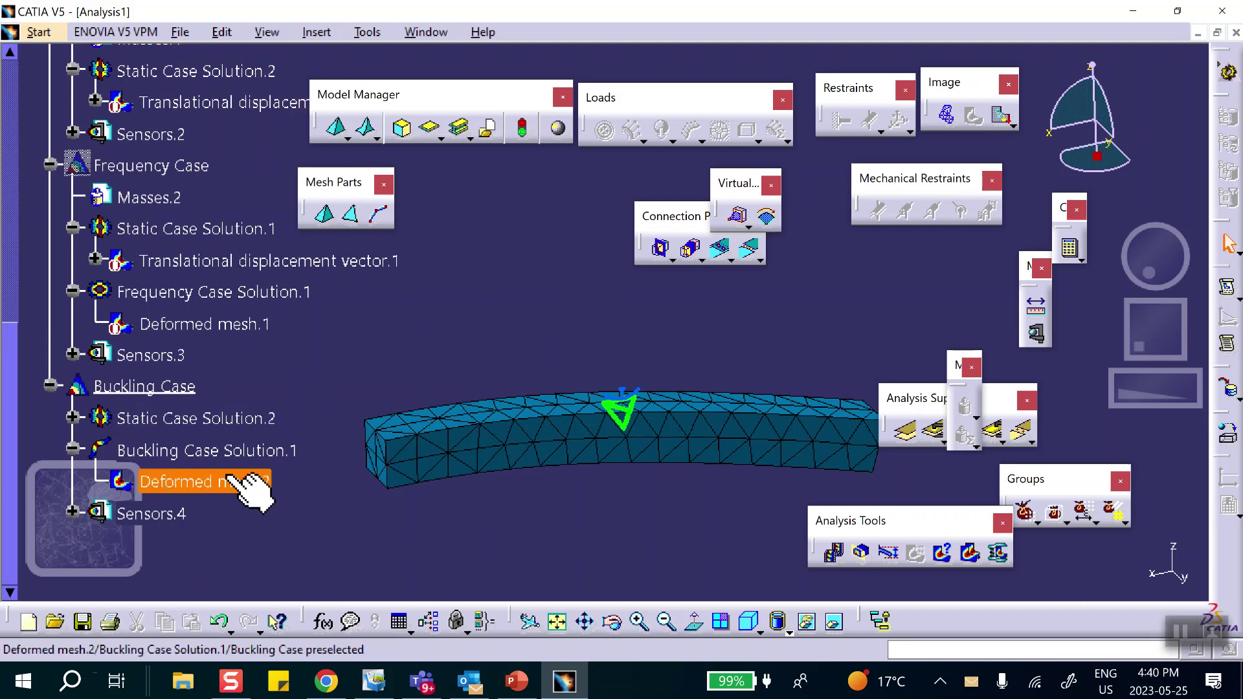
{"action": "scroll", "coordinate": [297, 382], "scroll_direction": "up", "scroll_amount": 2}
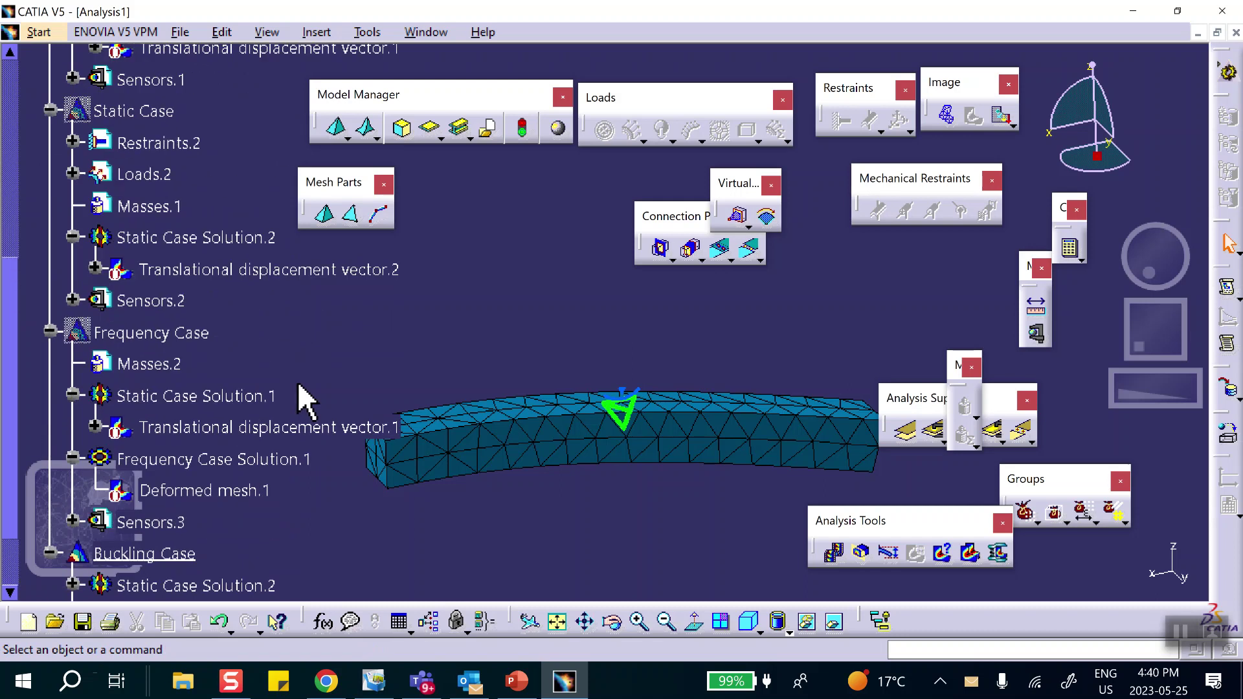
{"action": "scroll", "coordinate": [297, 381], "scroll_direction": "up", "scroll_amount": 3}
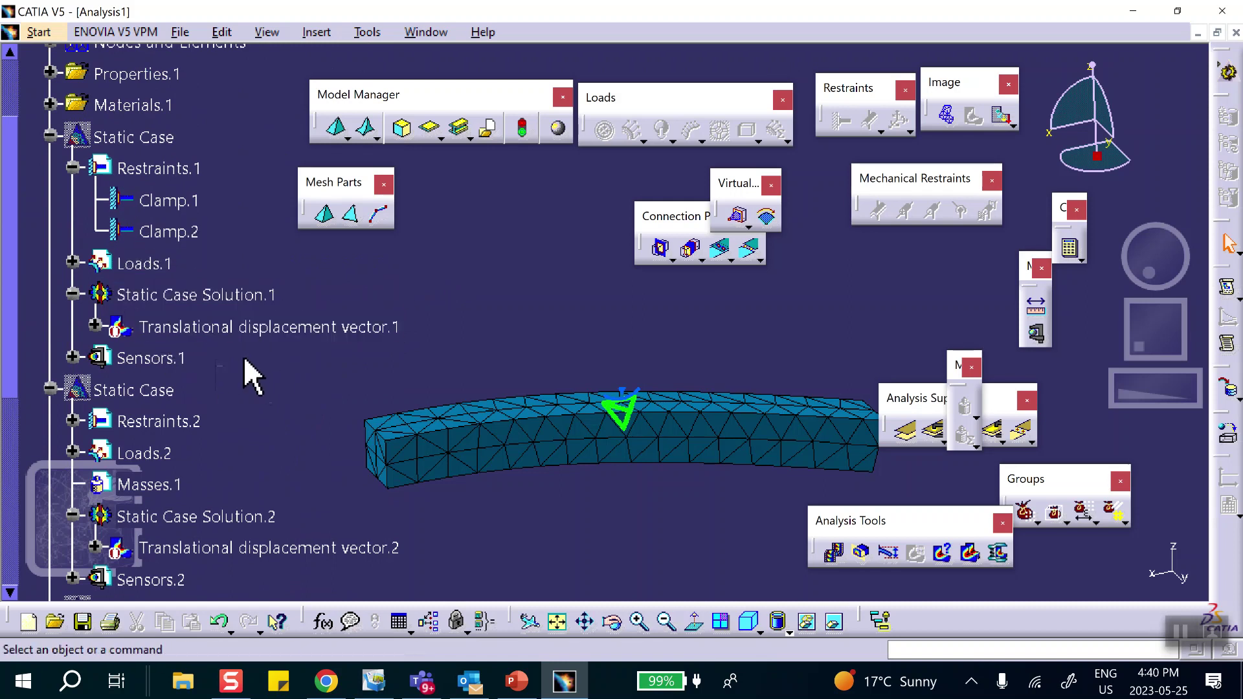
{"action": "left_click", "coordinate": [73, 261]}
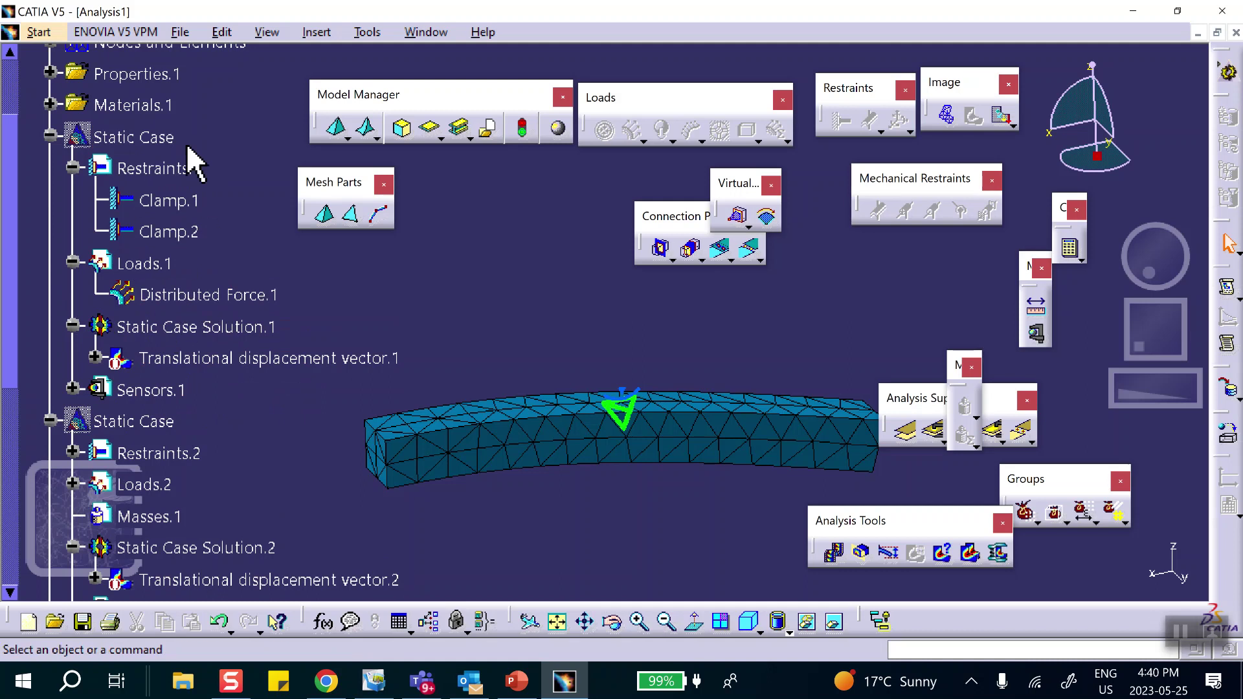
{"action": "right_click", "coordinate": [151, 136]}
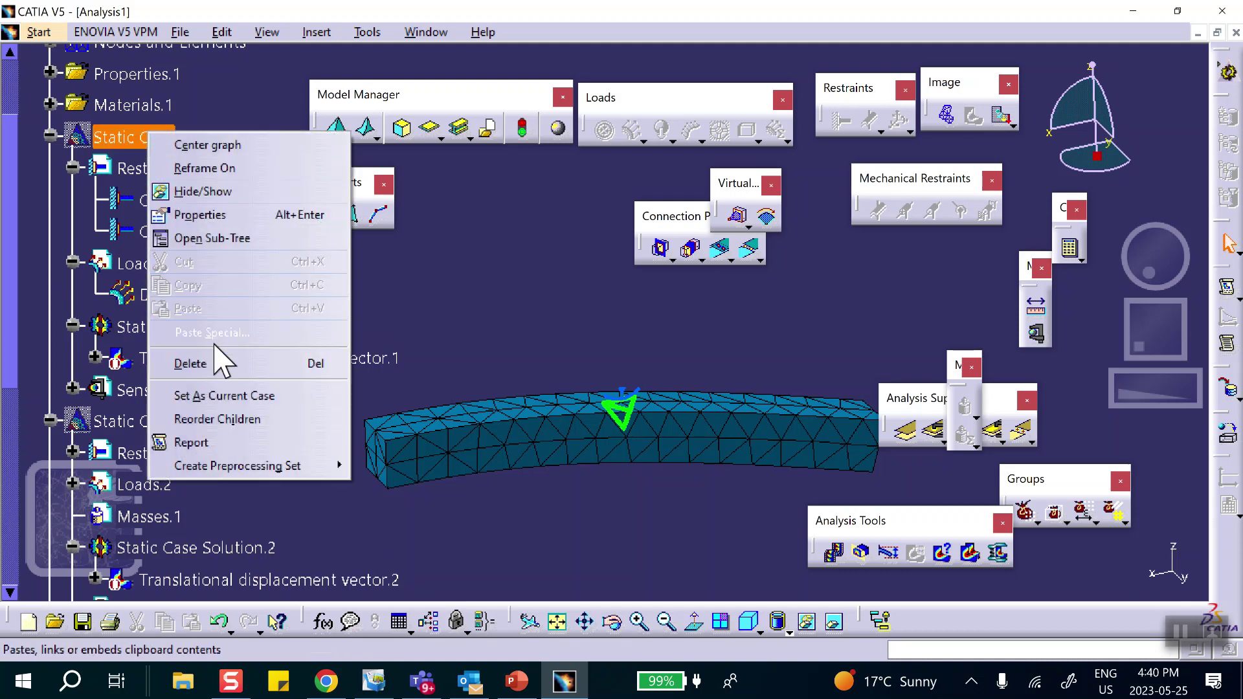
{"action": "left_click", "coordinate": [213, 396]}
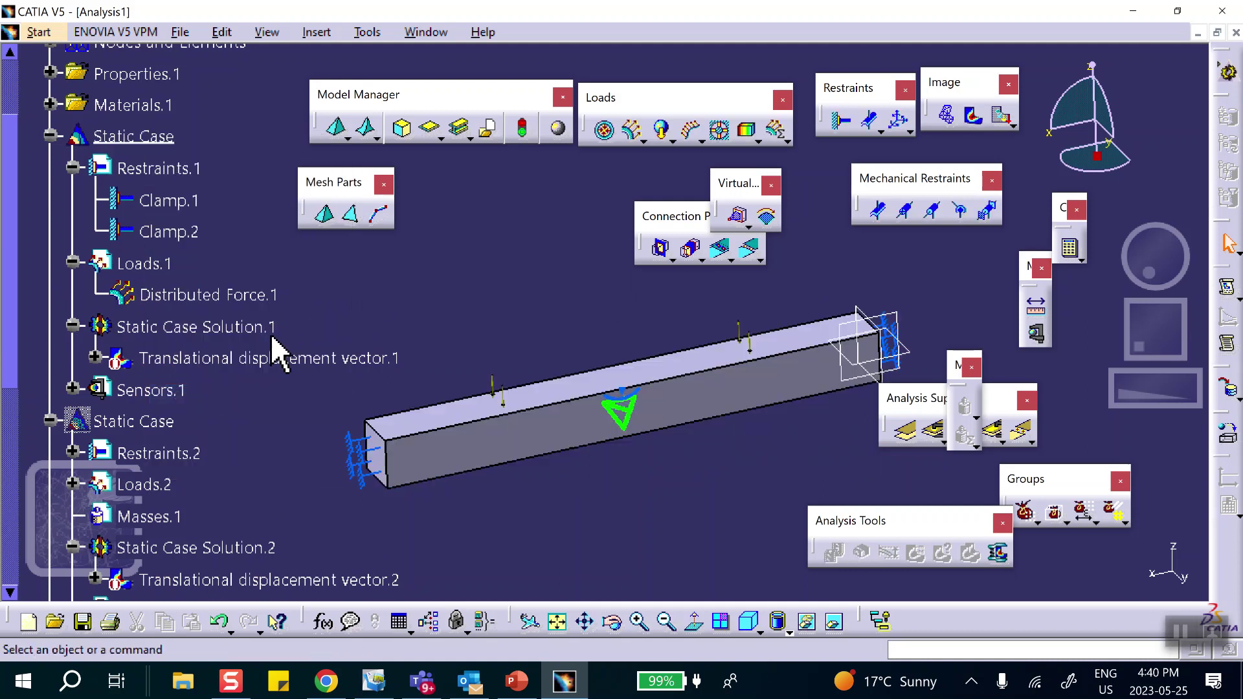
Set the Z component of Distributed Force.1 in the first static case to 1000 lbf
{"action": "double_click", "coordinate": [171, 295]}
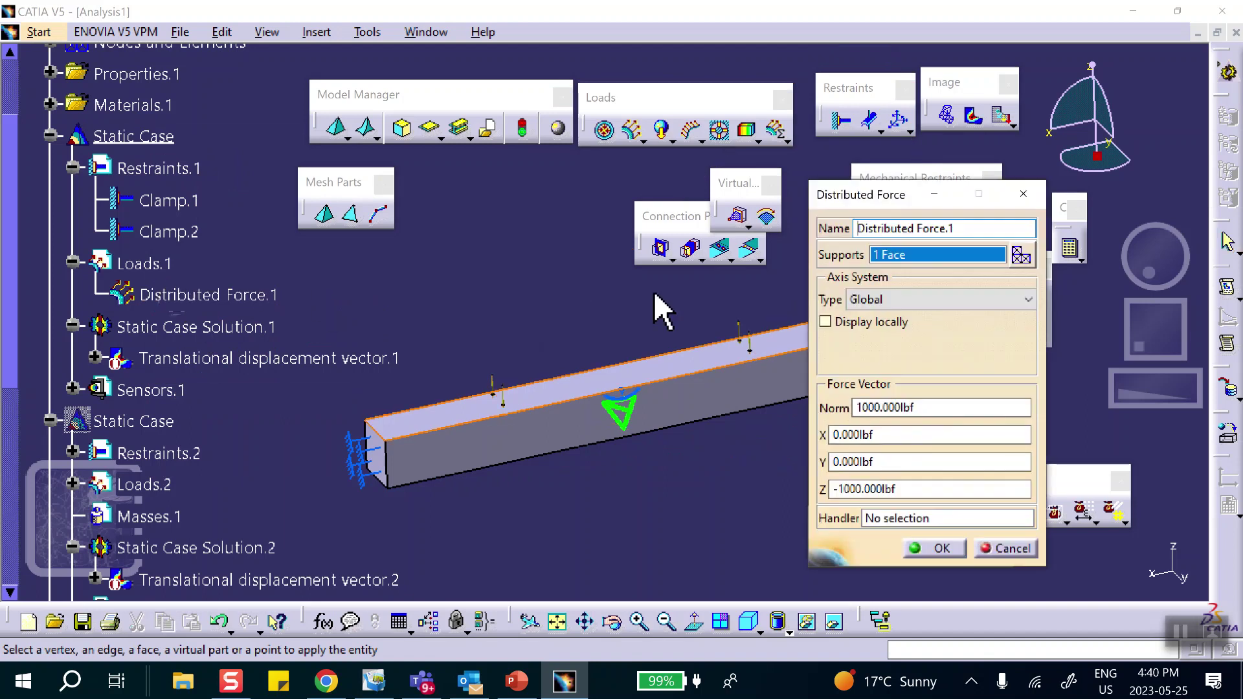
{"action": "left_click", "coordinate": [840, 489]}
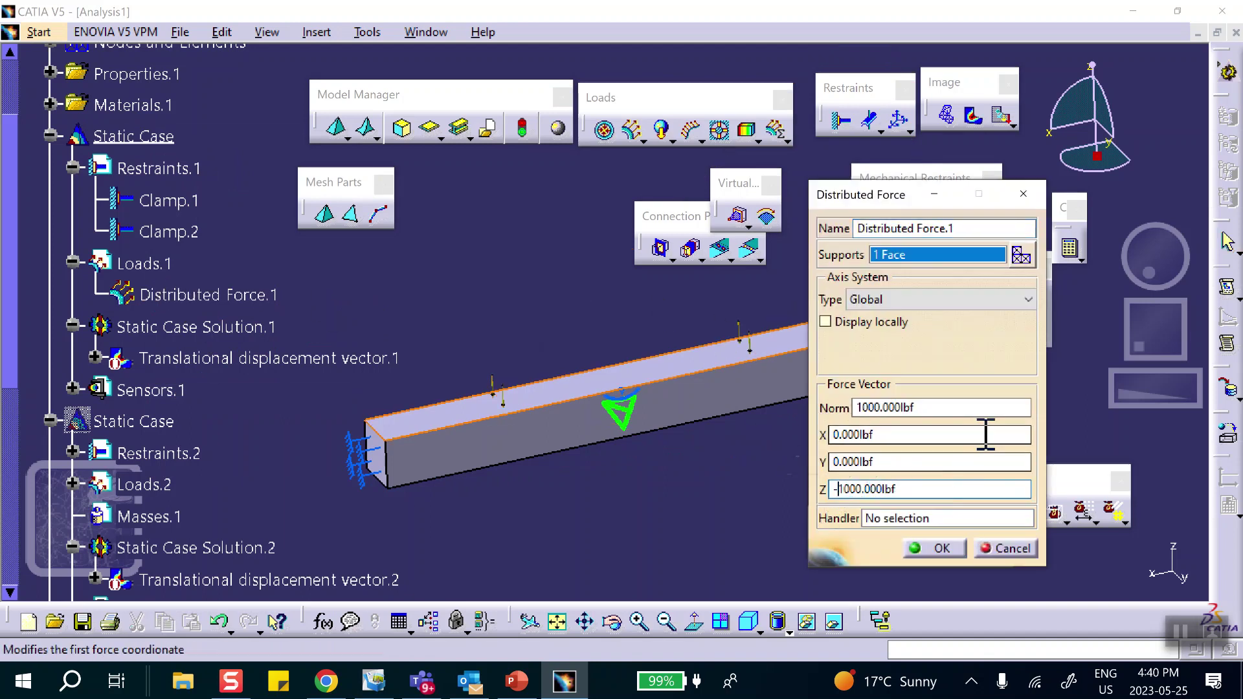
{"action": "key", "text": "BackSpace"}
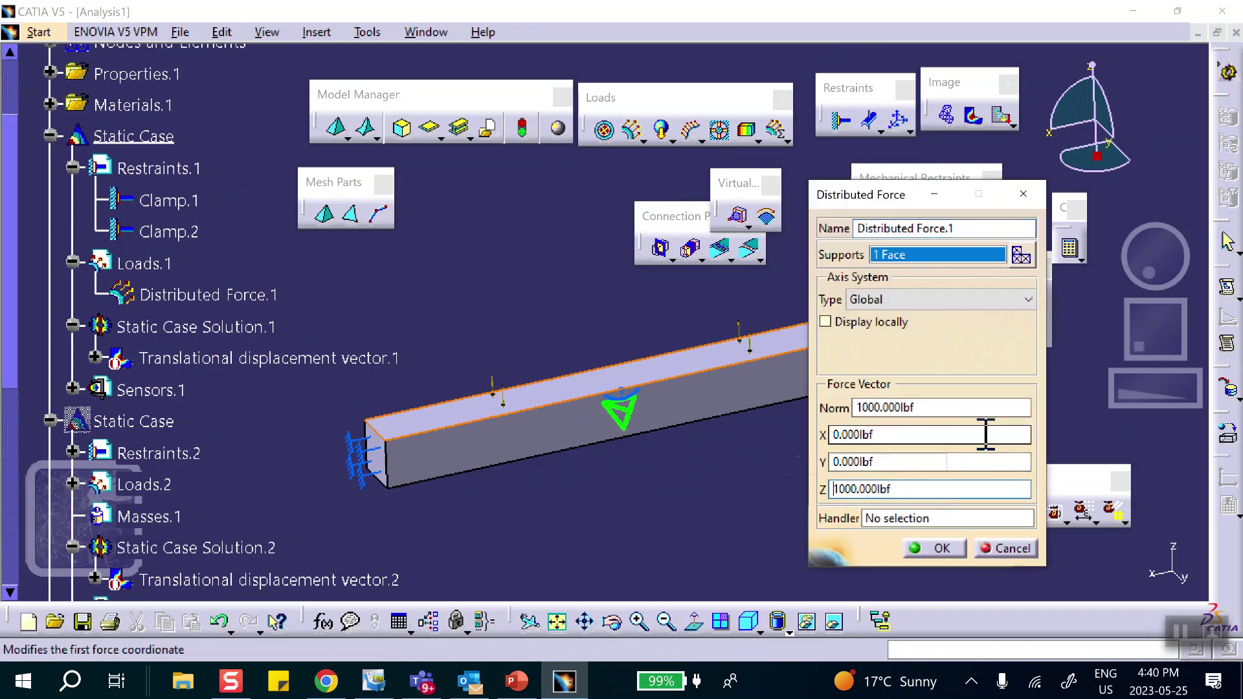
{"action": "left_click", "coordinate": [939, 549]}
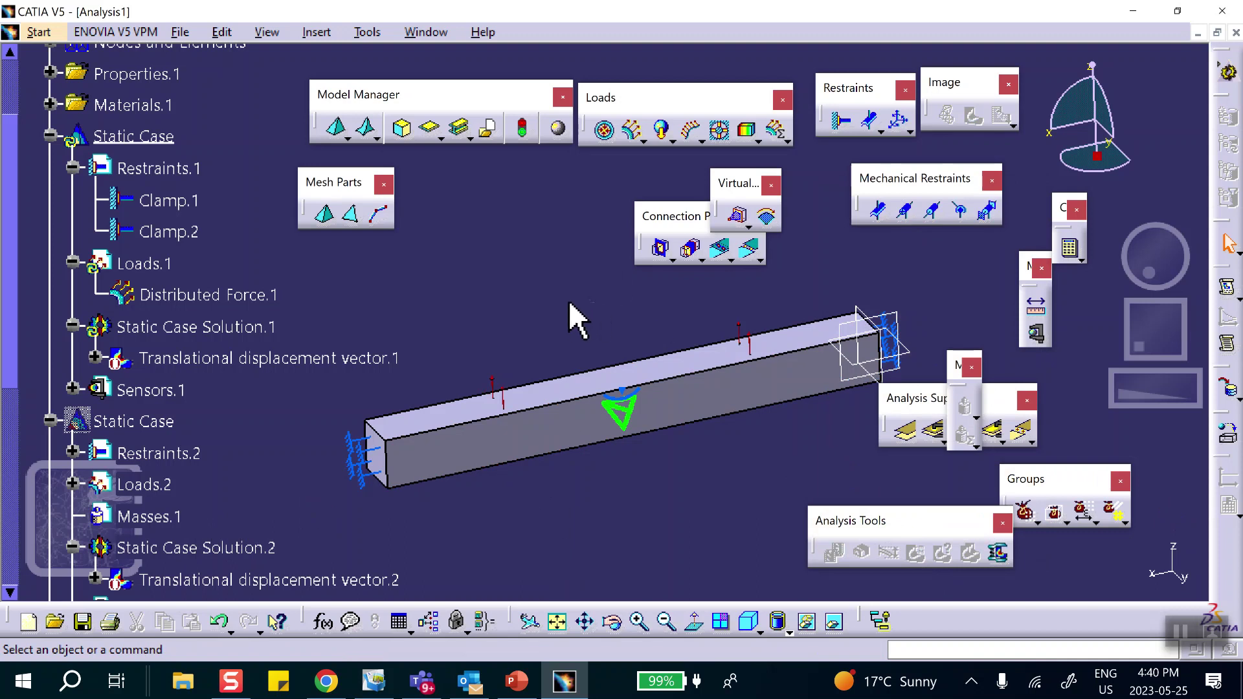
Compute Static Case Solution.1 of the first static case through an analysis case solution selection
{"action": "scroll", "coordinate": [449, 321], "scroll_direction": "down", "scroll_amount": 1}
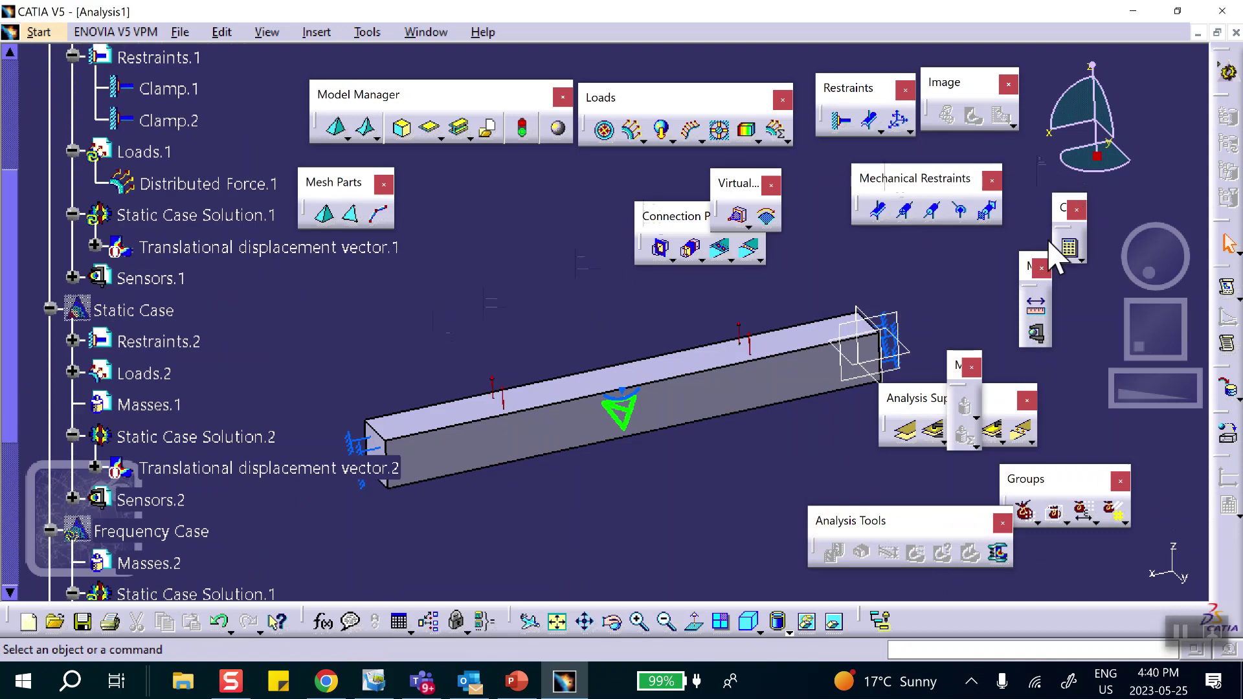
{"action": "left_click", "coordinate": [1067, 250]}
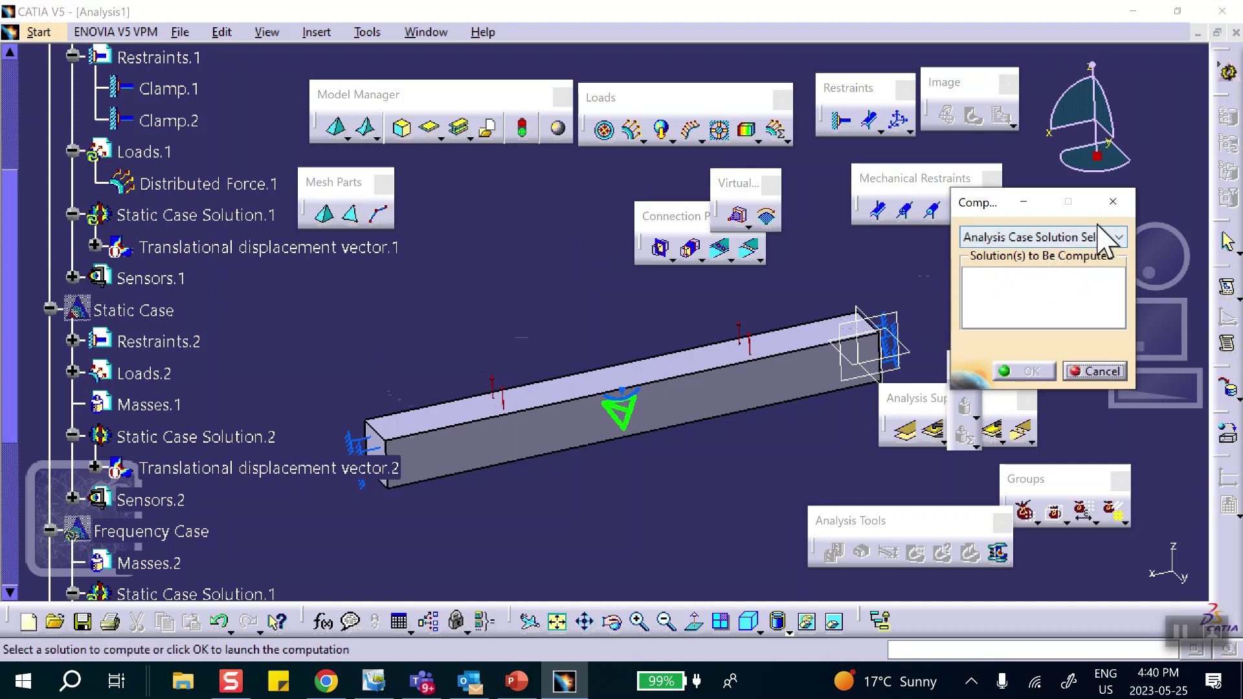
{"action": "scroll", "coordinate": [226, 307], "scroll_direction": "up", "scroll_amount": 3}
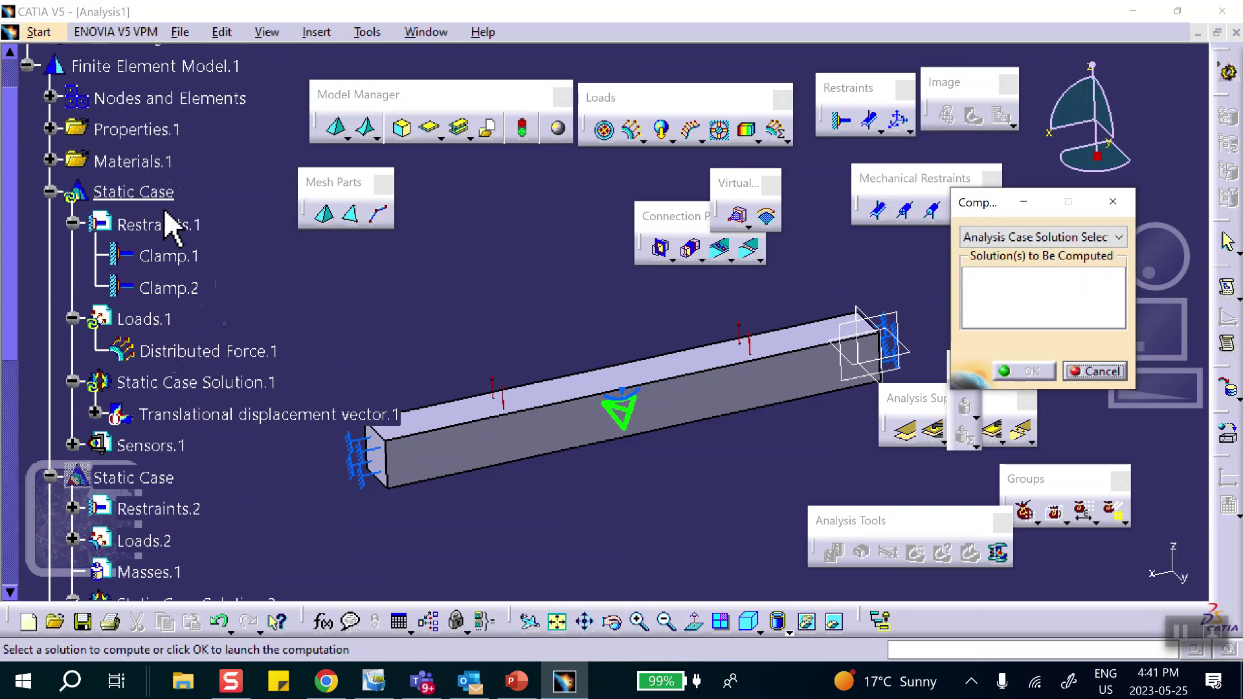
{"action": "left_click", "coordinate": [205, 382]}
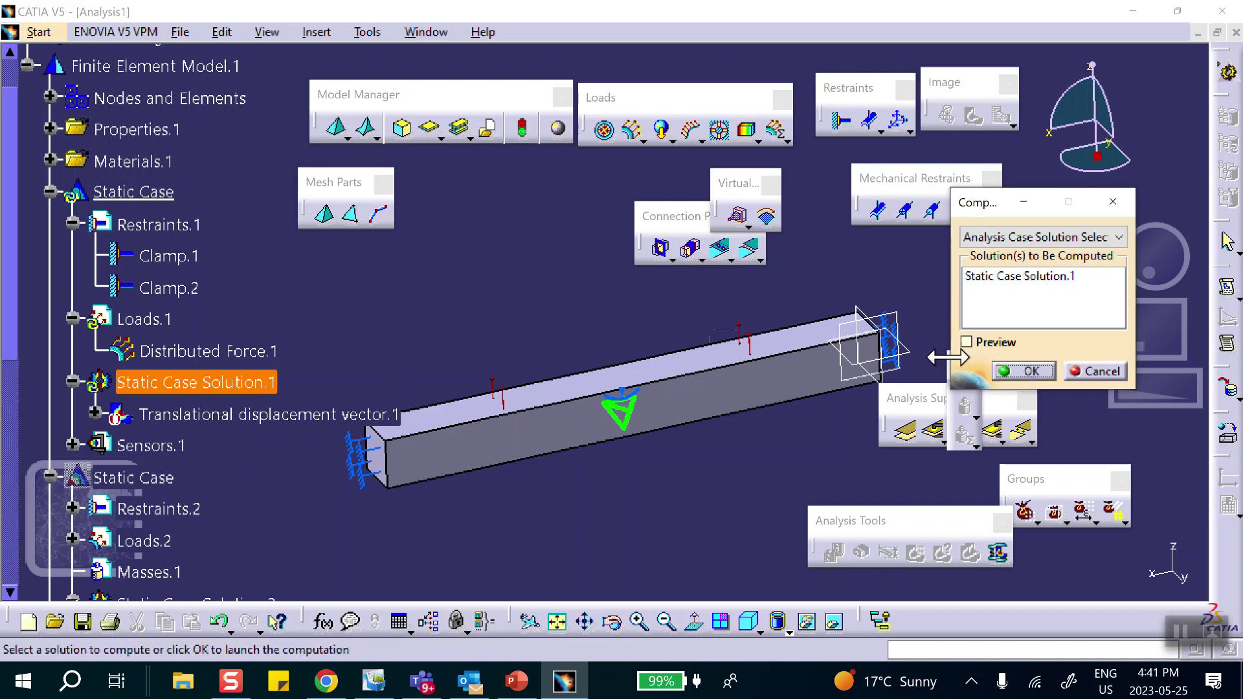
{"action": "left_click", "coordinate": [1024, 371]}
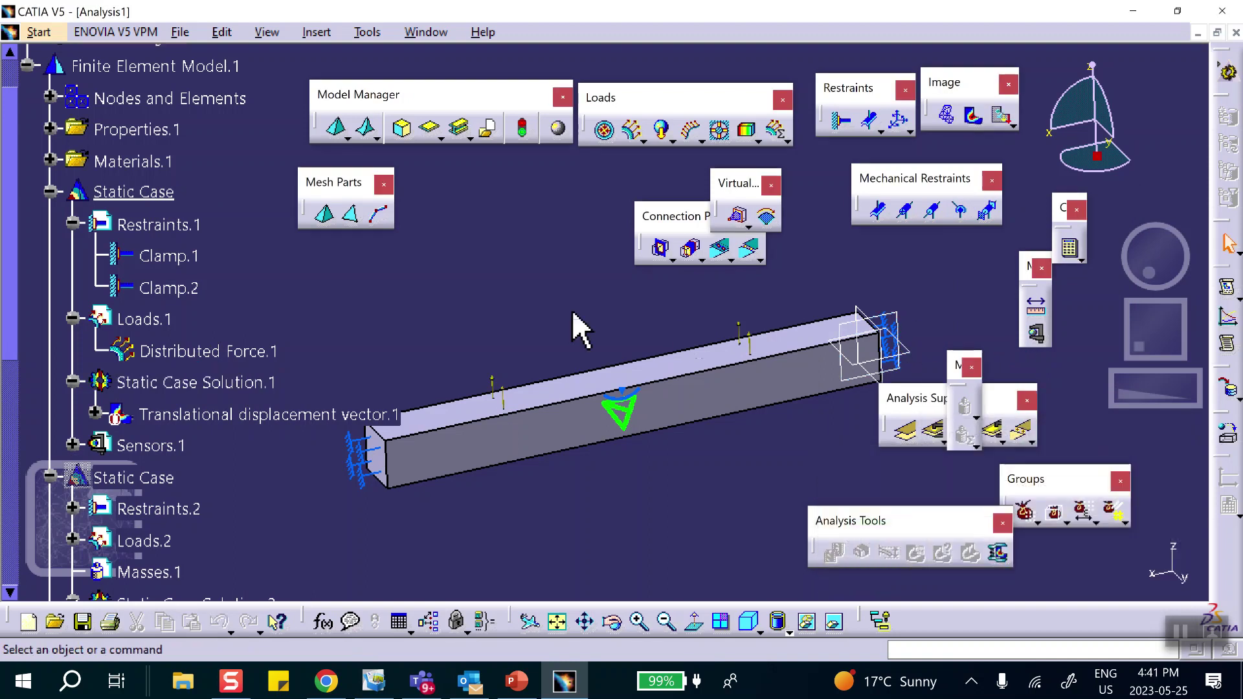
Activate the Translational displacement vector.1 image under Static Case Solution.1 and accept its existing display settings
{"action": "scroll", "coordinate": [397, 330], "scroll_direction": "down", "scroll_amount": 5}
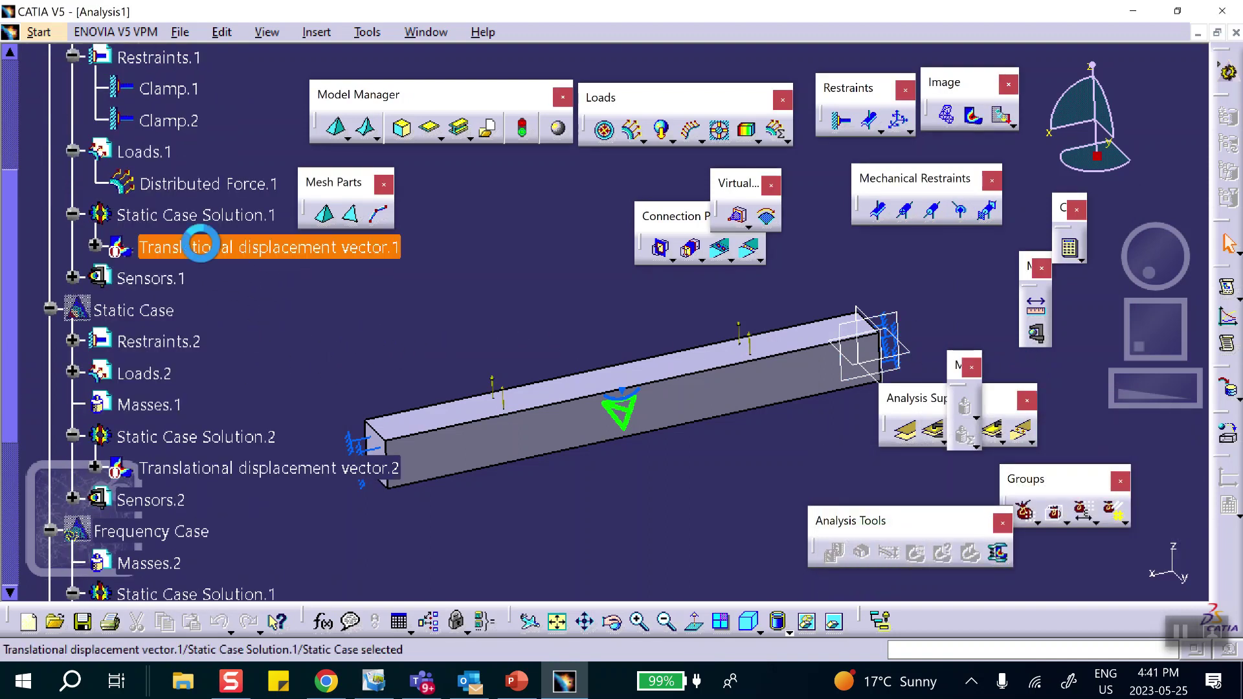
{"action": "double_click", "coordinate": [214, 248]}
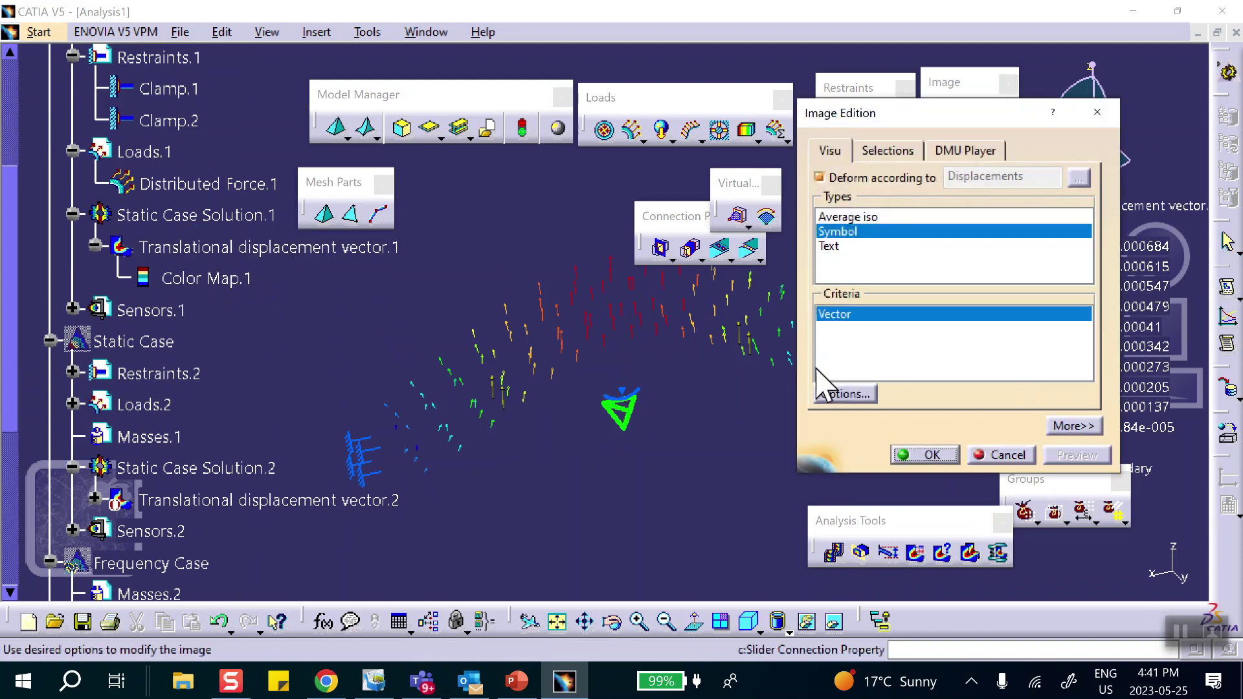
{"action": "left_click", "coordinate": [925, 455]}
Set the second static case as current and activate its Translational displacement vector.2 image with the existing display settings
{"action": "scroll", "coordinate": [194, 397], "scroll_direction": "down", "scroll_amount": 3}
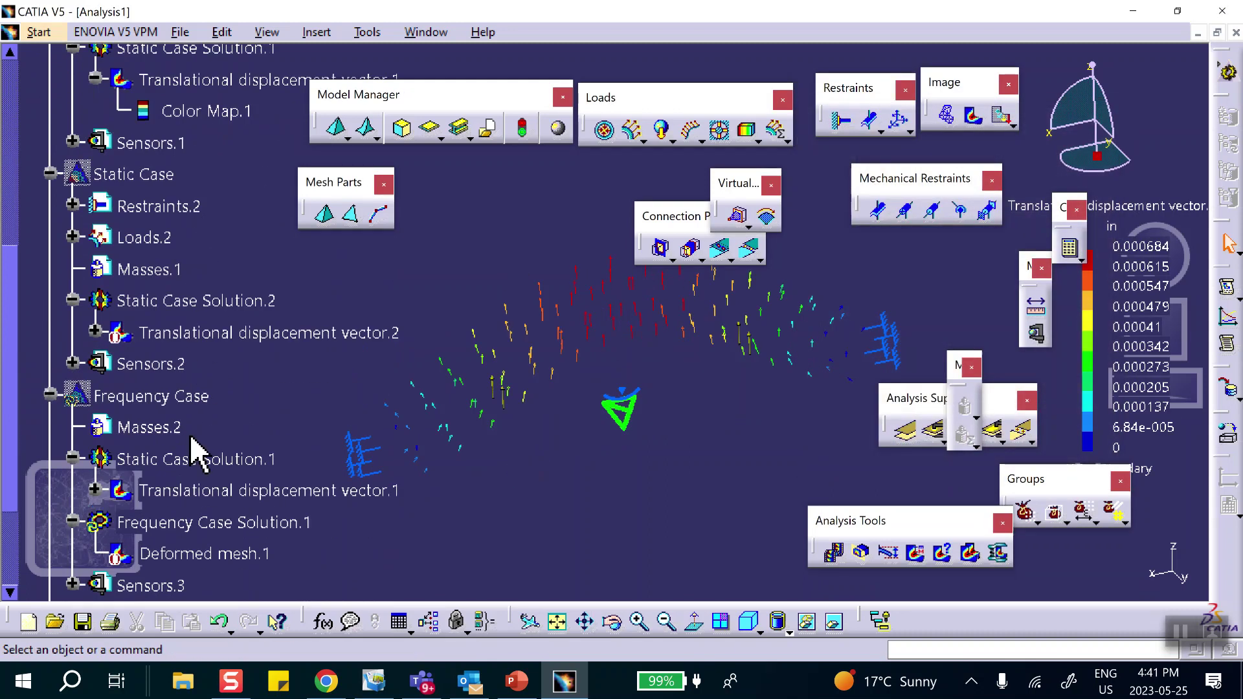
{"action": "right_click", "coordinate": [167, 172]}
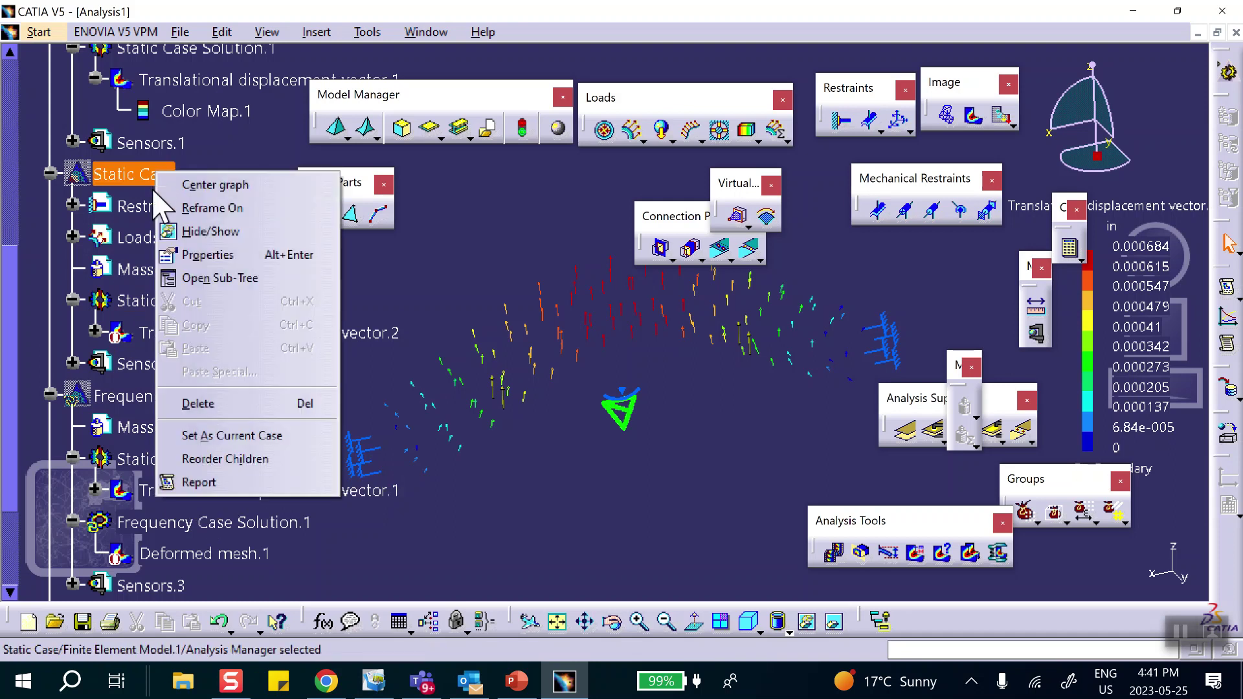
{"action": "left_click", "coordinate": [206, 436]}
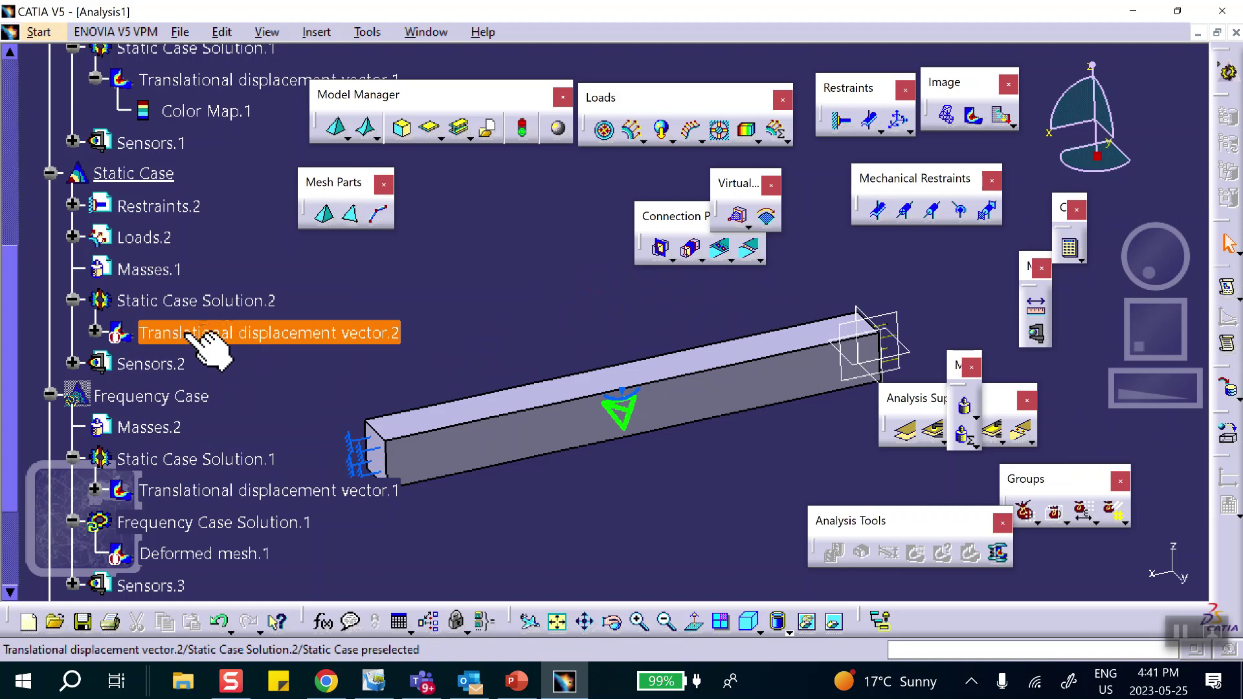
{"action": "left_click", "coordinate": [198, 337]}
{"action": "double_click", "coordinate": [197, 337]}
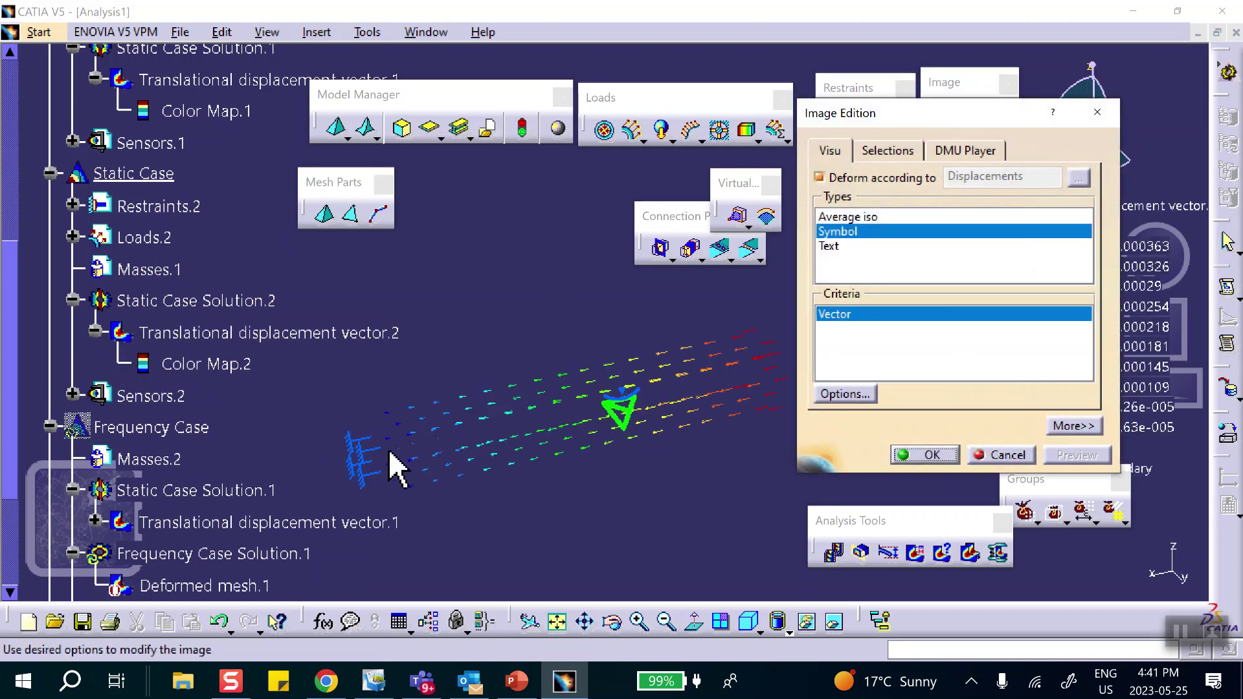
{"action": "left_click", "coordinate": [937, 454]}
Set the Frequency Case as current and deactivate the Translational displacement vector.1 image under its static case solution
{"action": "scroll", "coordinate": [194, 388], "scroll_direction": "down", "scroll_amount": 3}
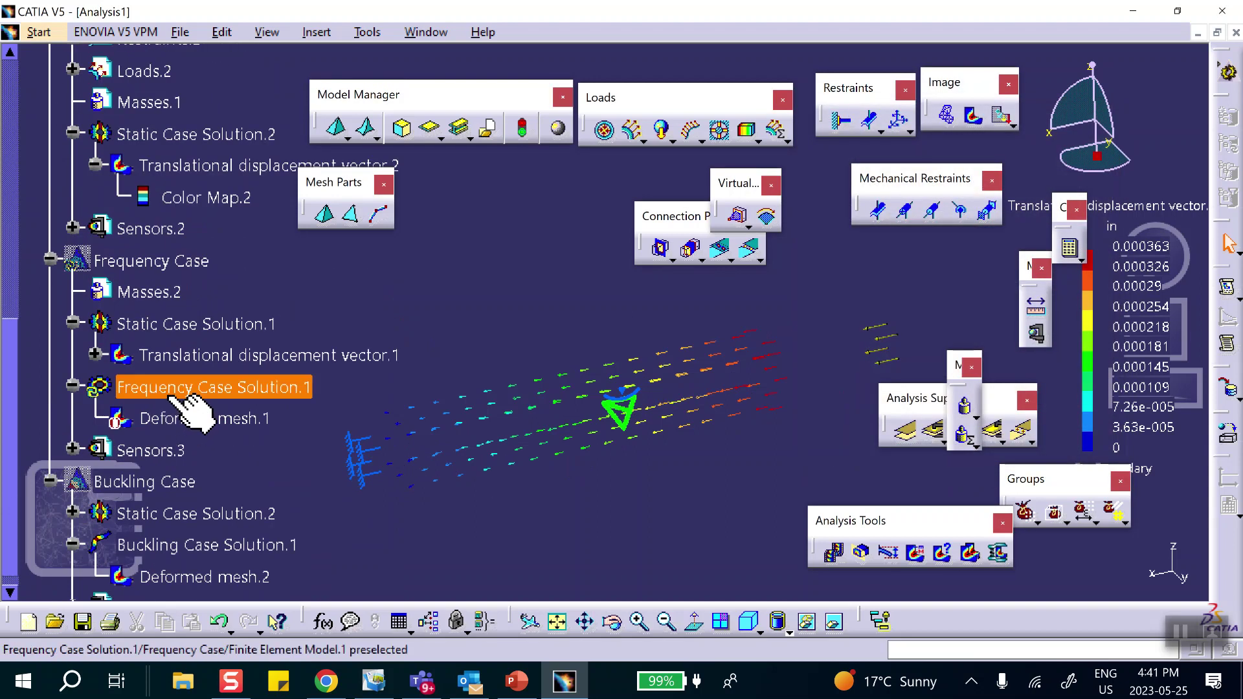
{"action": "right_click", "coordinate": [196, 206]}
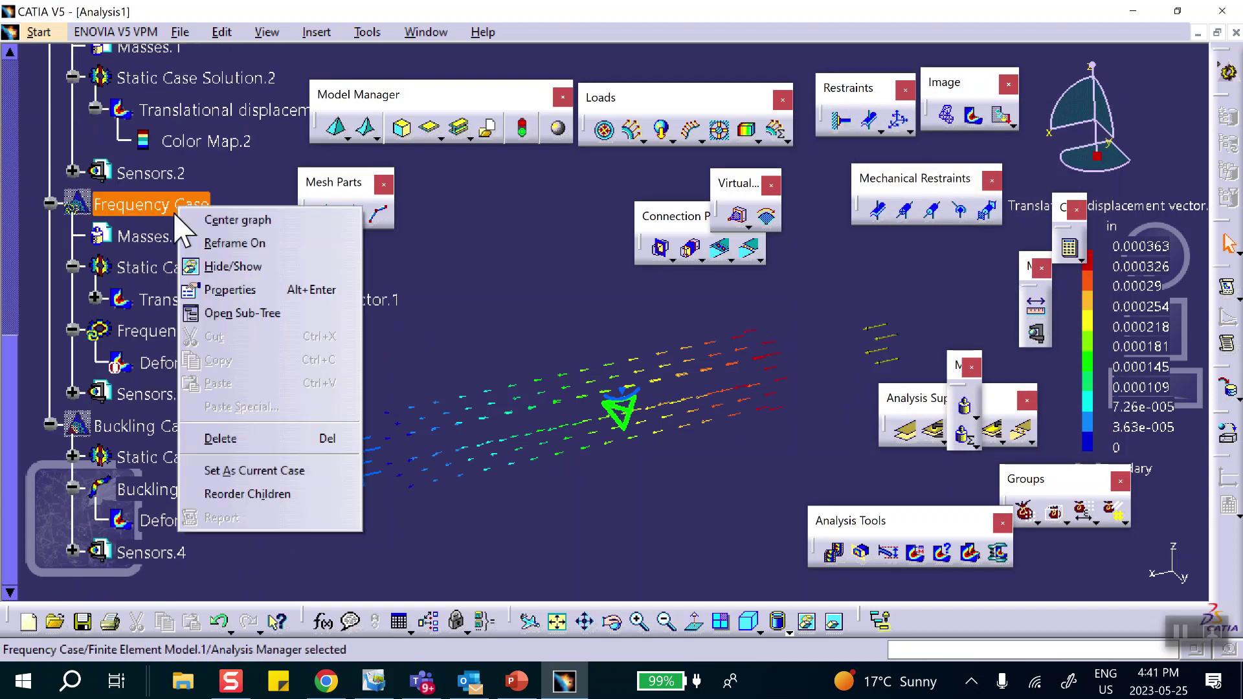
{"action": "left_click", "coordinate": [217, 471]}
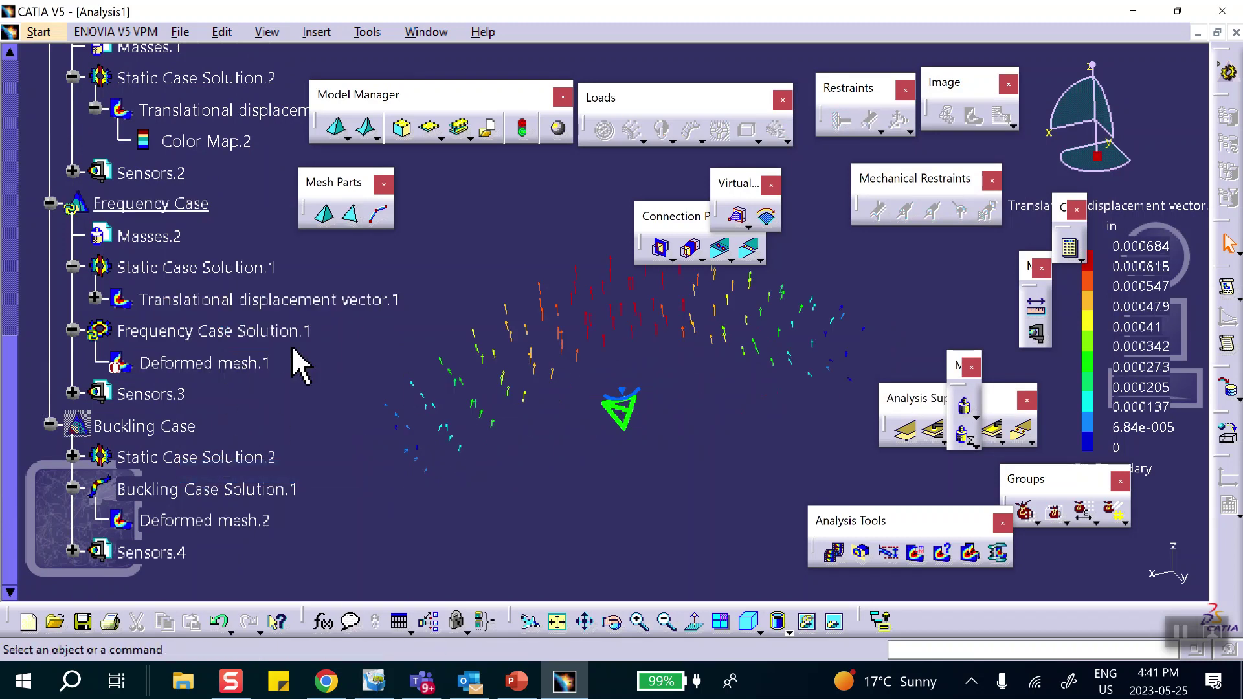
{"action": "scroll", "coordinate": [317, 353], "scroll_direction": "up", "scroll_amount": 1}
{"action": "right_click", "coordinate": [254, 355]}
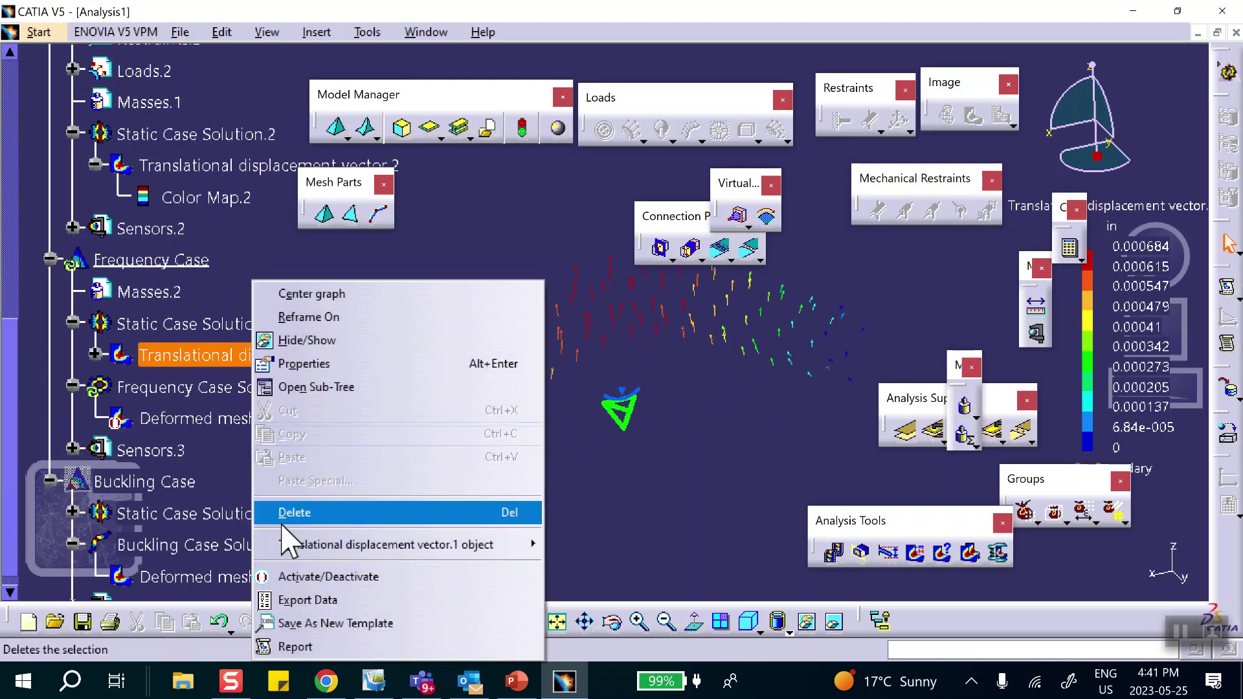
{"action": "left_click", "coordinate": [291, 574]}
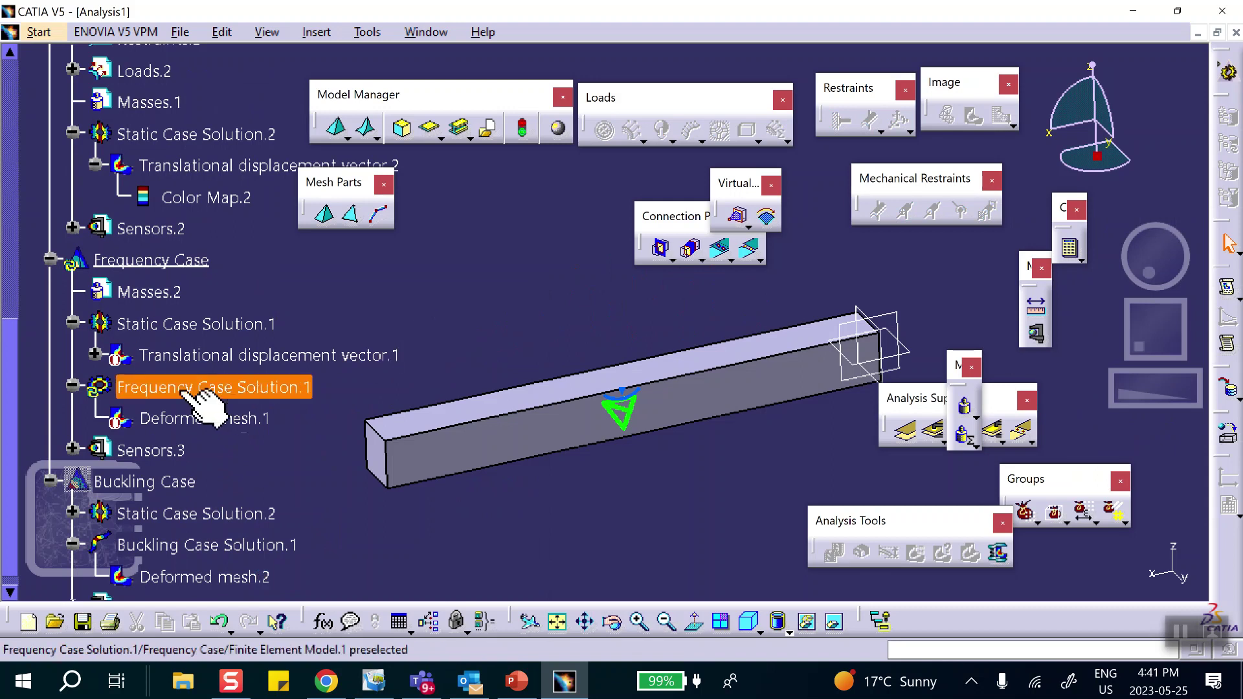
Try to open the Deformed mesh.1 image of Frequency Case Solution.1, accepting the solution update
{"action": "double_click", "coordinate": [206, 419]}
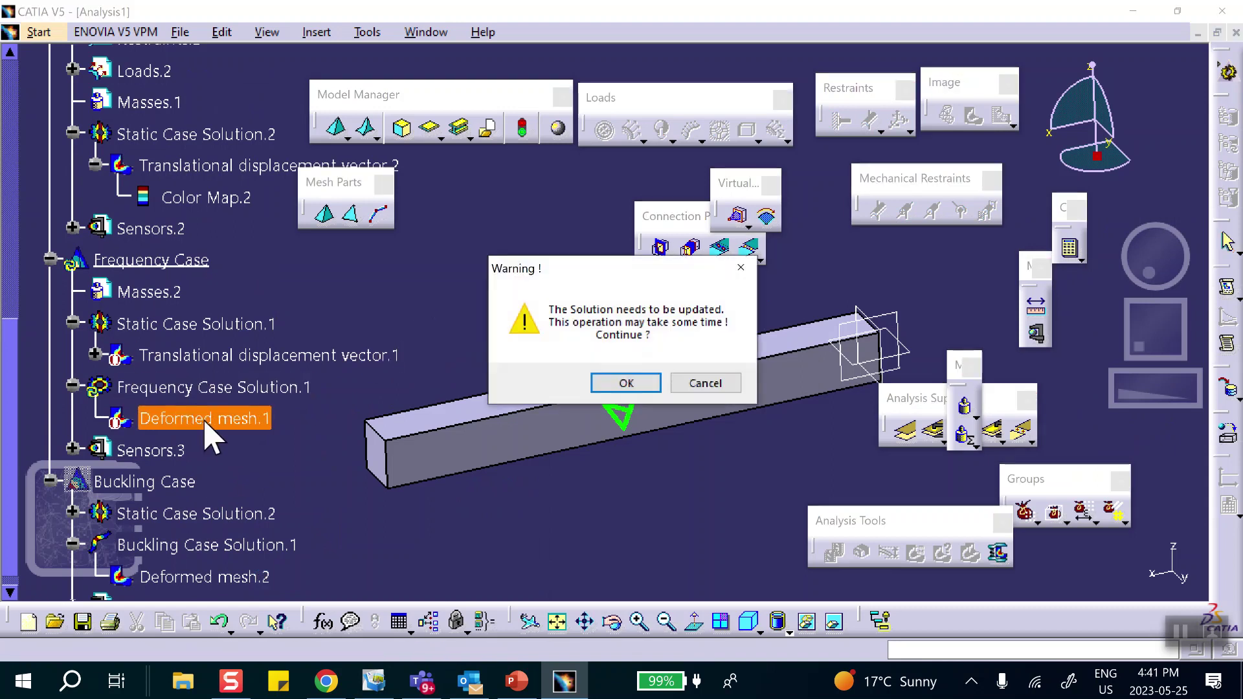
{"action": "left_click", "coordinate": [624, 383]}
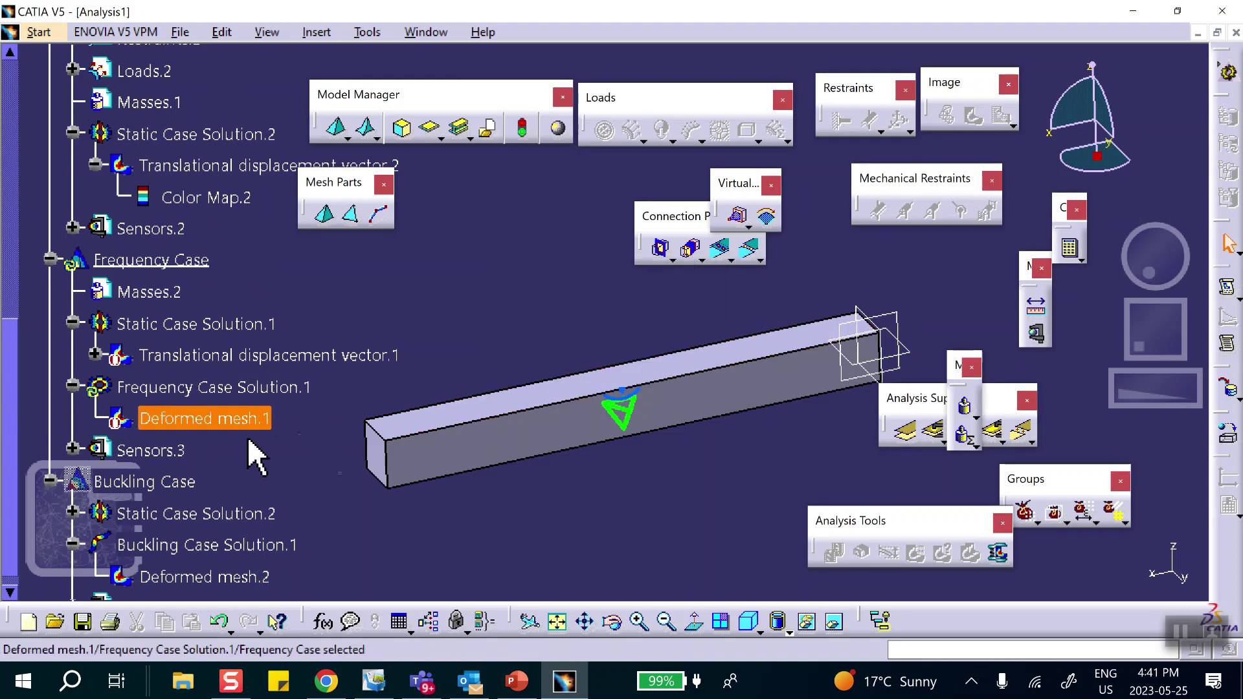
{"action": "left_click", "coordinate": [140, 414]}
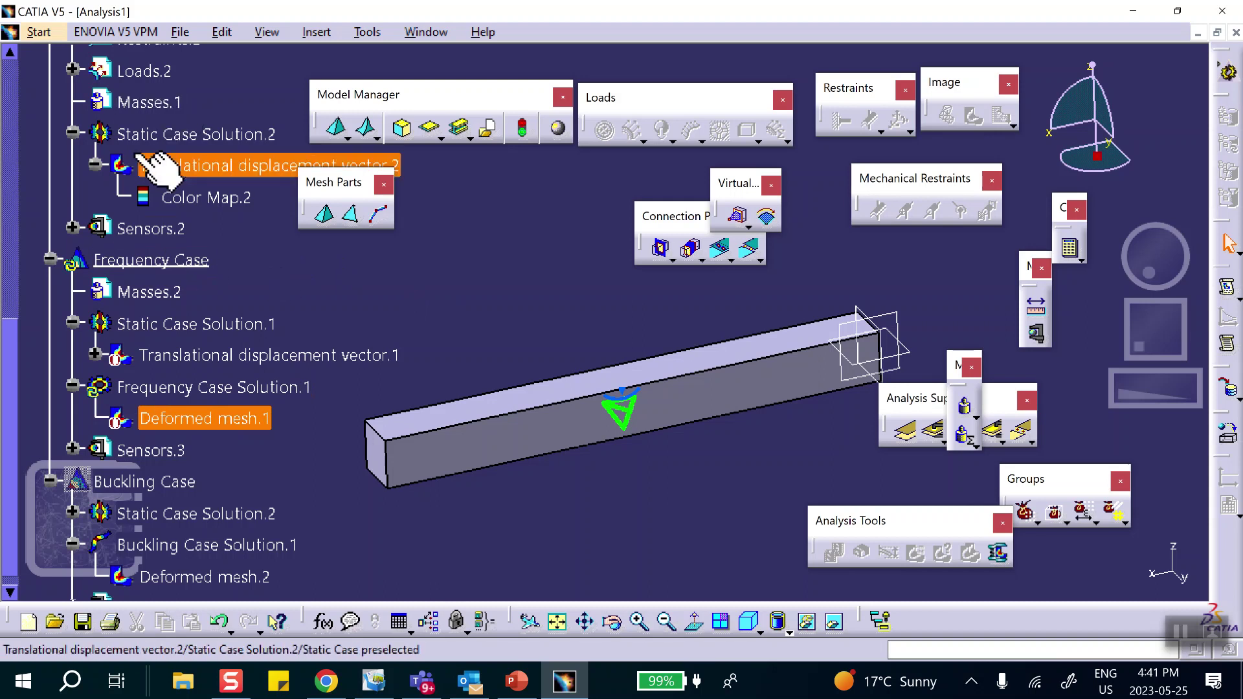
Review the analysis cases in the tree, check the four load case diagrams on the PowerPoint slide and return to CATIA
{"action": "scroll", "coordinate": [252, 170], "scroll_direction": "up", "scroll_amount": 3}
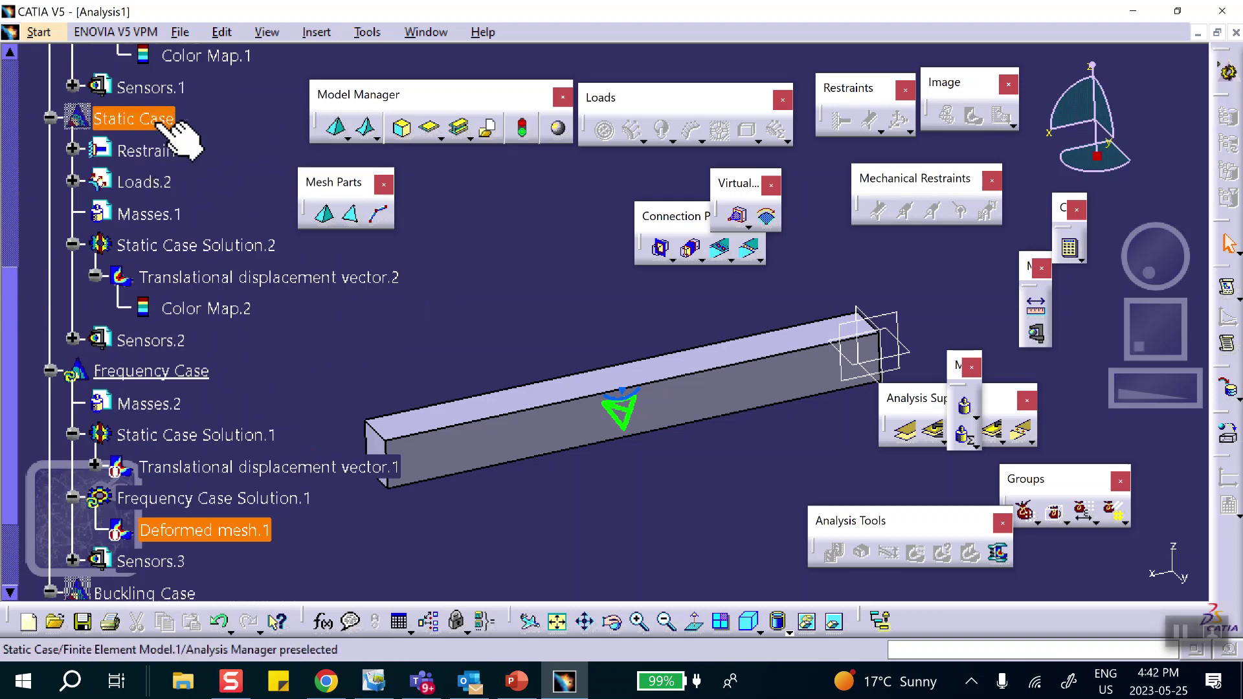
{"action": "scroll", "coordinate": [170, 129], "scroll_direction": "down", "scroll_amount": 3}
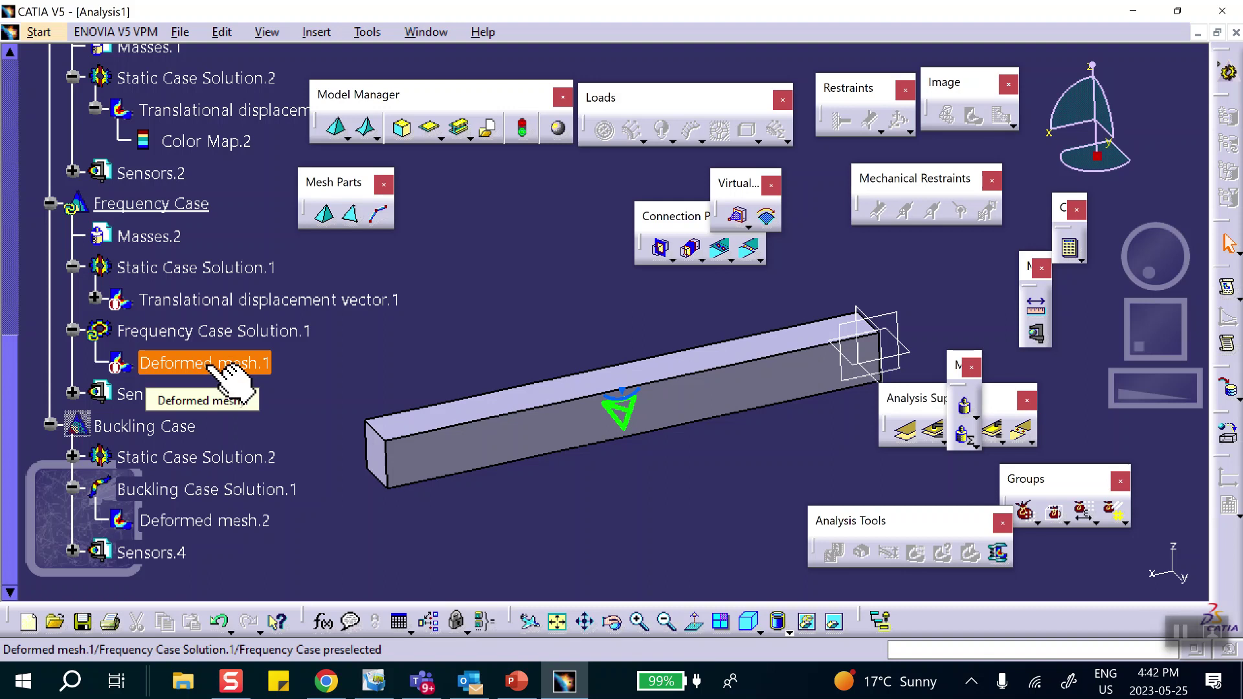
{"action": "left_click", "coordinate": [230, 366]}
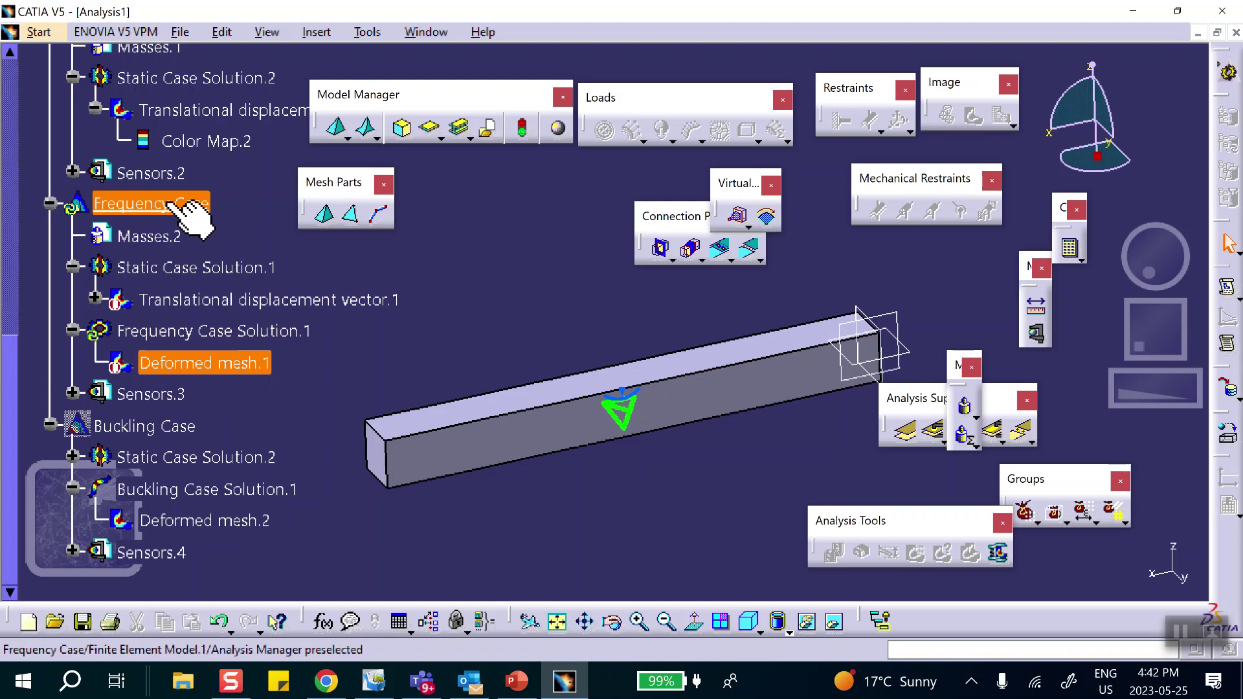
{"action": "scroll", "coordinate": [239, 369], "scroll_direction": "up", "scroll_amount": 5}
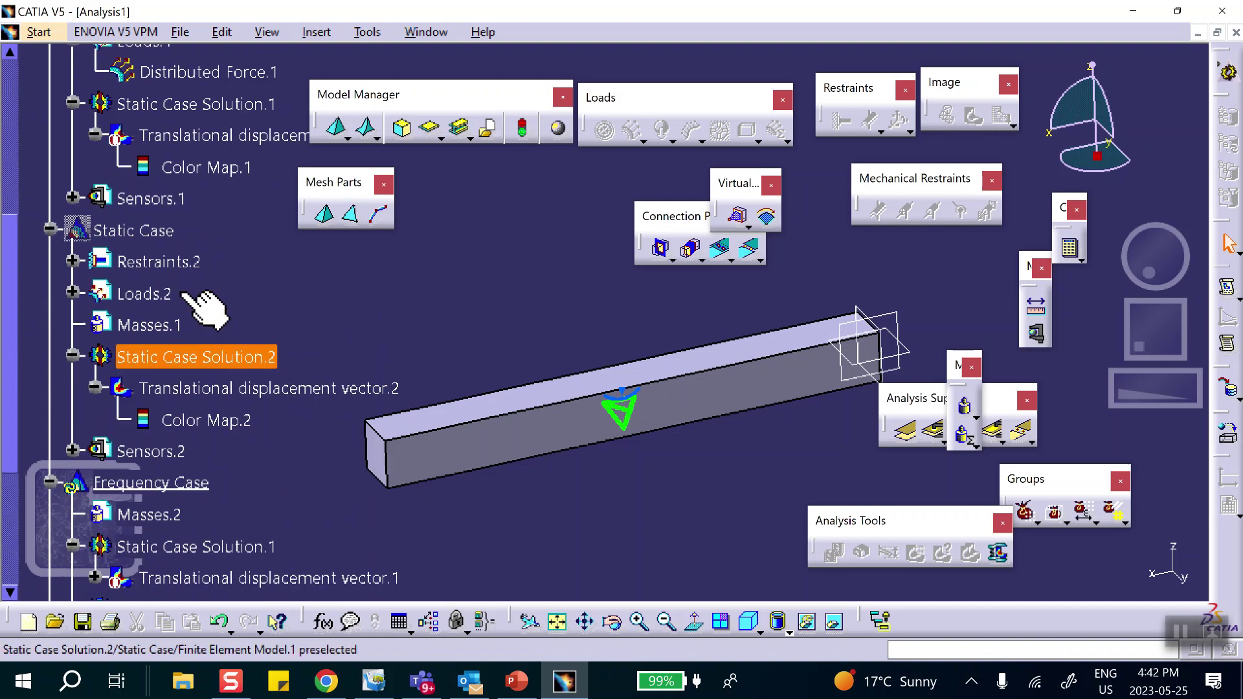
{"action": "scroll", "coordinate": [272, 271], "scroll_direction": "up", "scroll_amount": 3}
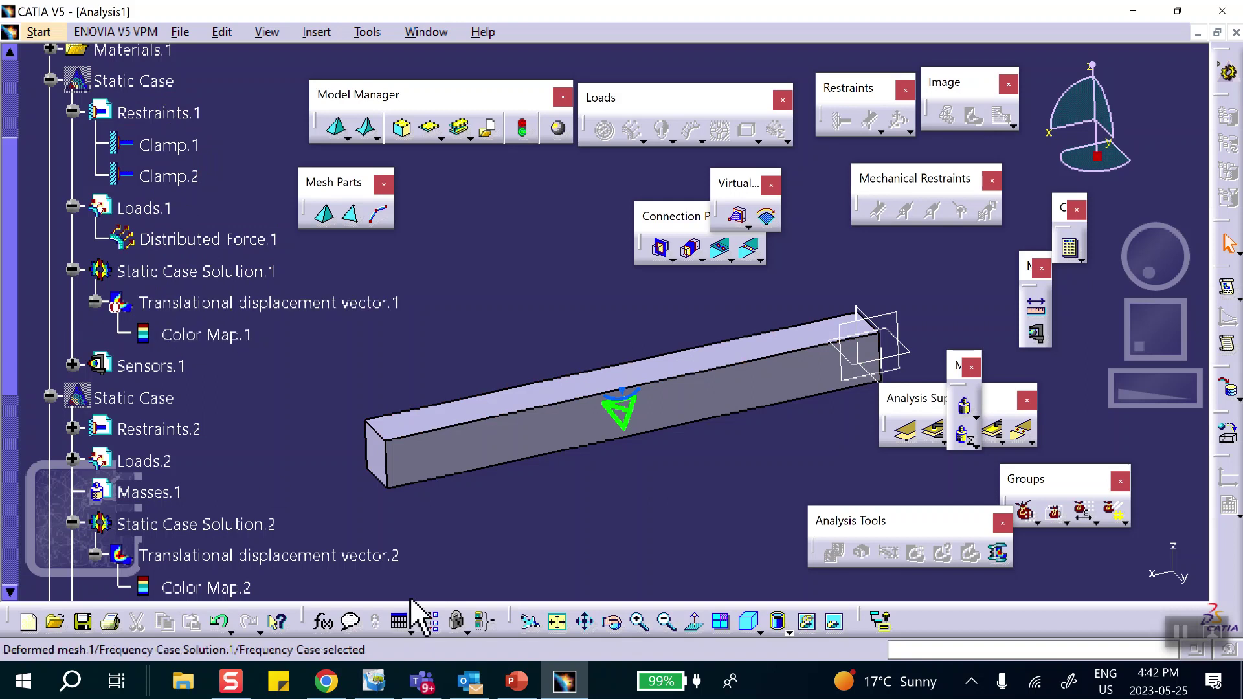
{"action": "left_click", "coordinate": [515, 681]}
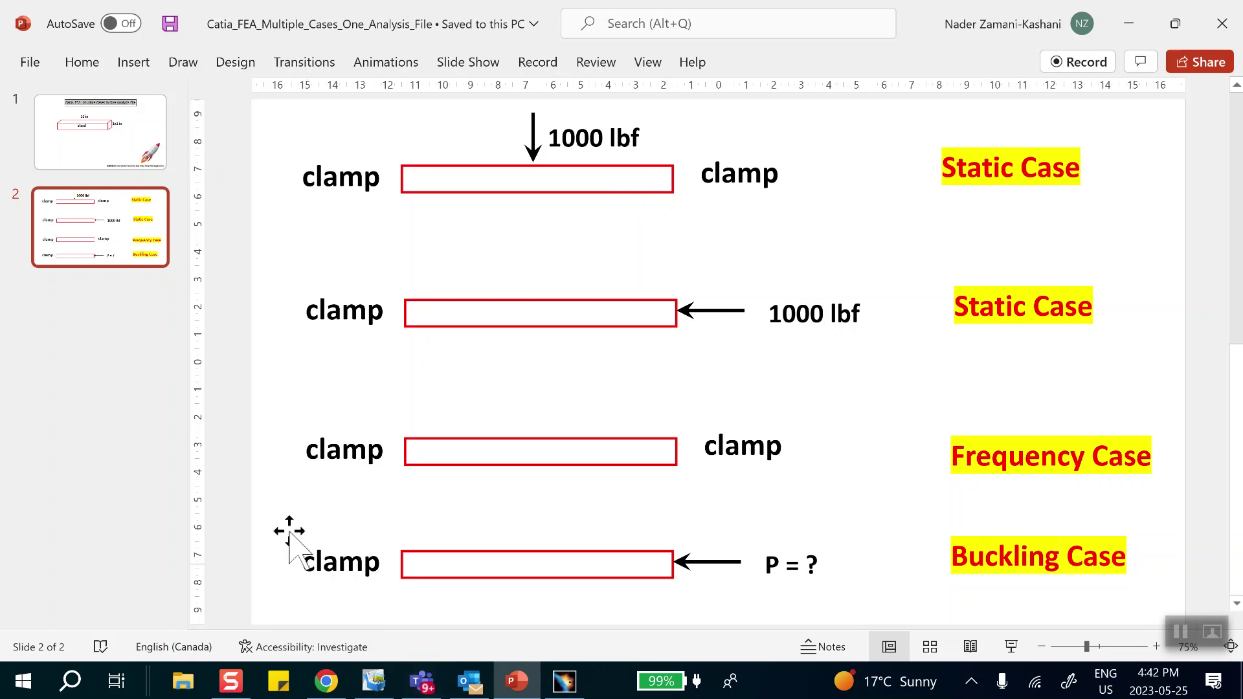
{"action": "left_click", "coordinate": [562, 684]}
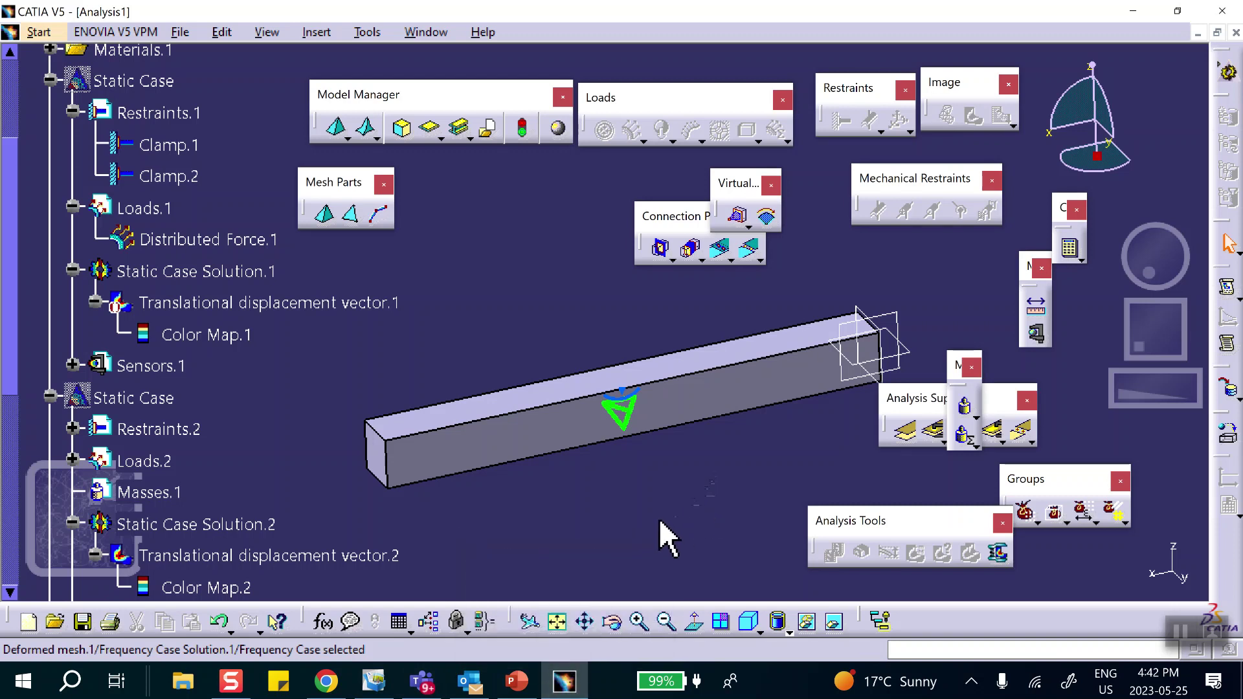
Examine the available computation scopes for Frequency Case Solution.1 and leave the Compute command without running it
{"action": "left_click", "coordinate": [1069, 248]}
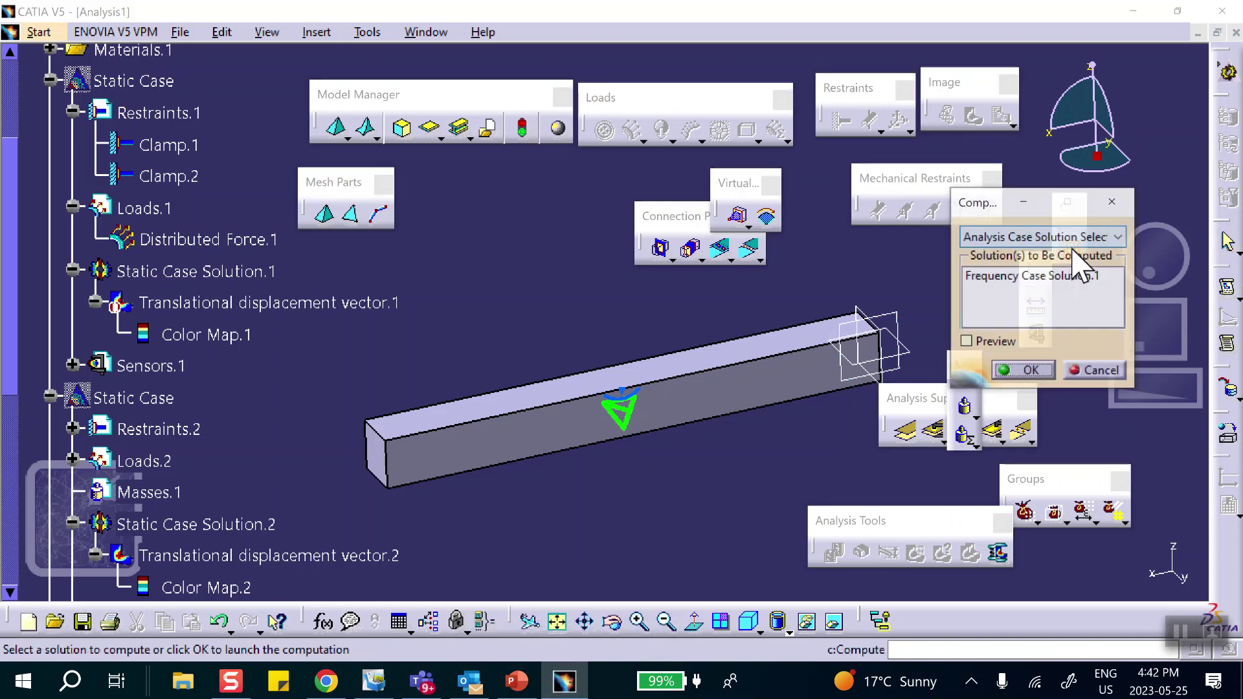
{"action": "left_click", "coordinate": [1117, 238]}
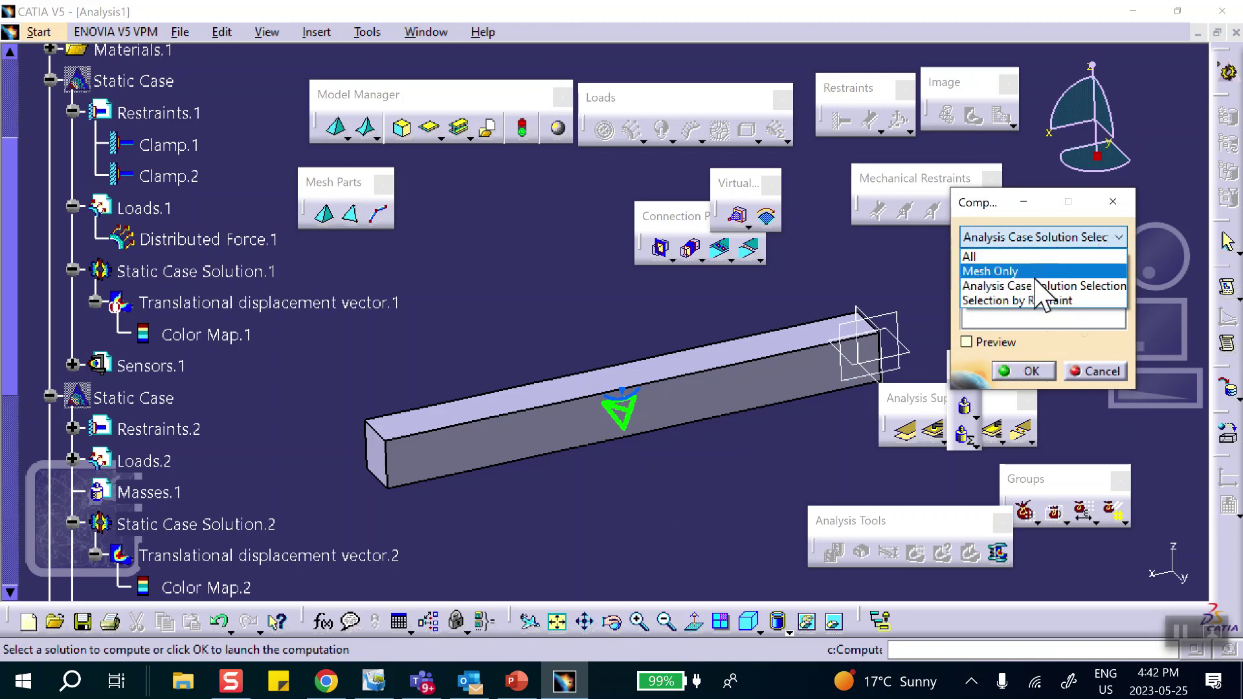
{"action": "left_click", "coordinate": [1102, 374]}
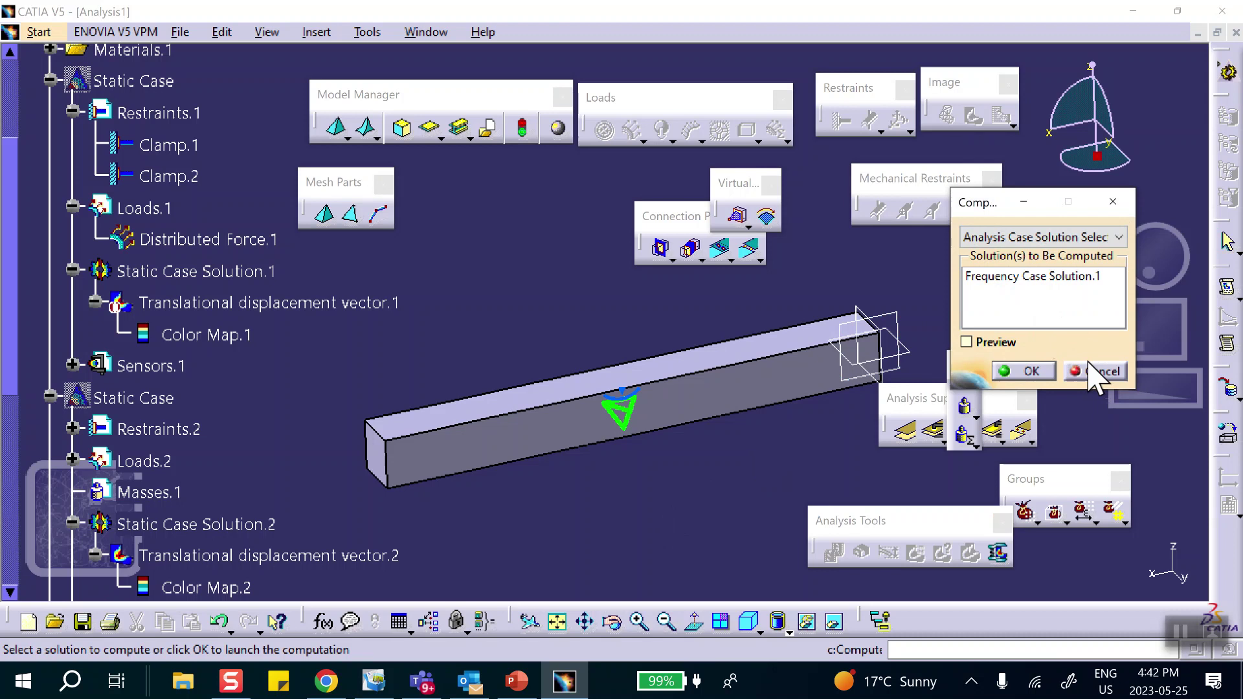
{"action": "left_click", "coordinate": [1093, 372]}
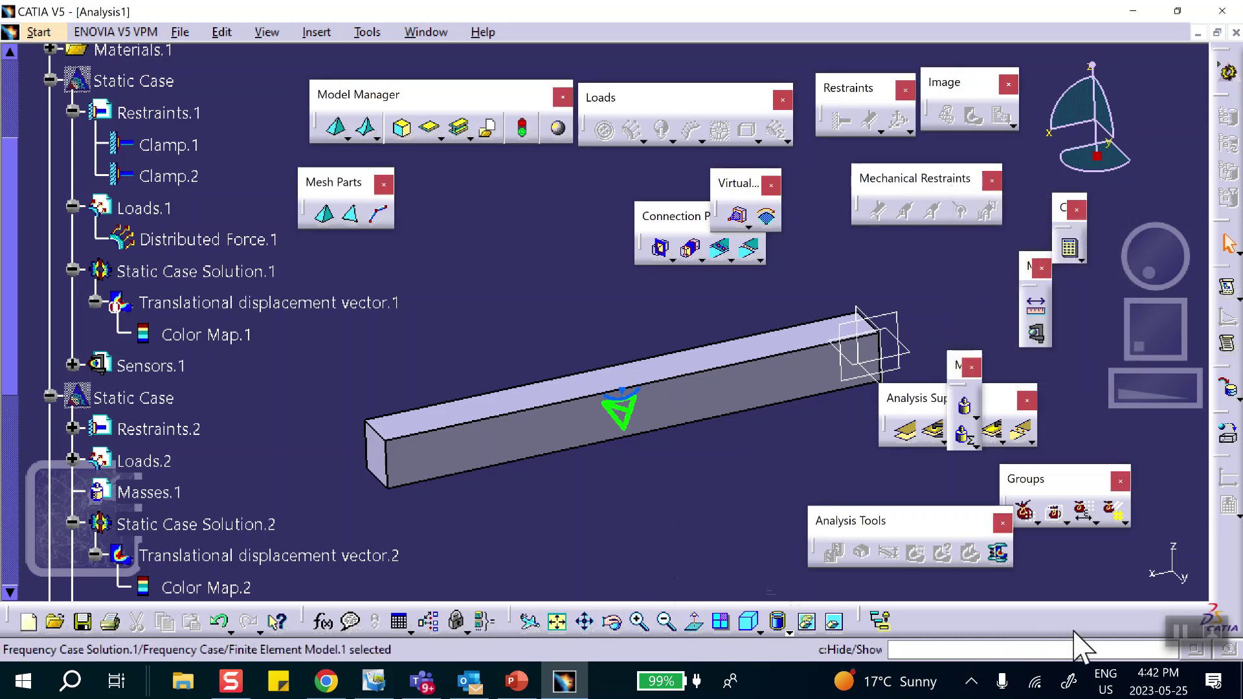